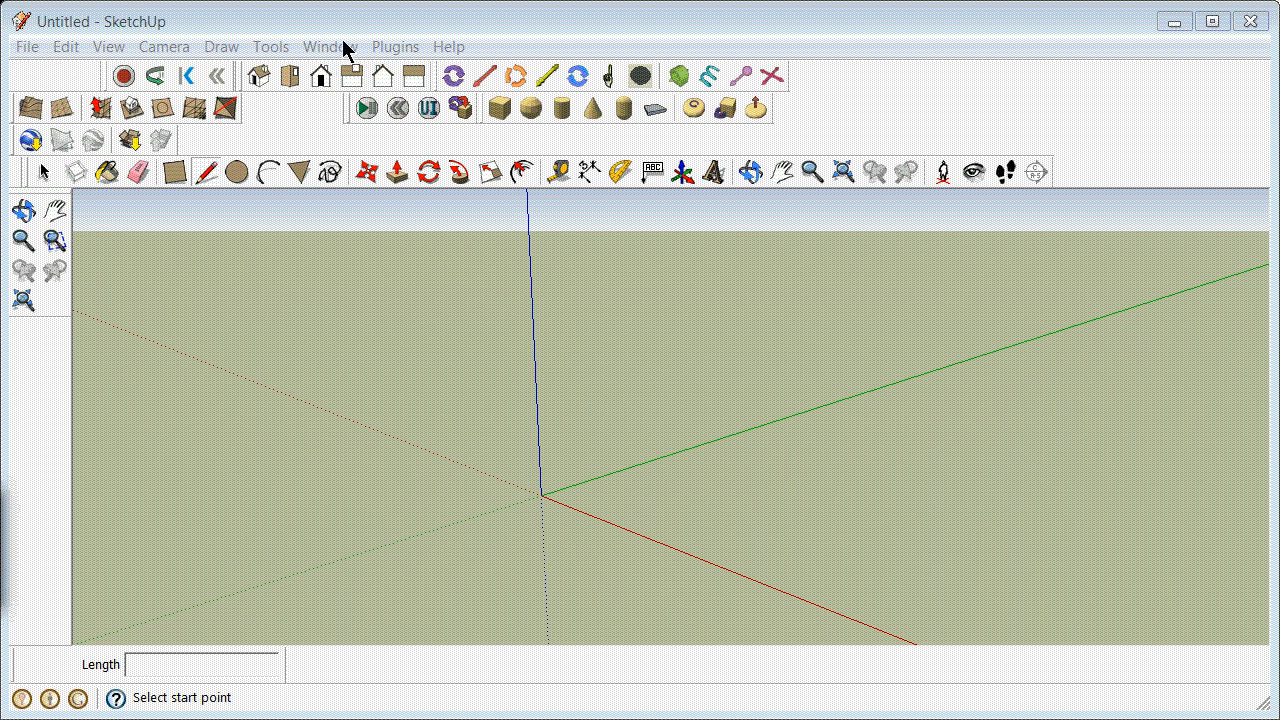
Step: Check the model's length and angle unit settings
click(340, 52)
click(348, 76)
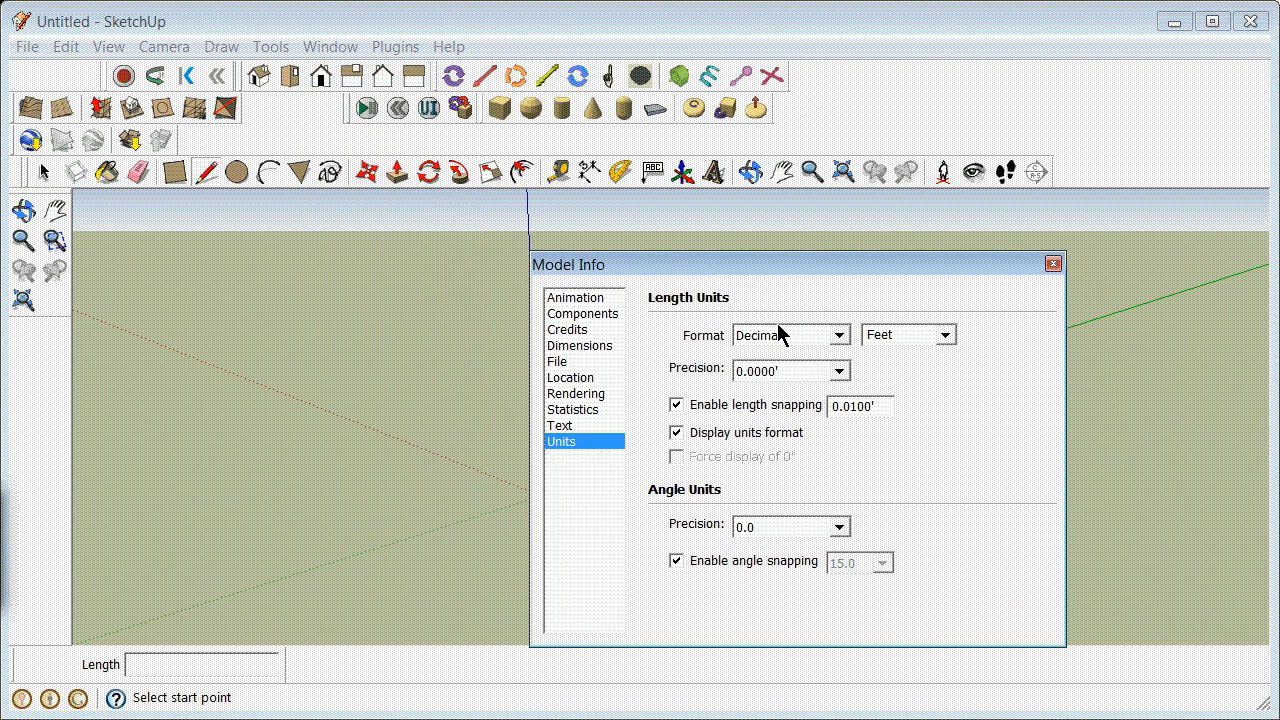
click(1052, 264)
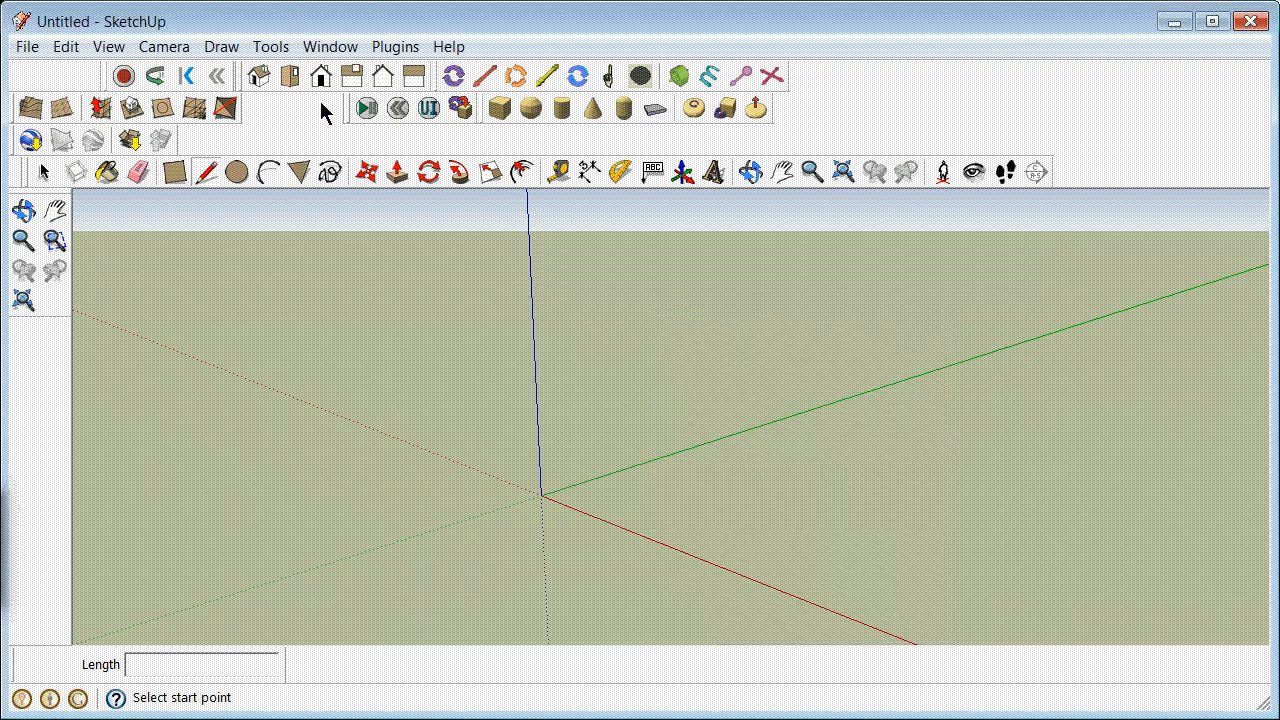
Step: Import the current Google Earth view into the model
click(30, 140)
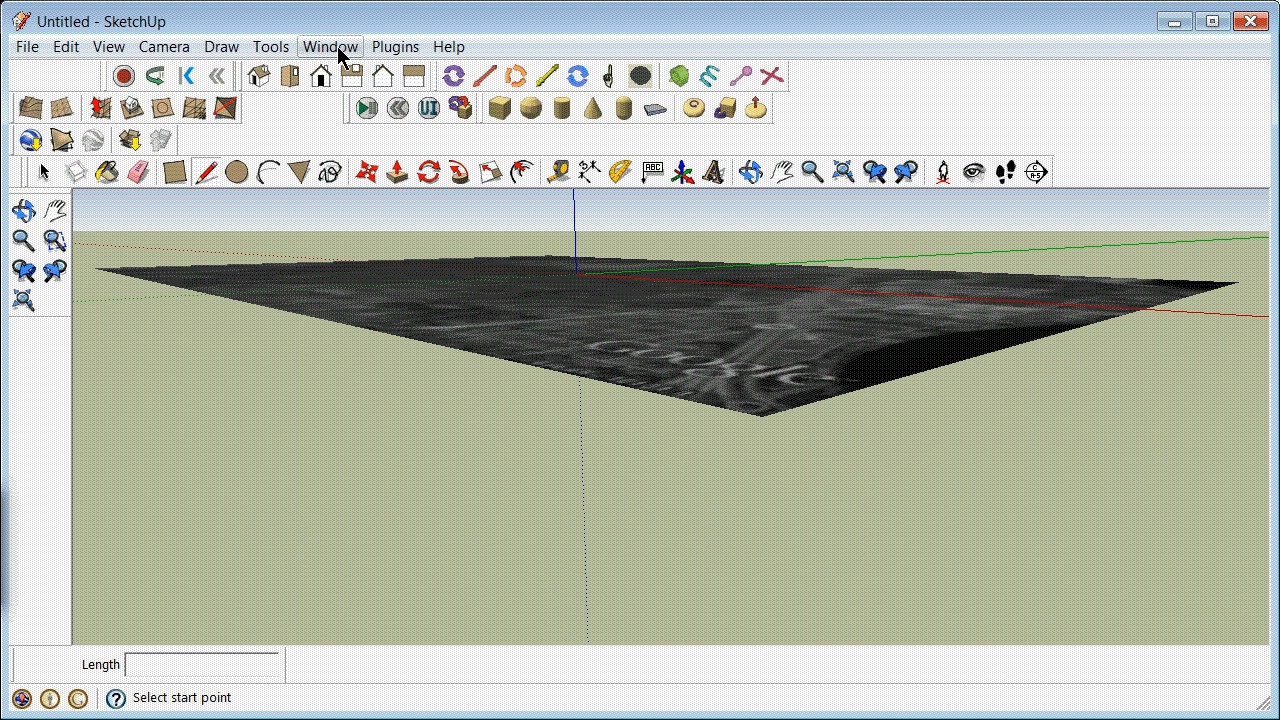
Step: Temporarily show the Google Earth Terrain layer to compare it with the flat snapshot, and hide it again
click(338, 50)
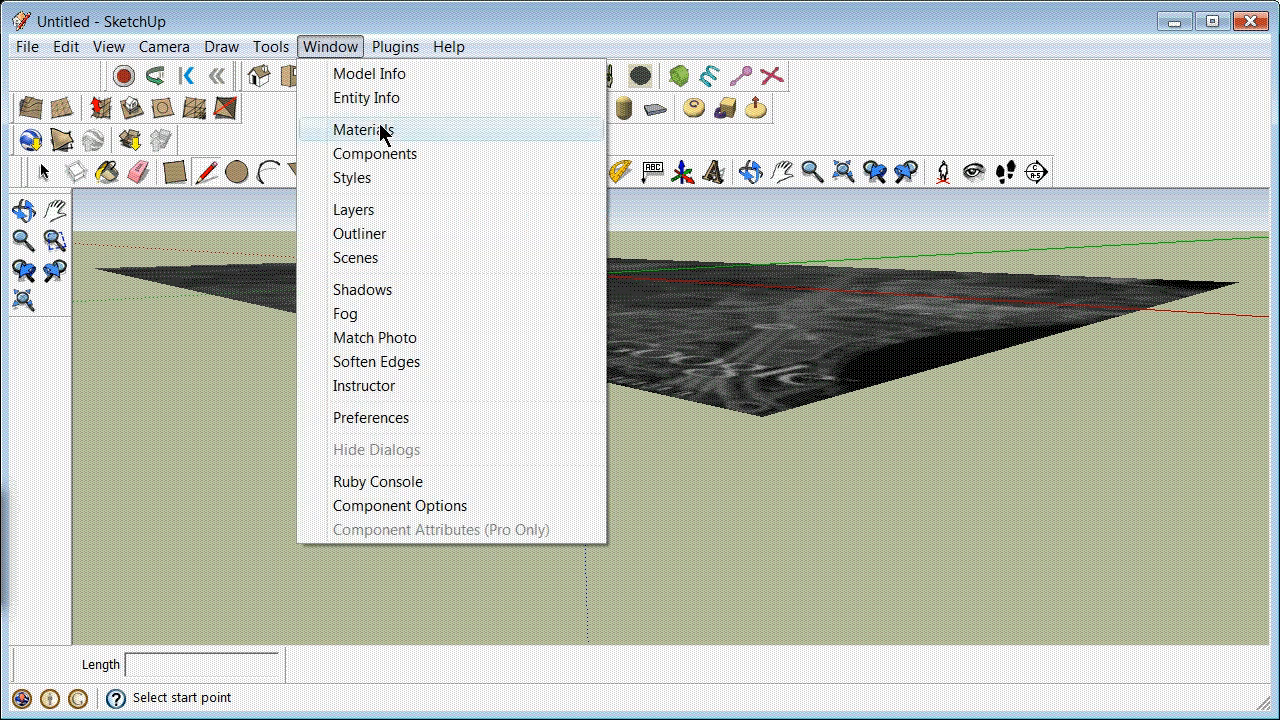
click(389, 213)
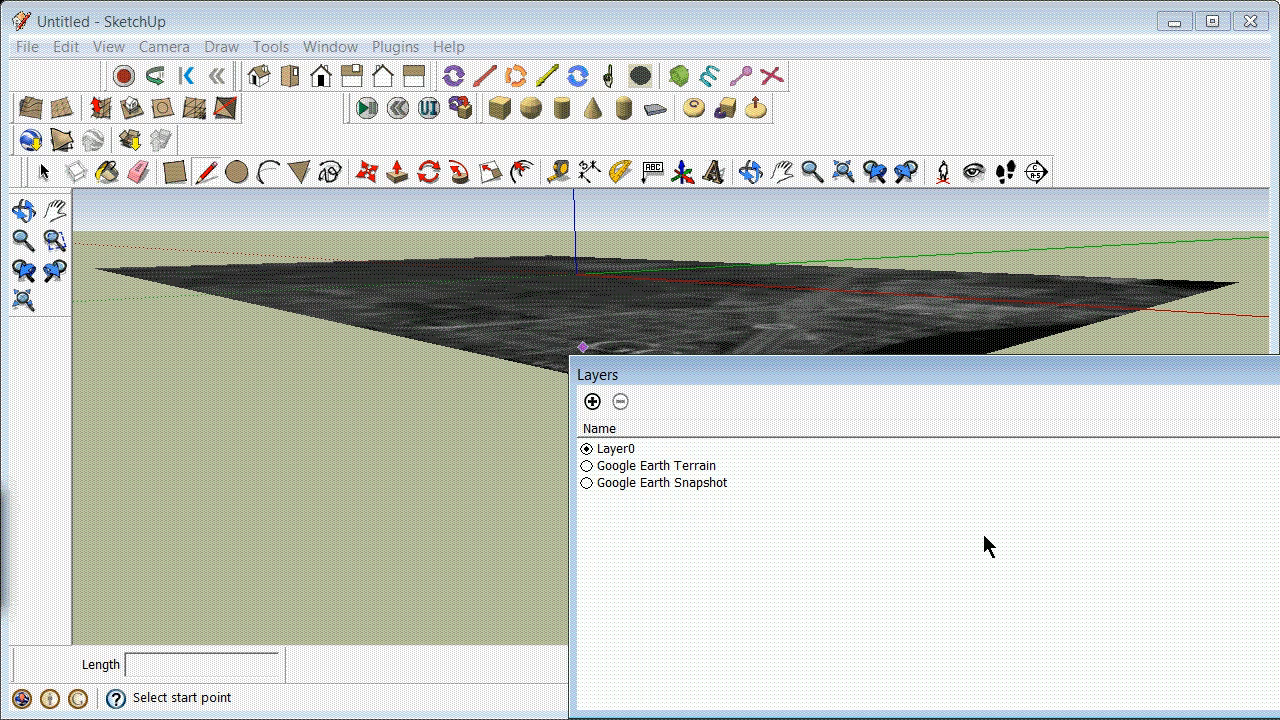
click(1277, 466)
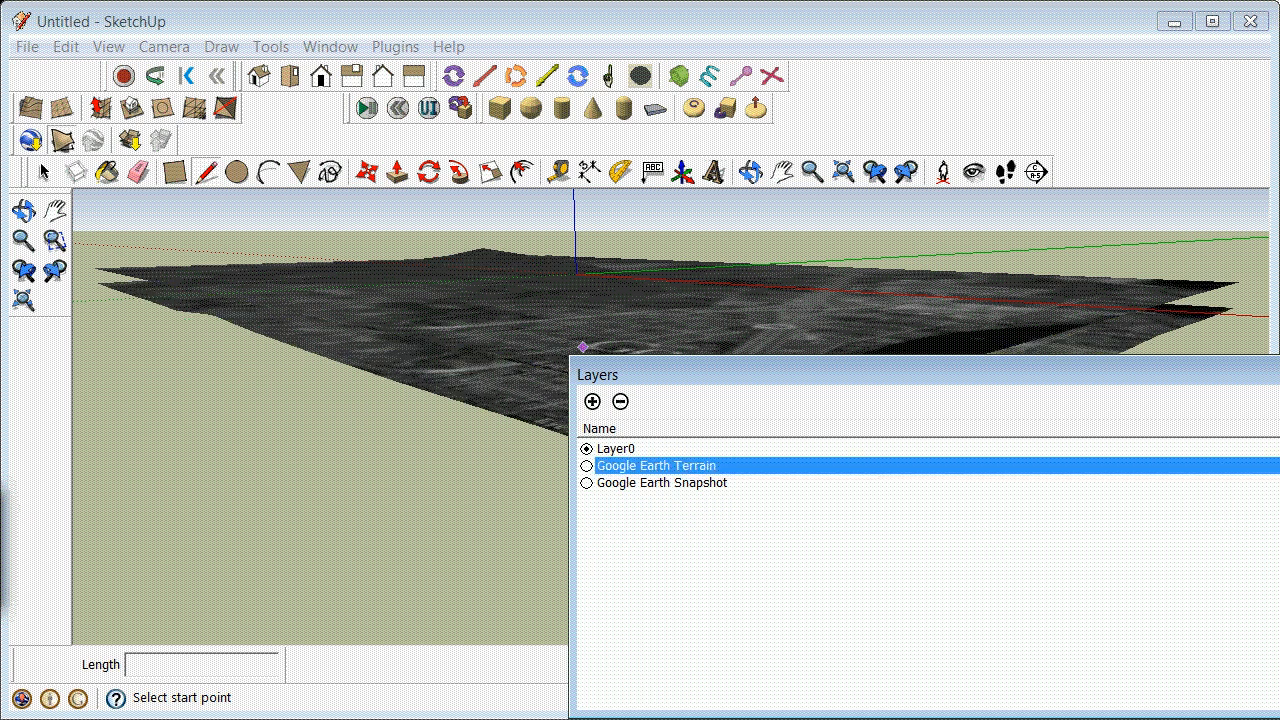
click(1277, 483)
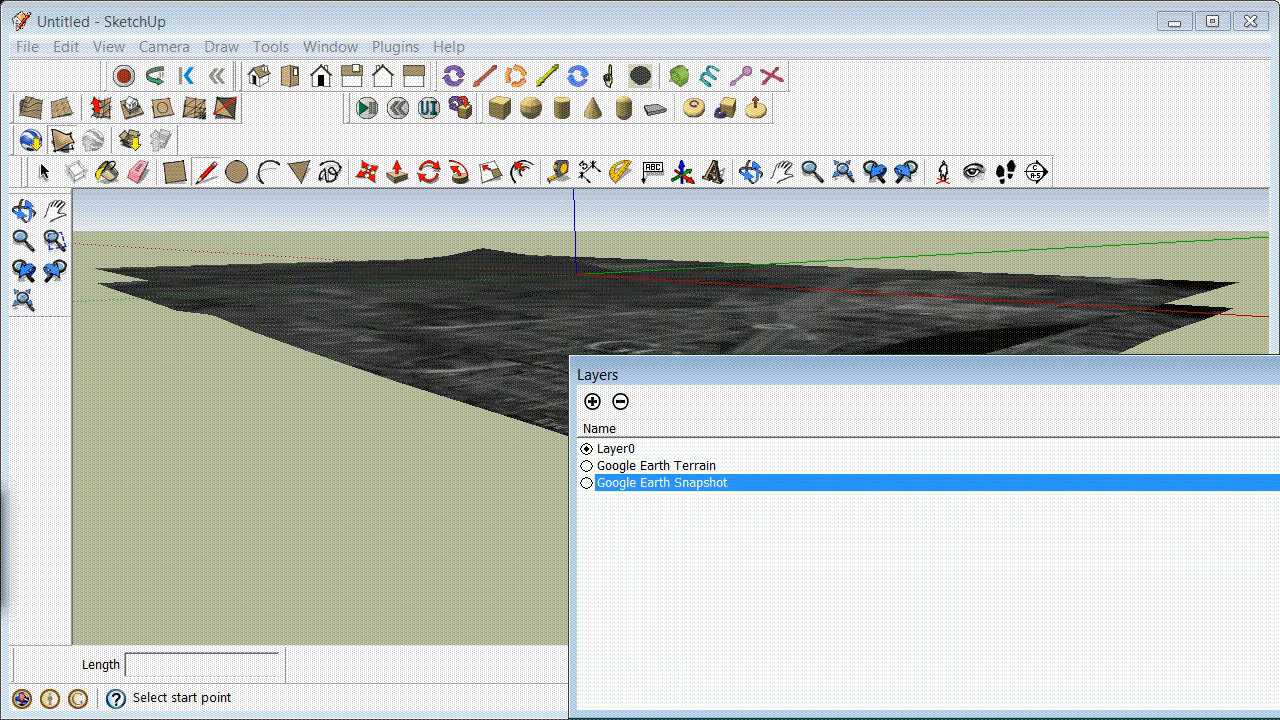
click(1200, 465)
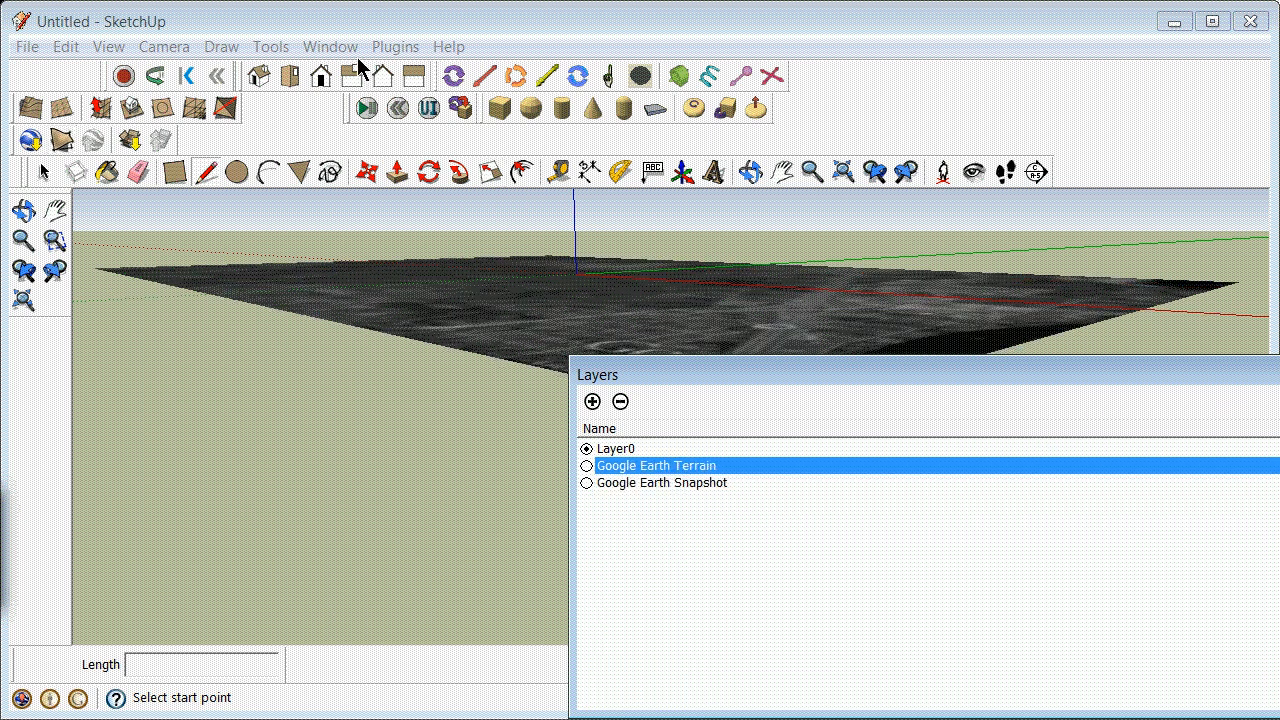
click(1279, 368)
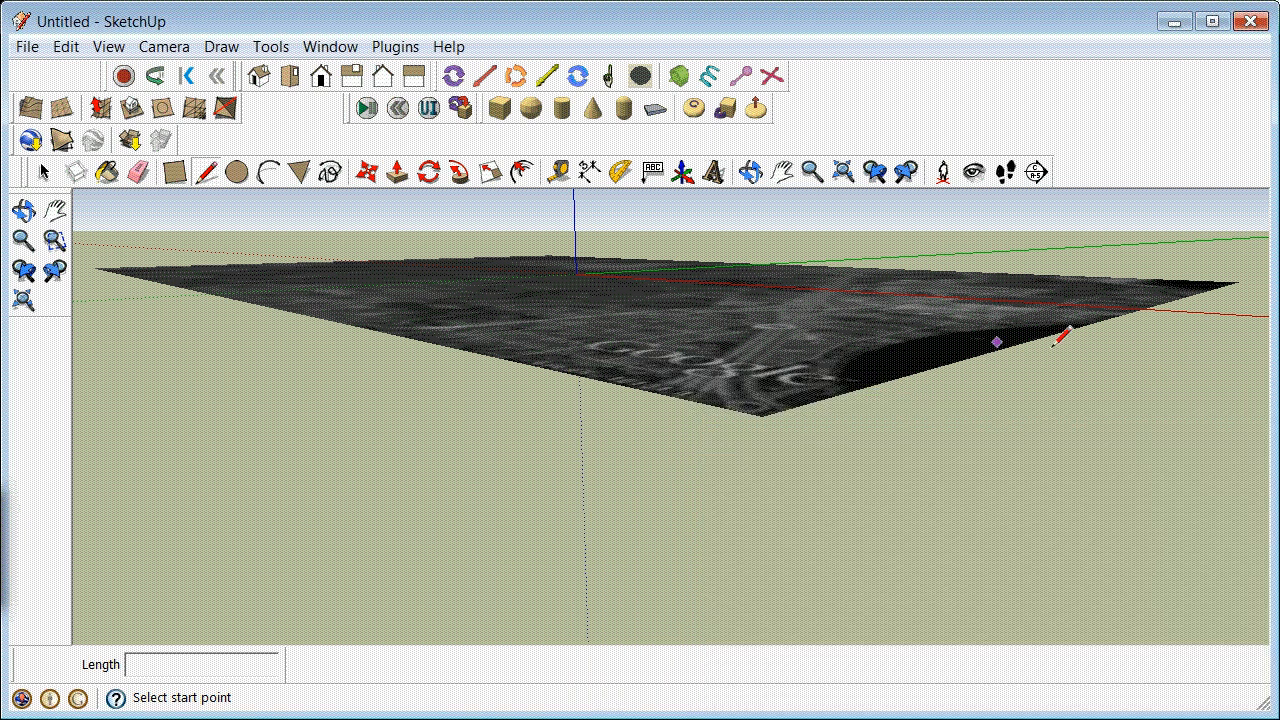
Step: Add a new layer named flatwork
click(330, 46)
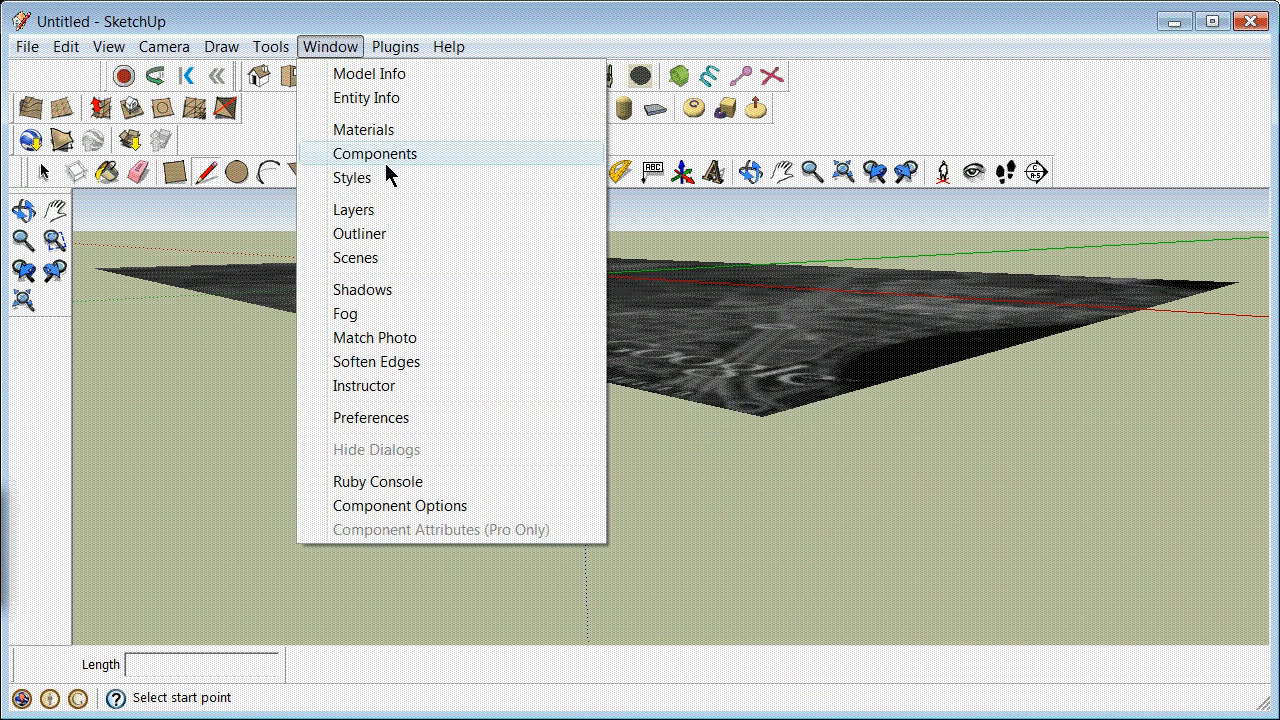
click(391, 205)
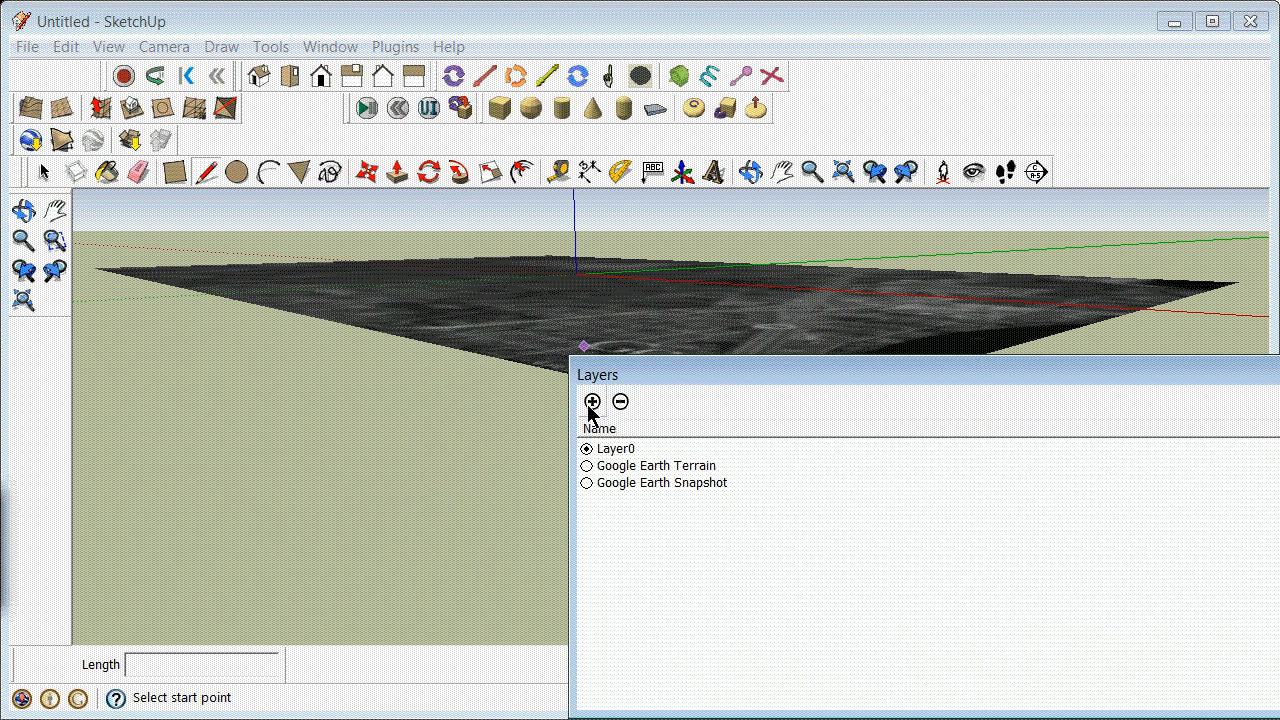
click(592, 401)
text(lat)
text(flatwork)
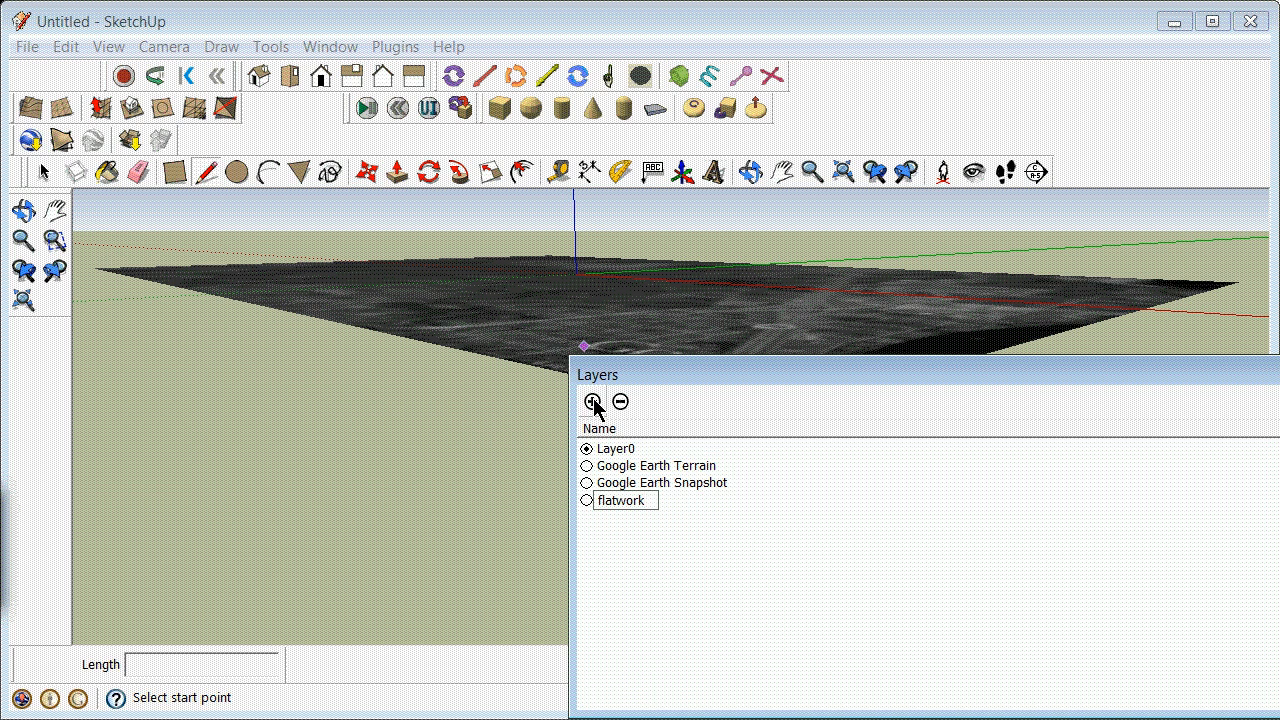
Step: Add a second layer named drapework and make flatwork the active layer
click(592, 401)
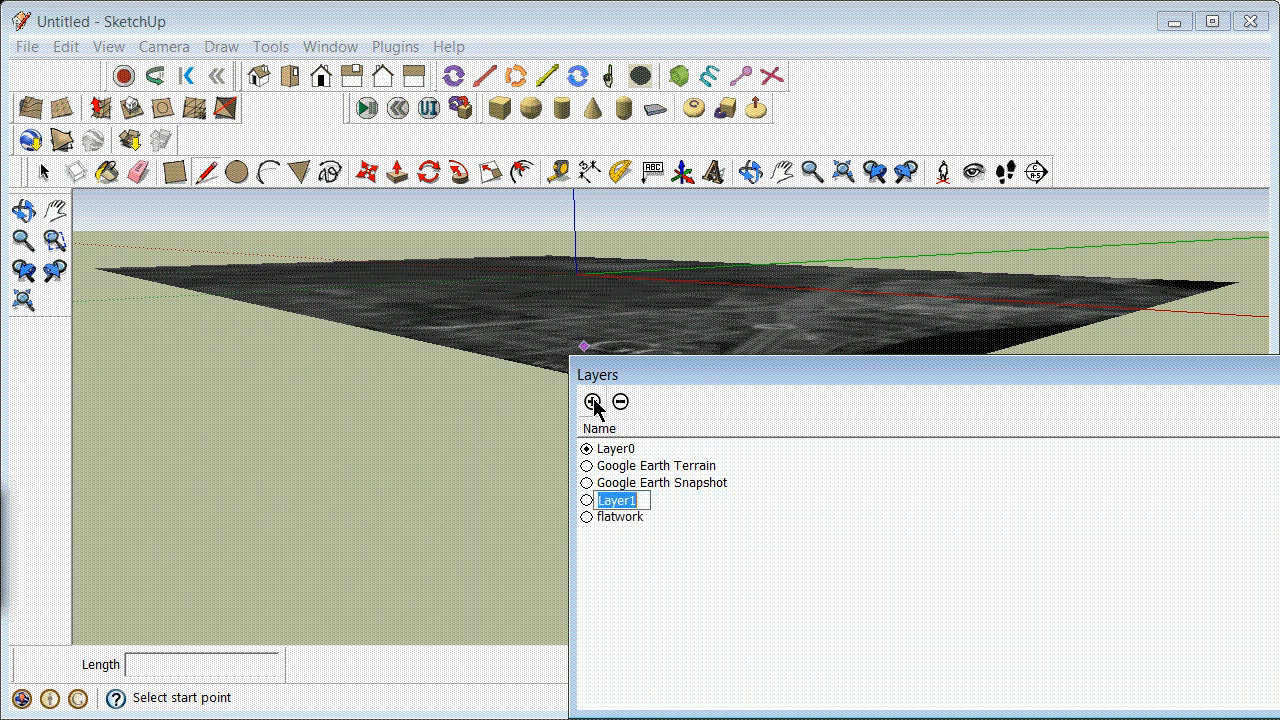
text(drapework)
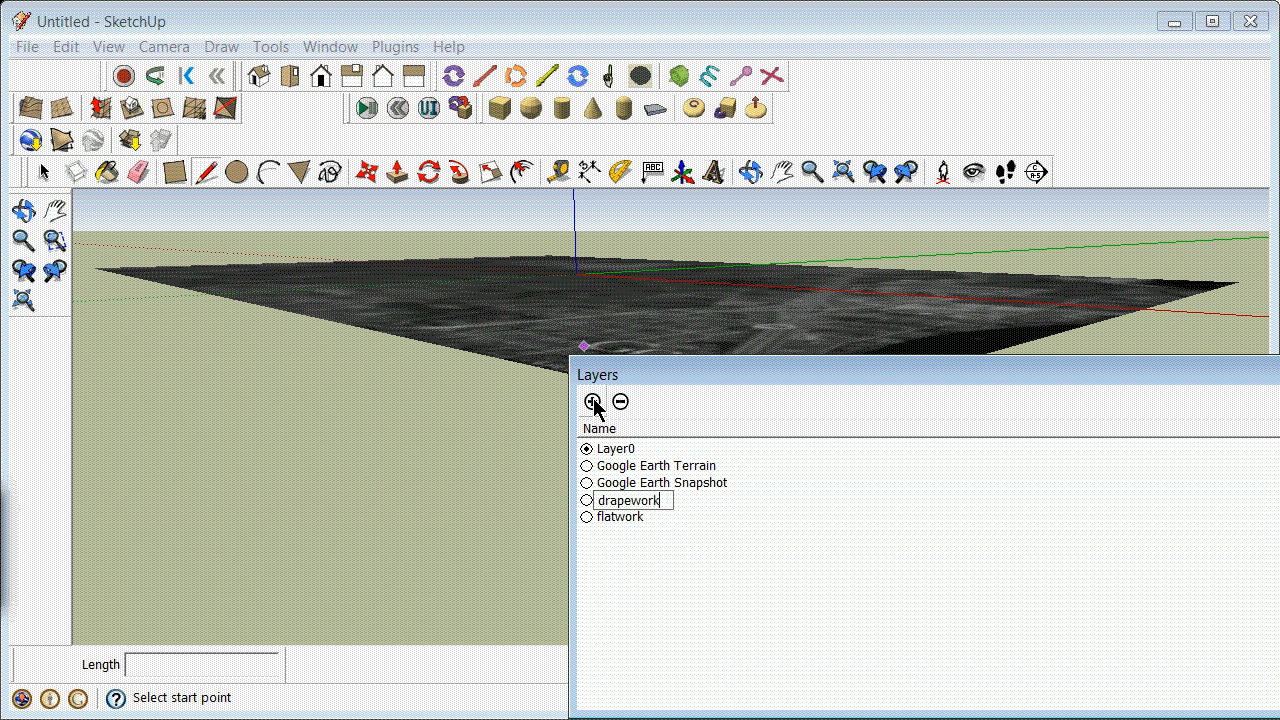
click(697, 655)
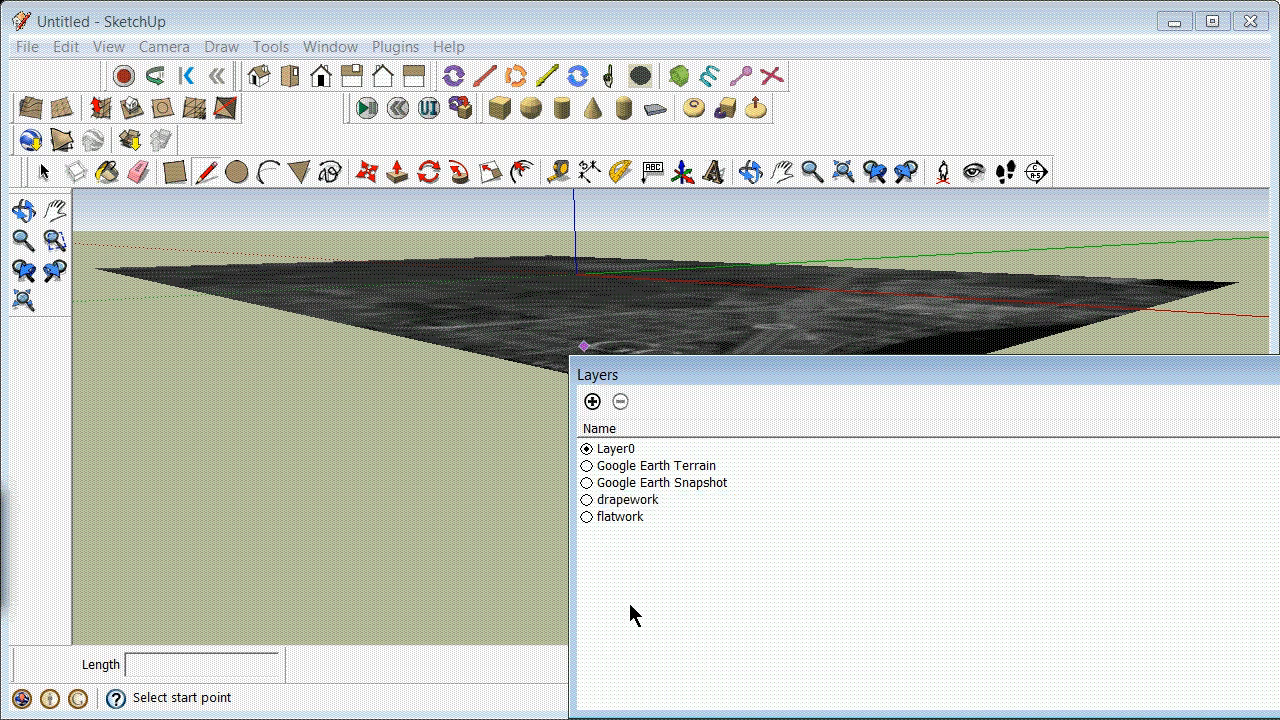
click(588, 517)
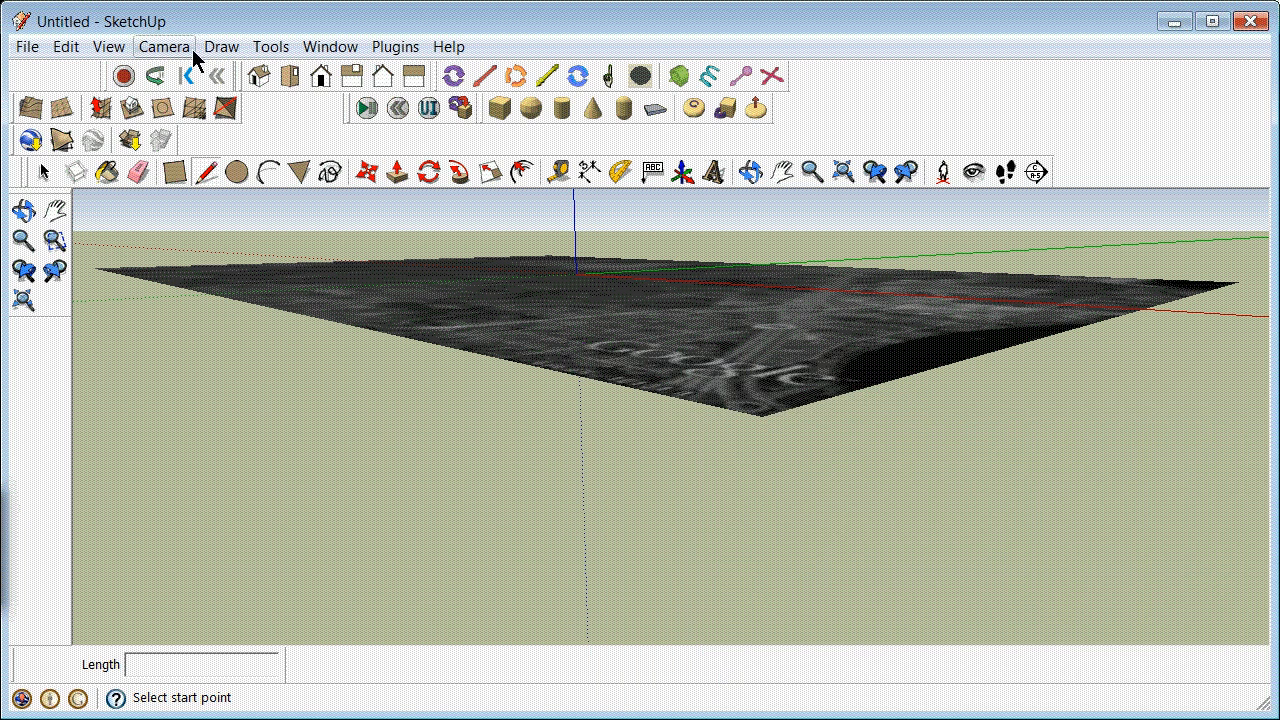
Step: Switch the camera to parallel projection and show the model in the standard top view
click(180, 46)
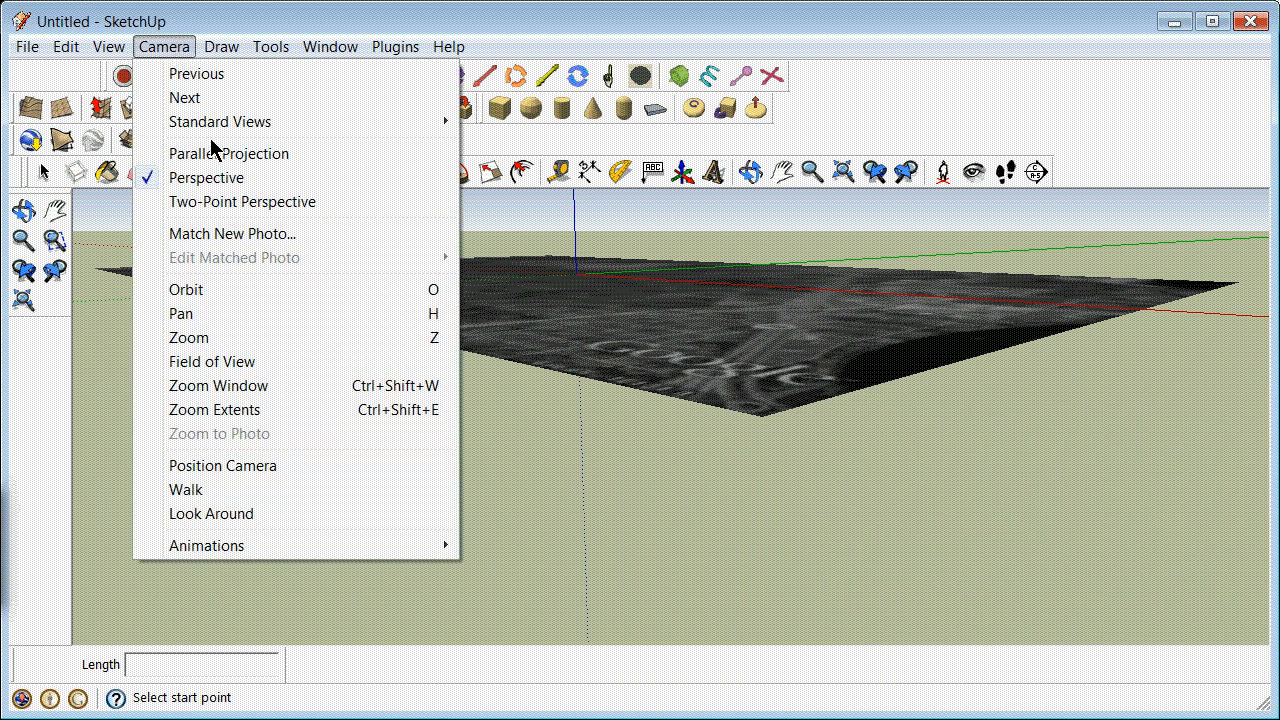
click(218, 153)
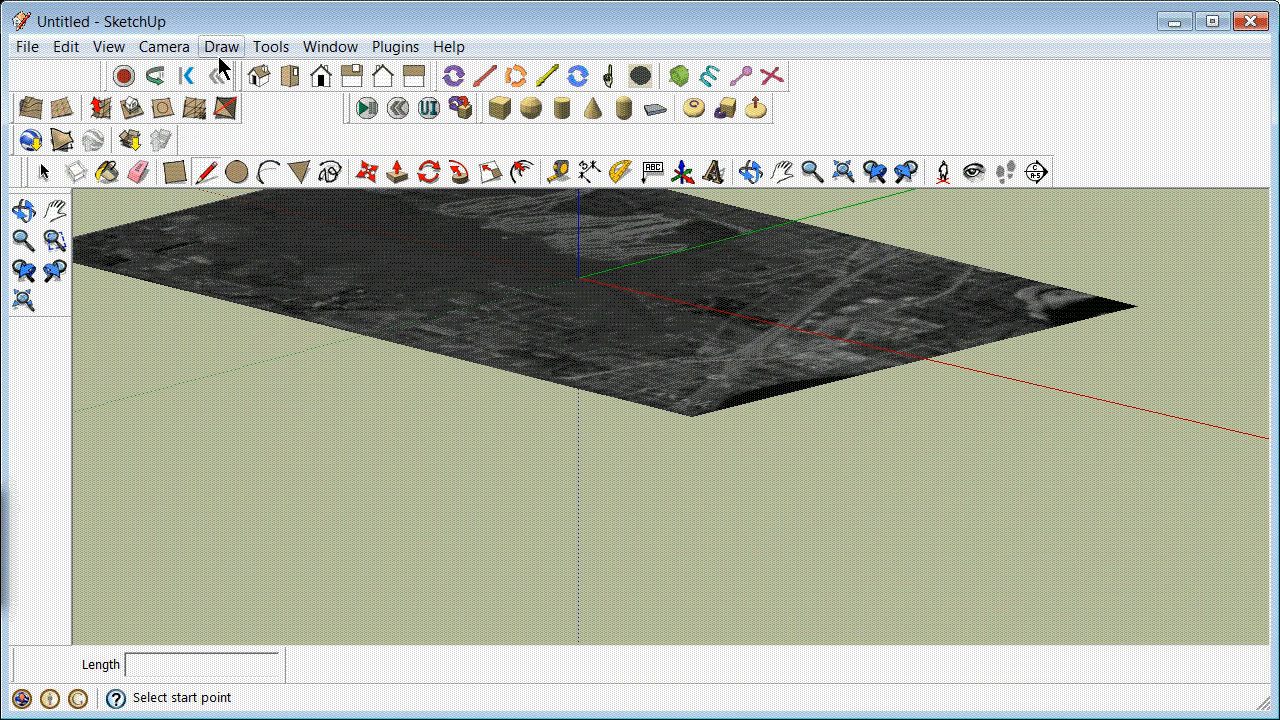
click(168, 47)
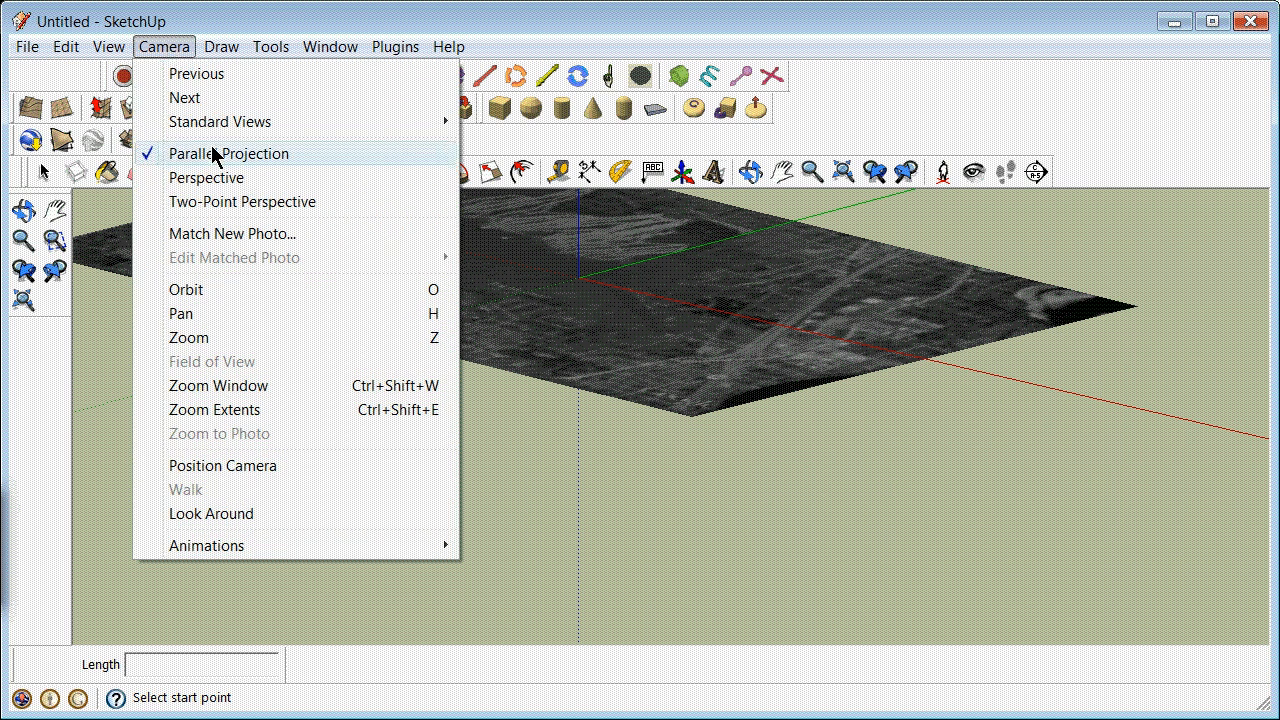
mouse_move(452, 122)
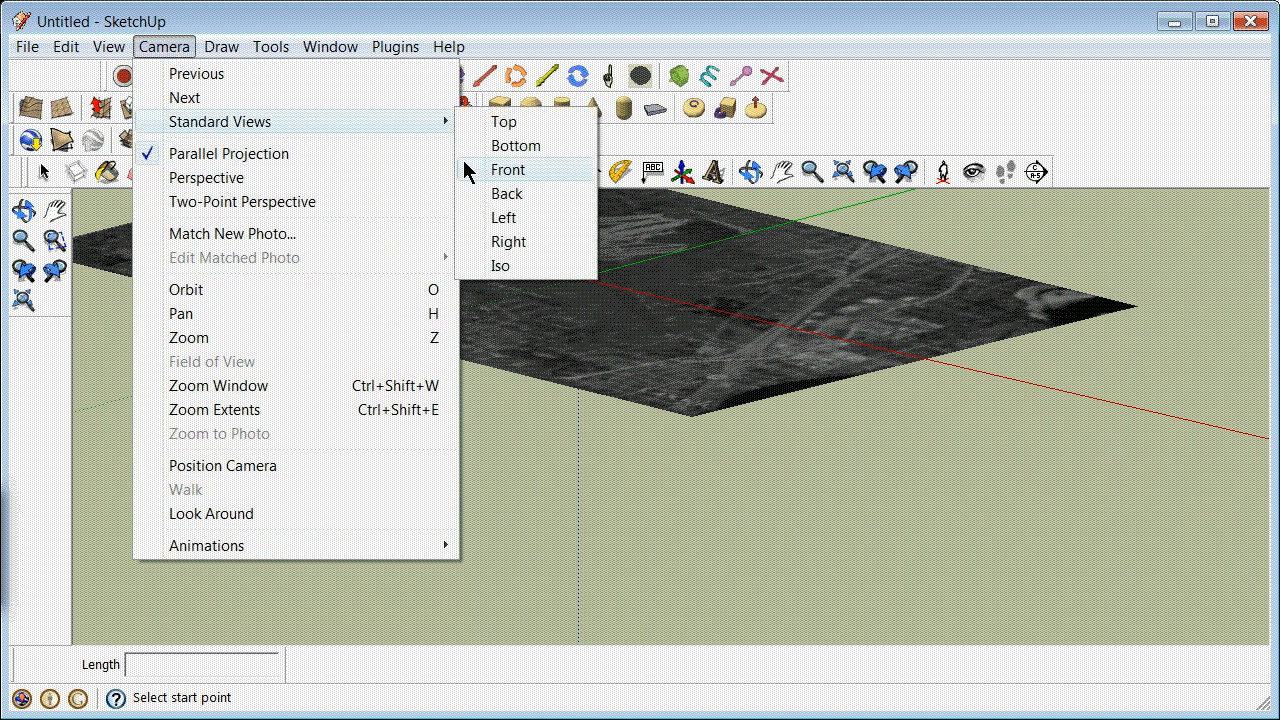
click(516, 122)
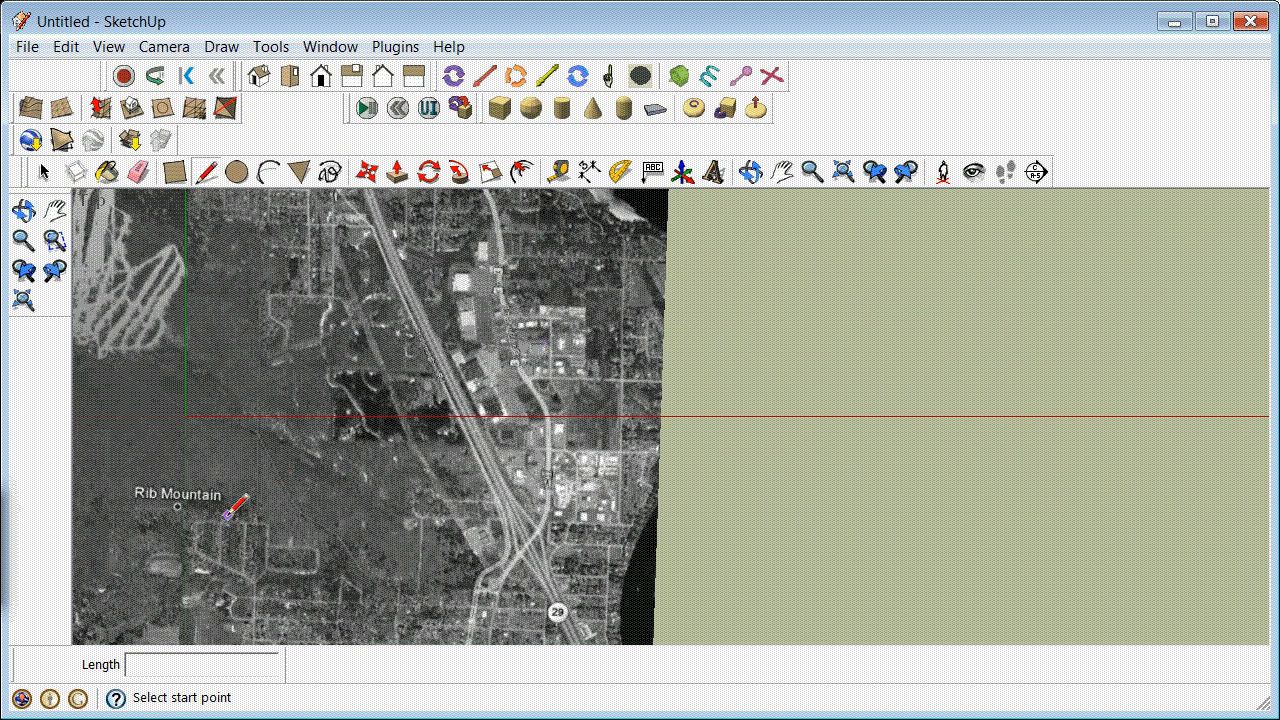
Step: Trace the winding road southeast of Rib Mountain on the aerial image with connected line segments running northwest
scroll(212, 513, down, 2)
scroll(198, 530, up, 3)
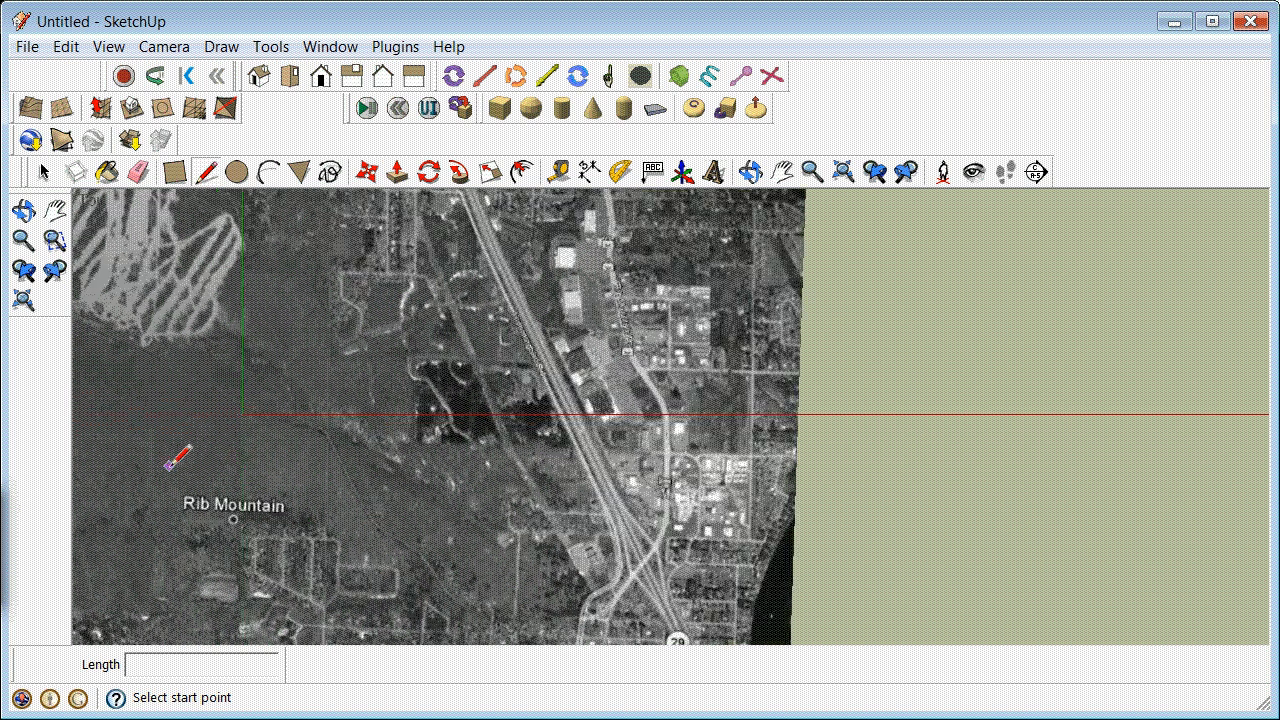
scroll(230, 551, down, 1)
scroll(206, 531, down, 2)
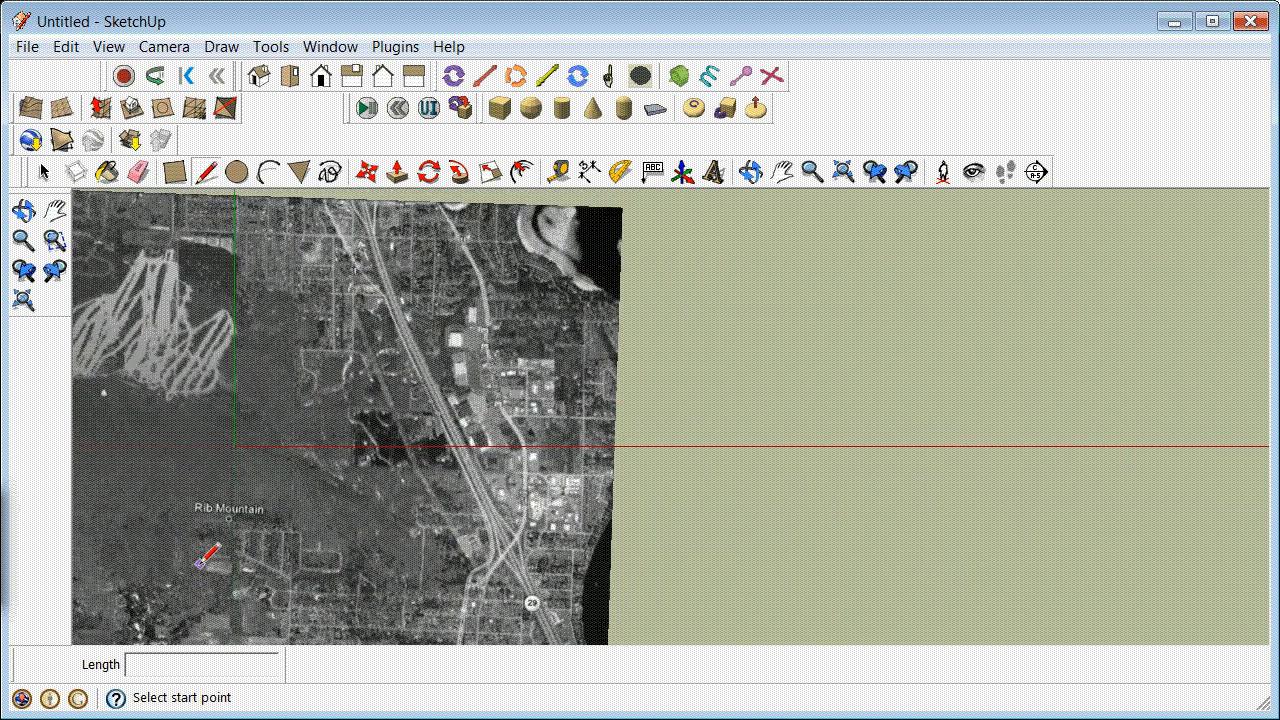
scroll(145, 536, up, 1)
scroll(150, 533, up, 2)
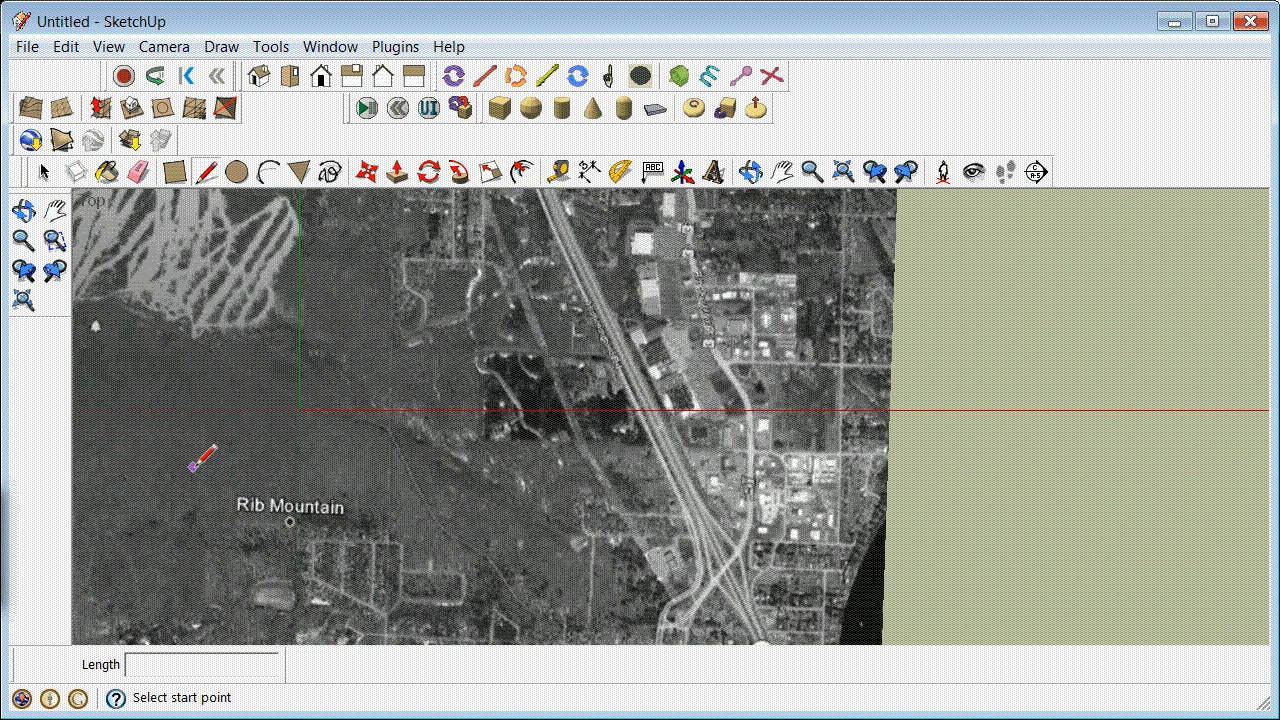
scroll(199, 457, up, 1)
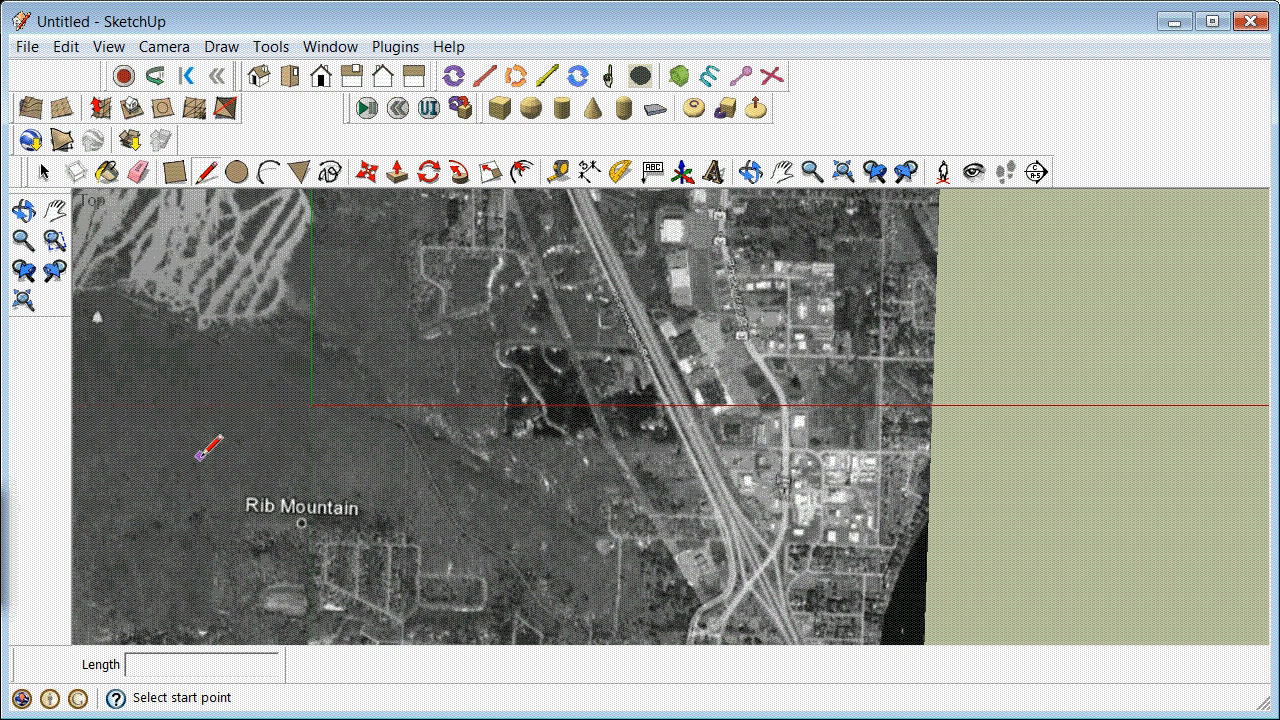
scroll(199, 457, down, 1)
scroll(495, 610, up, 3)
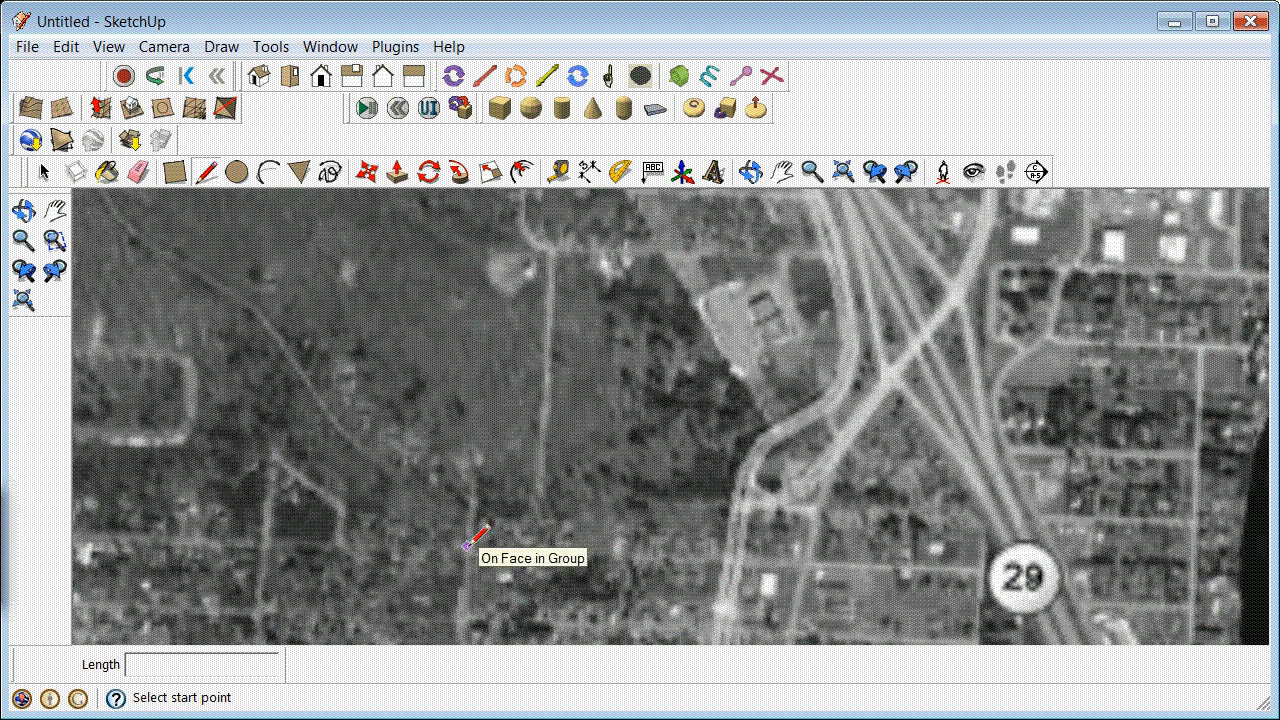
click(467, 545)
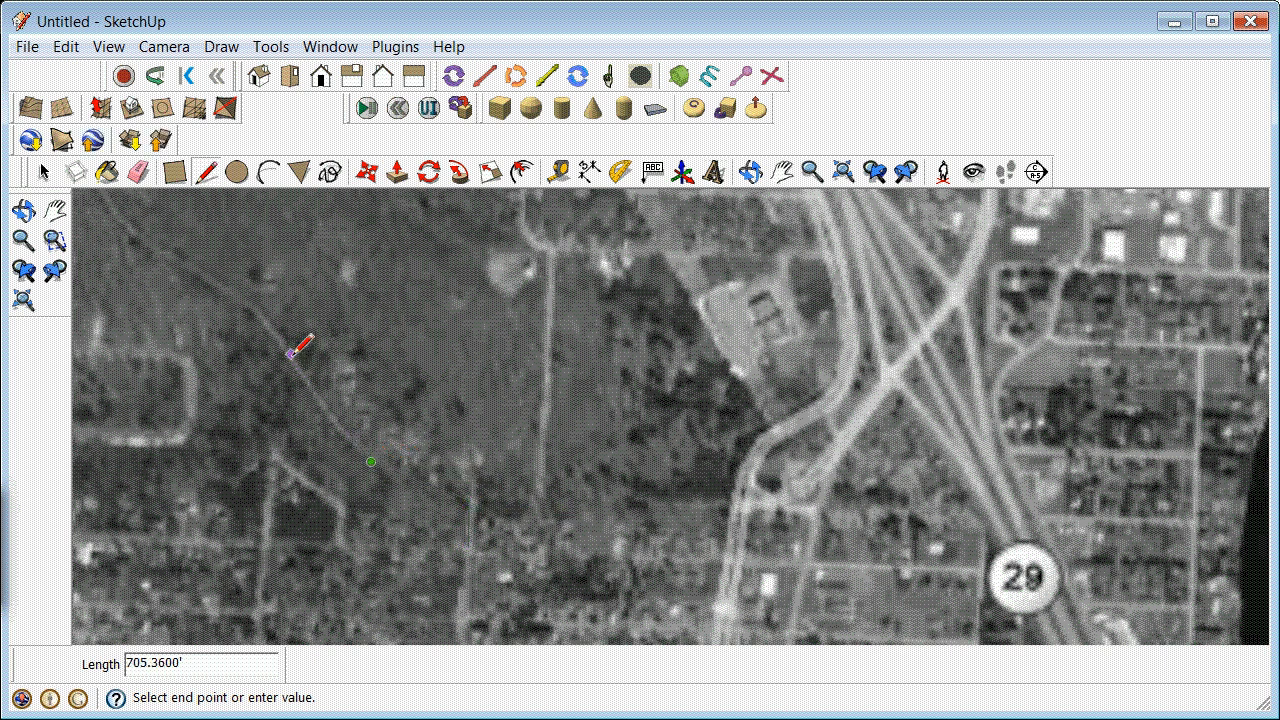
click(275, 338)
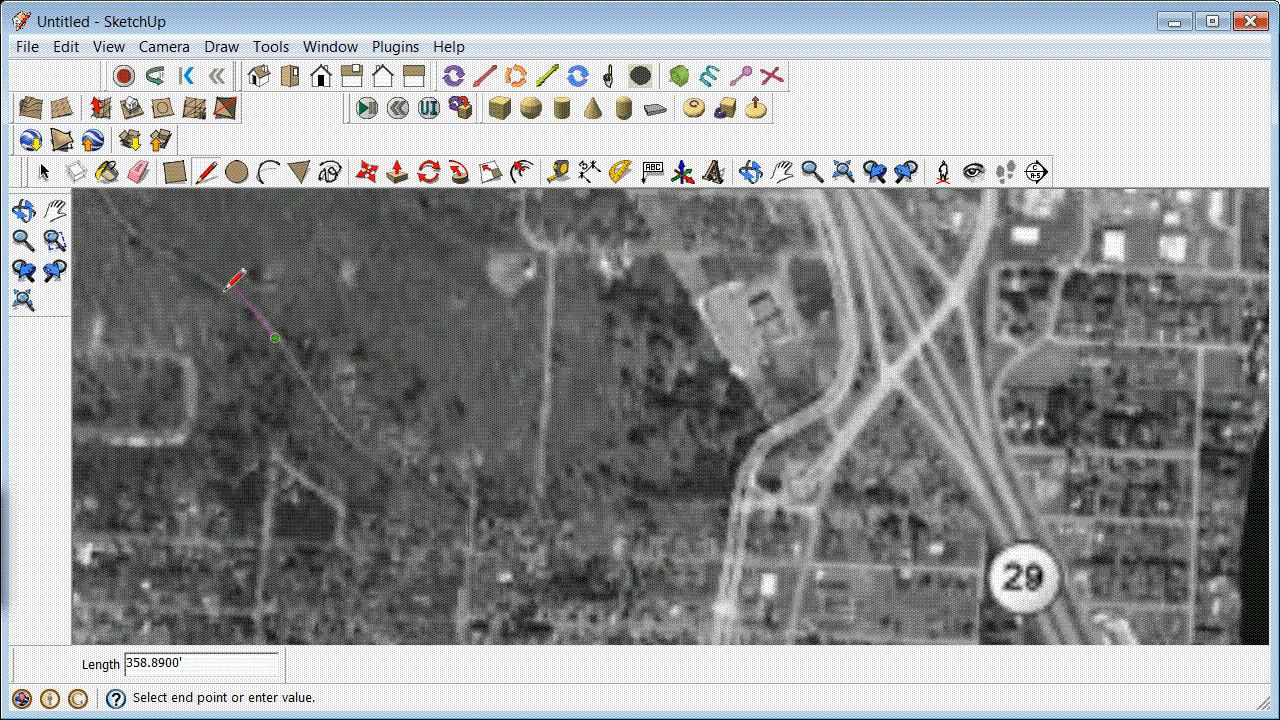
click(216, 287)
scroll(216, 287, down, 2)
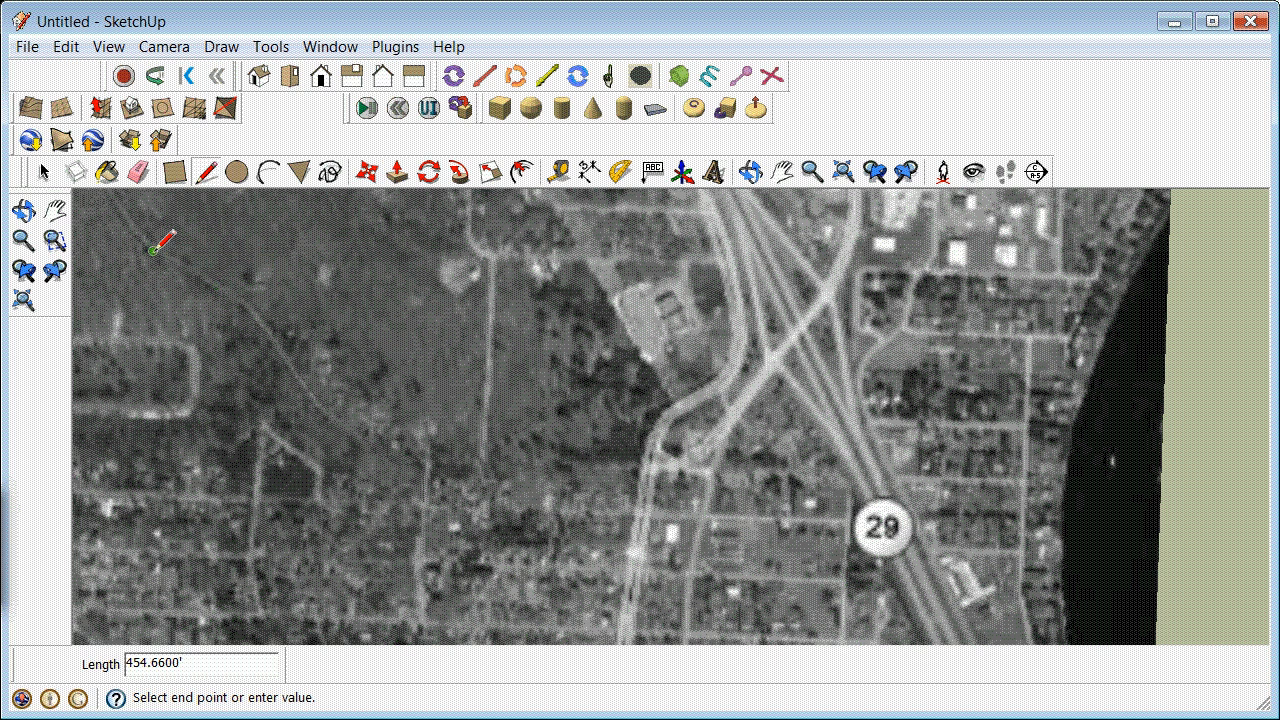
click(156, 254)
Step: Extend the road trace northwest to the road's sharp bend with a line segment about 1,028 ft long
scroll(156, 254, down, 5)
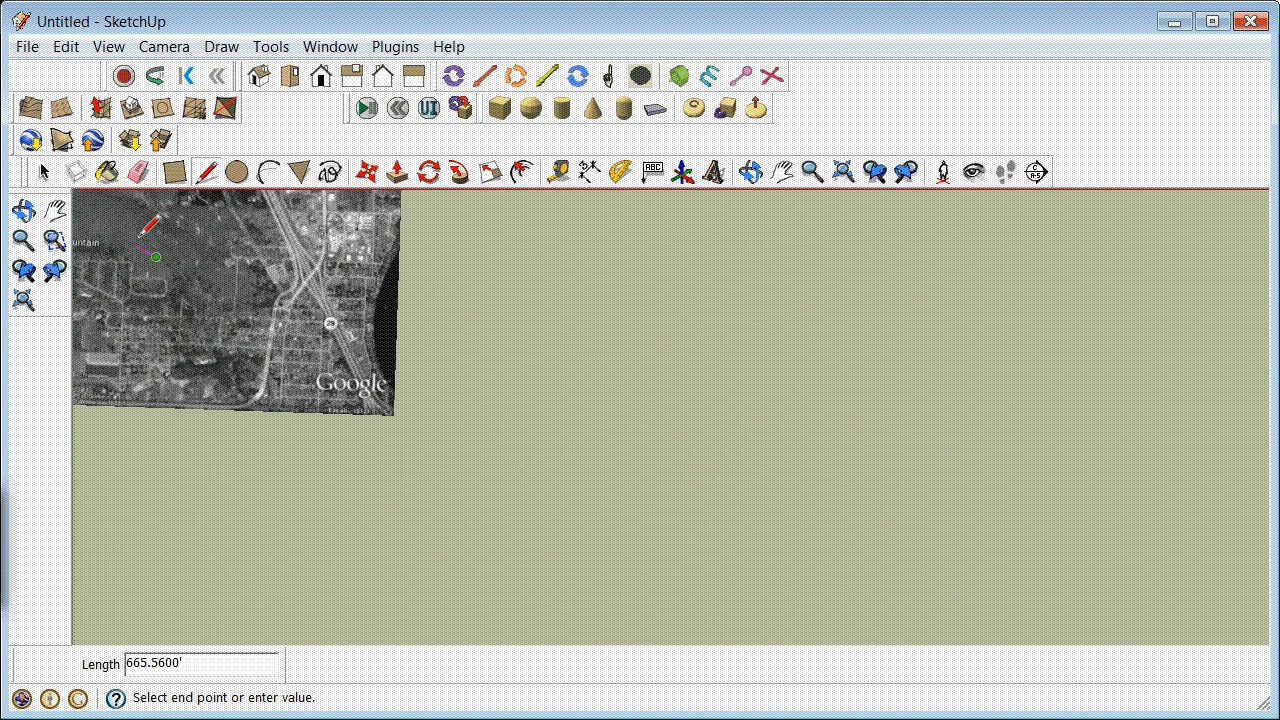
scroll(150, 228, up, 3)
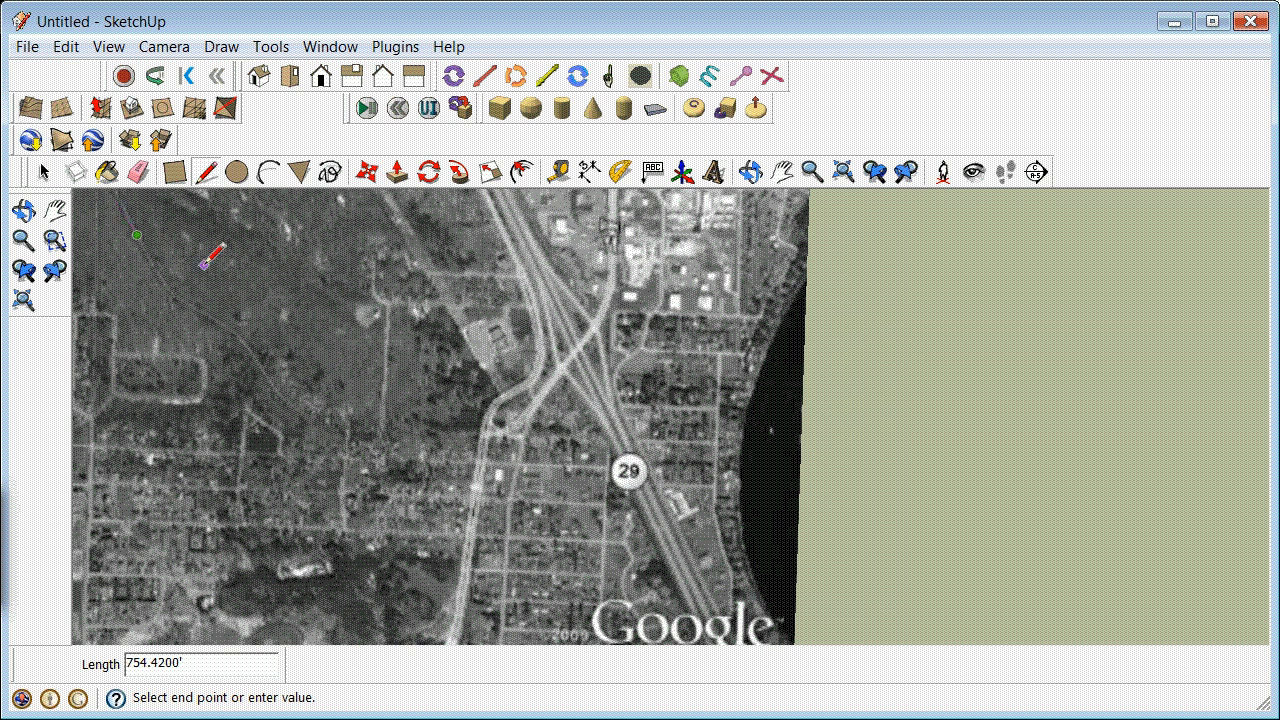
scroll(200, 250, down, 3)
scroll(152, 228, up, 3)
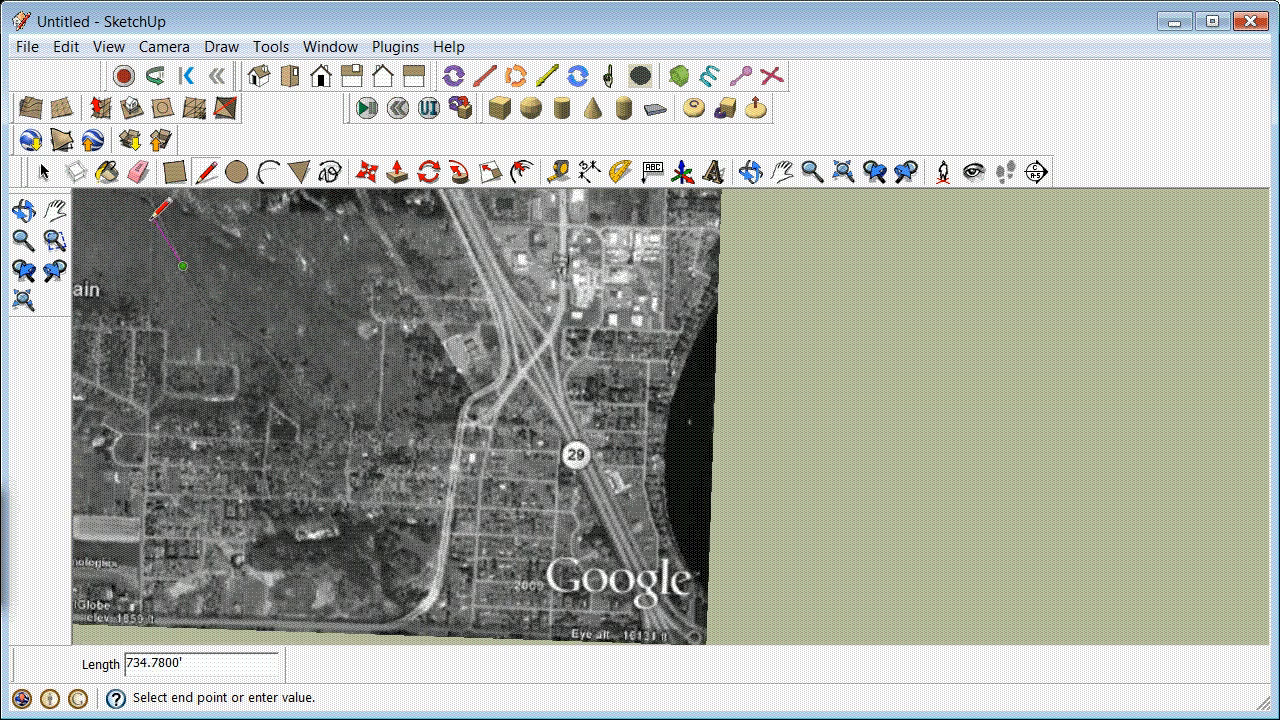
scroll(155, 192, up, 2)
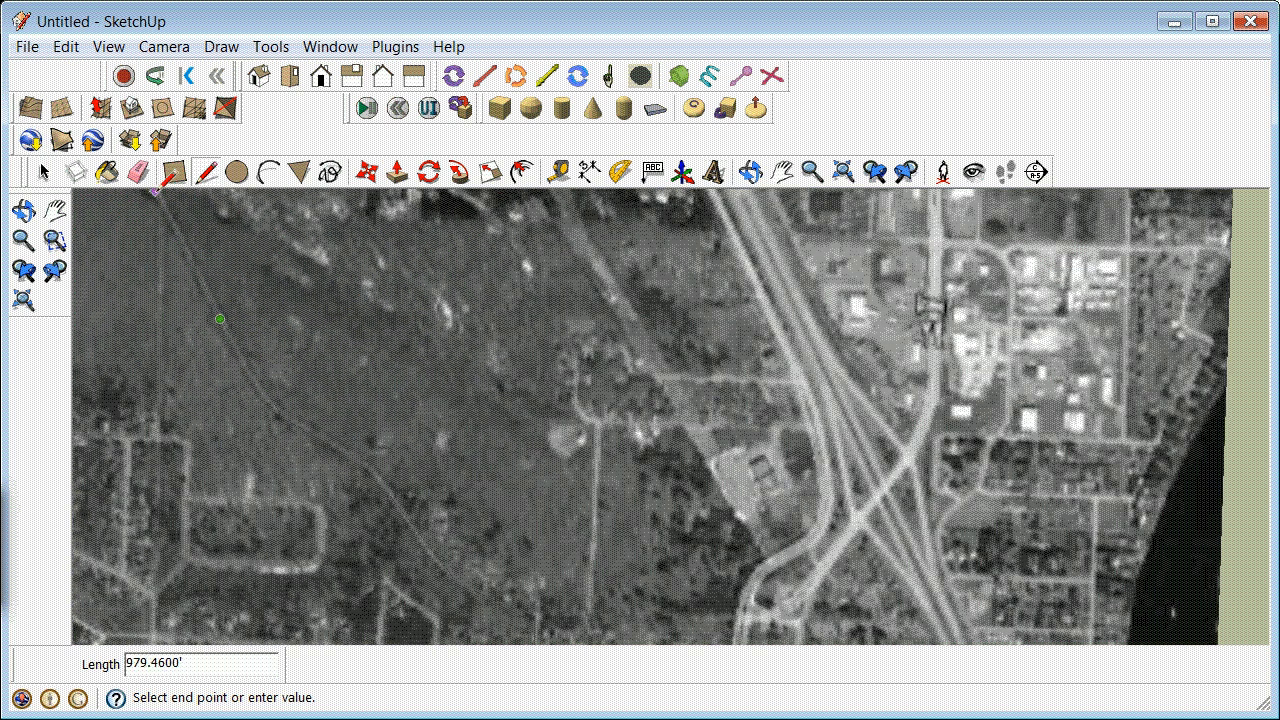
scroll(160, 200, down, 2)
scroll(184, 213, down, 2)
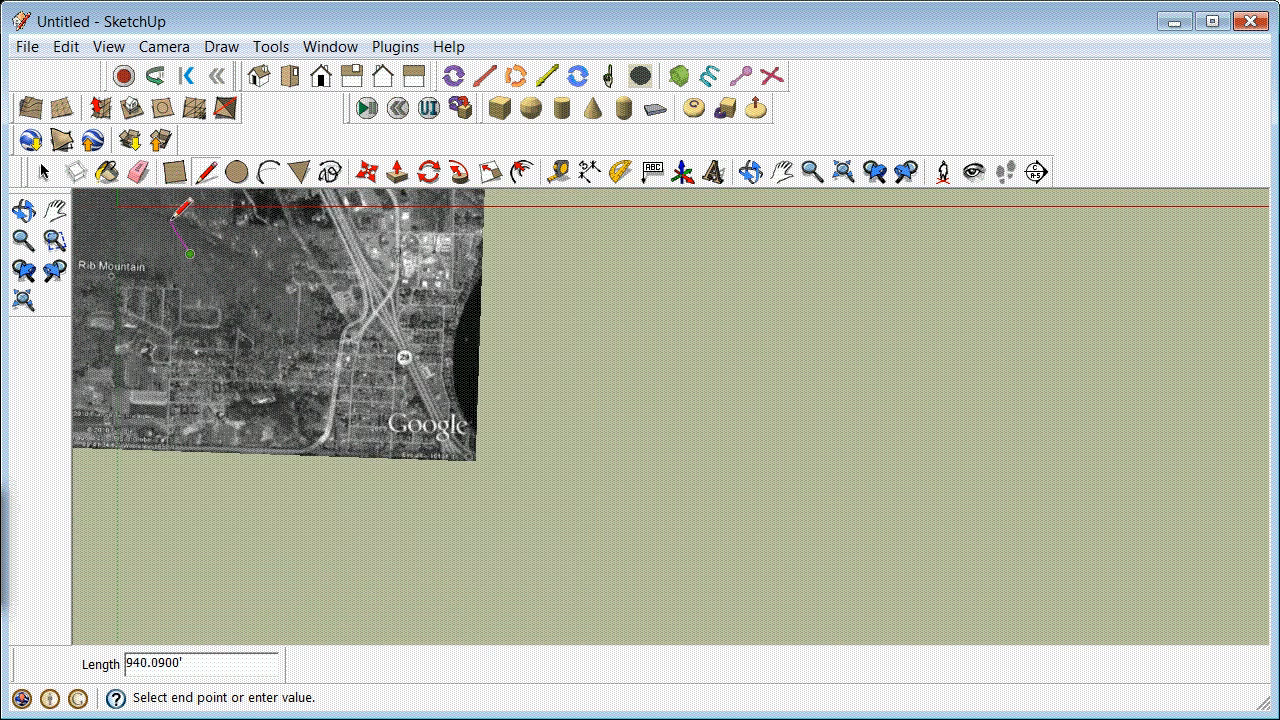
scroll(173, 220, up, 4)
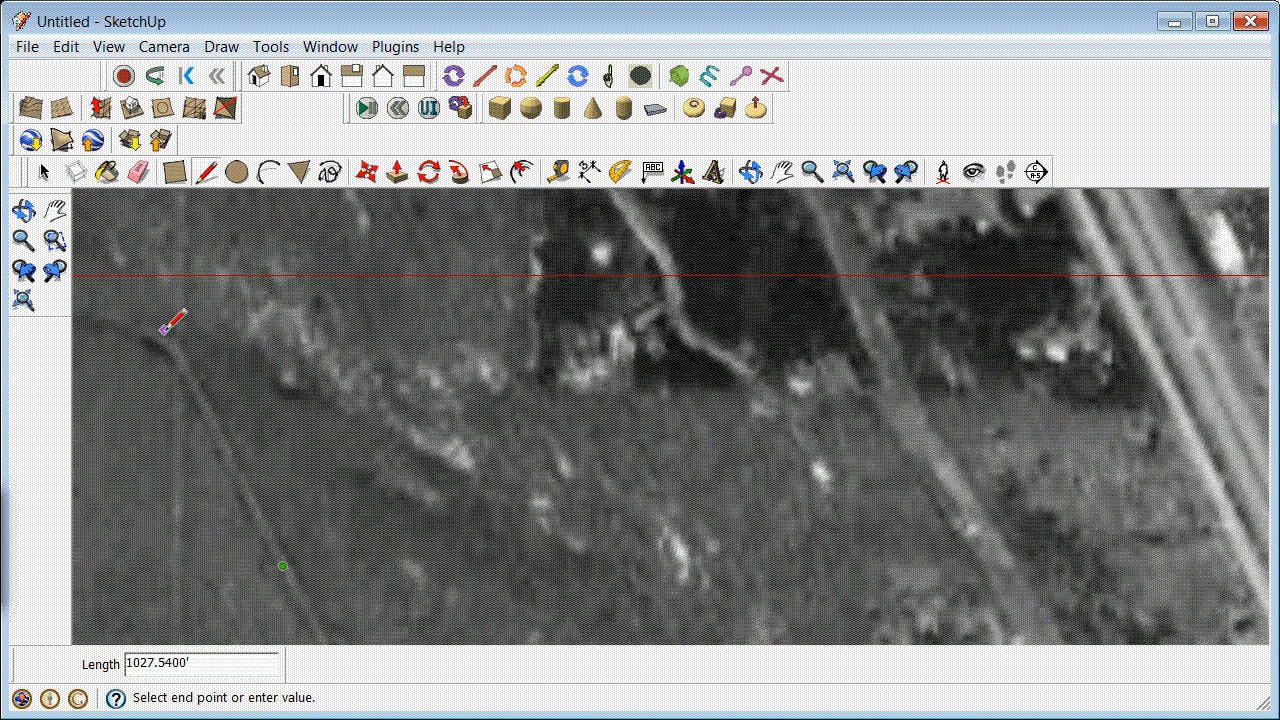
click(161, 322)
Step: Continue the road trace west from the bend and past the model origin with two more segments, and end the line
scroll(161, 322, down, 3)
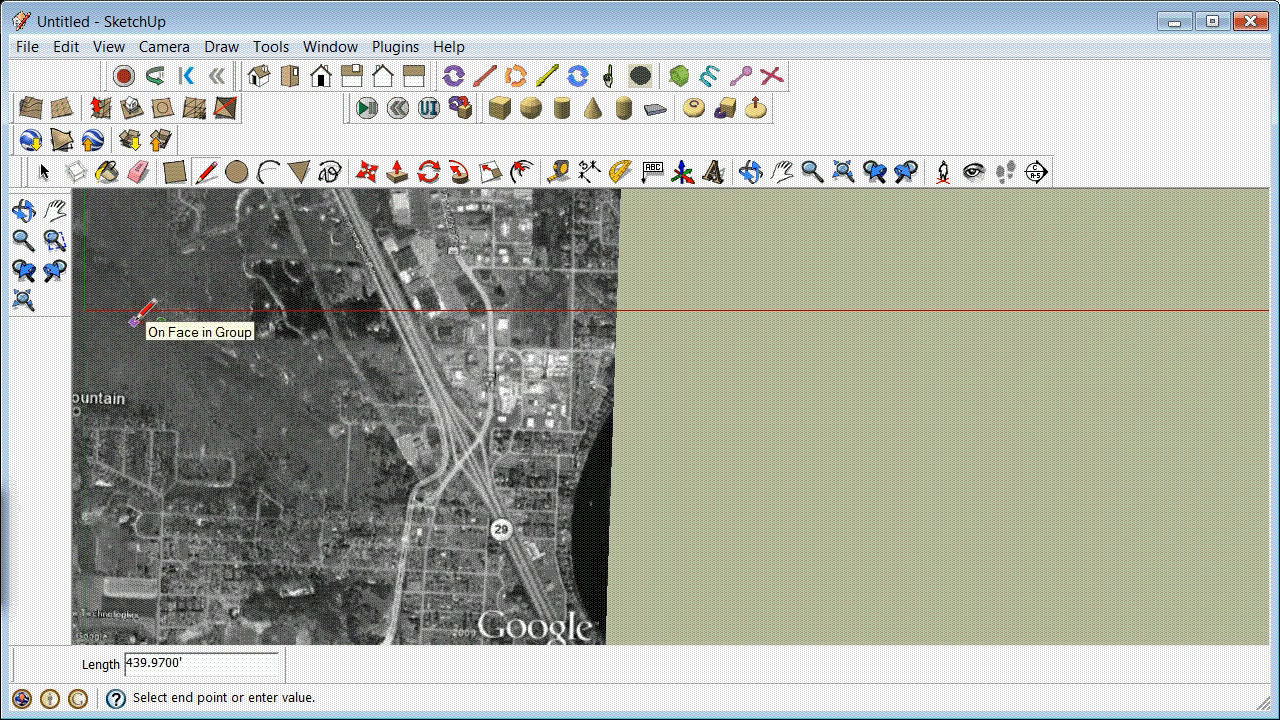
scroll(143, 312, down, 2)
scroll(119, 322, up, 5)
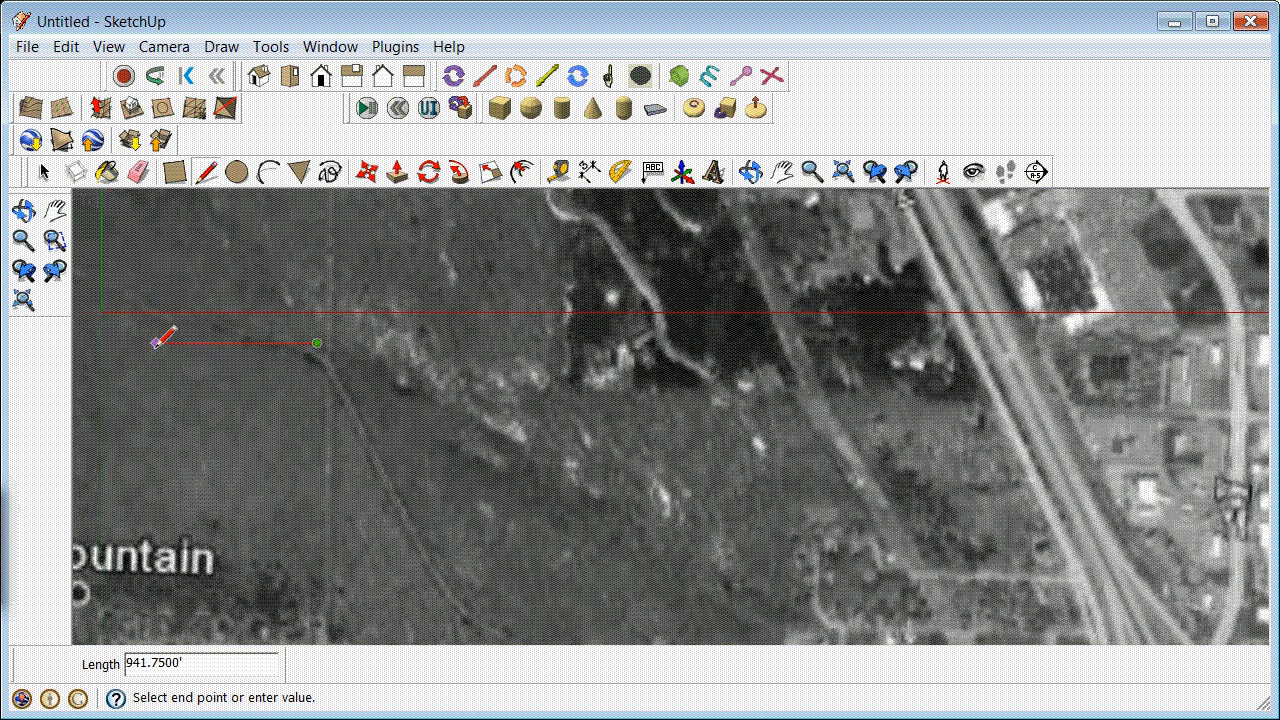
scroll(157, 343, up, 2)
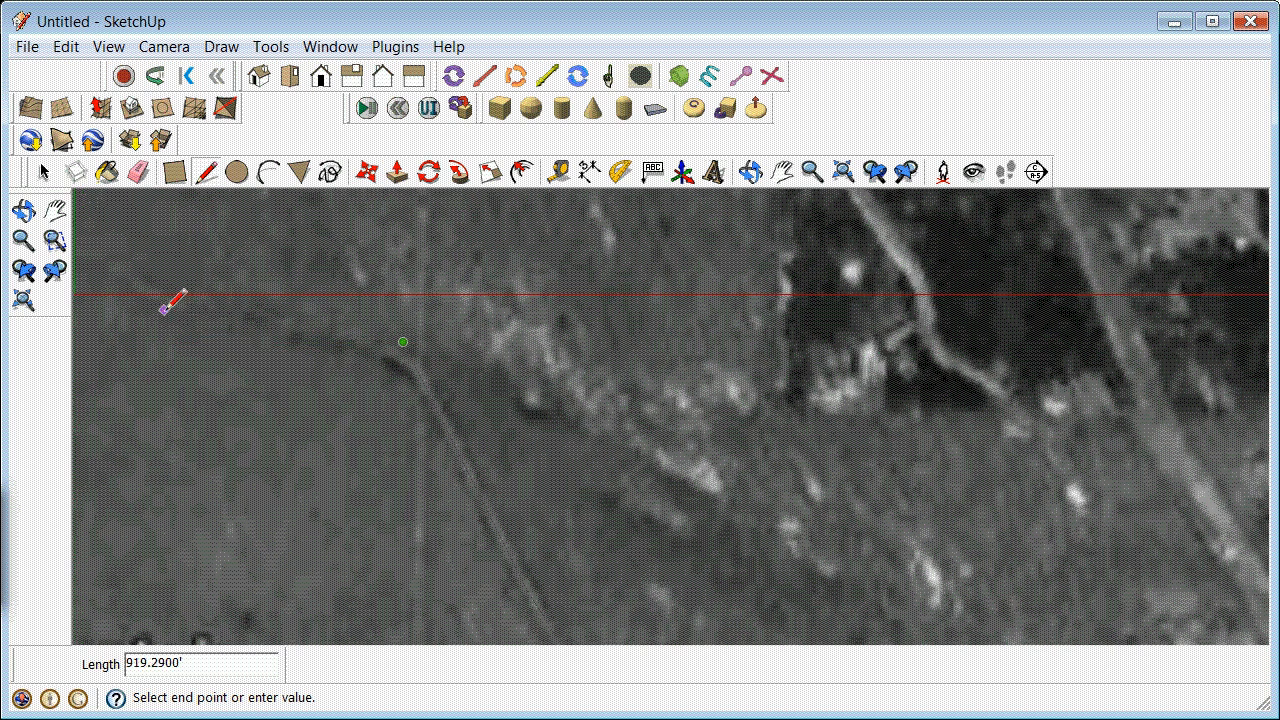
click(166, 295)
scroll(166, 295, down, 1)
scroll(190, 360, down, 1)
scroll(158, 334, down, 2)
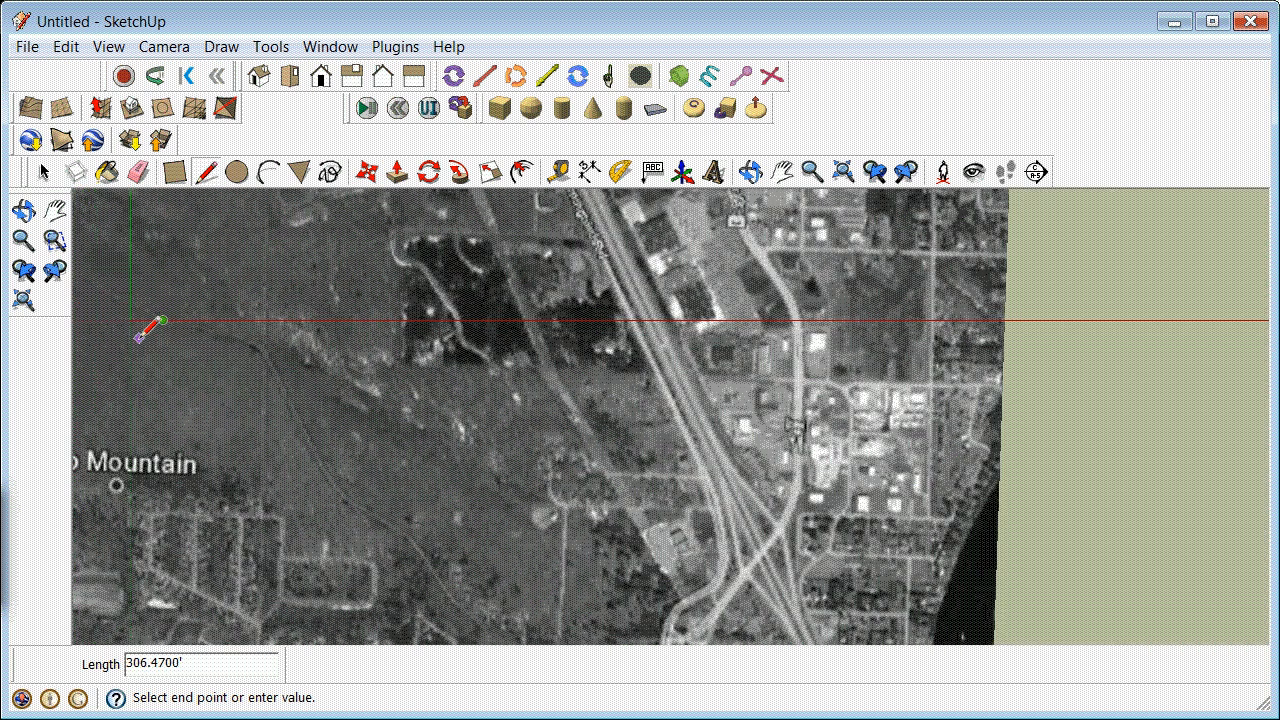
scroll(139, 338, down, 2)
scroll(148, 328, down, 1)
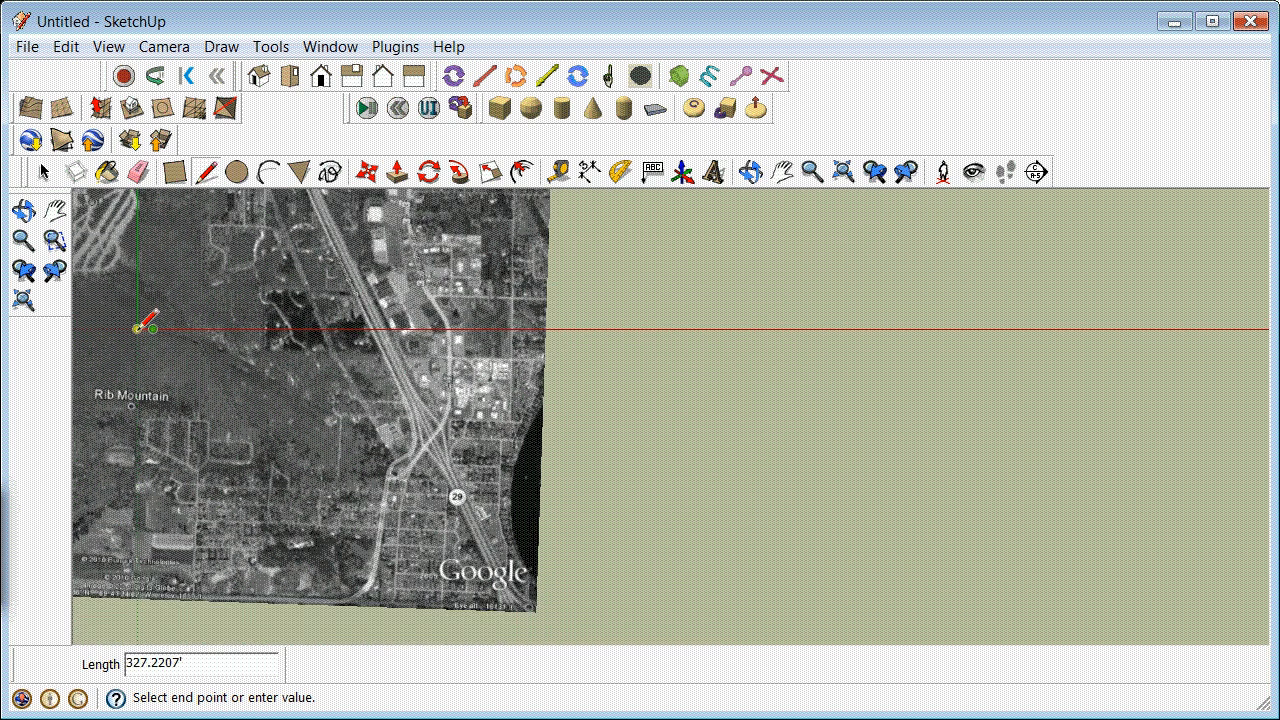
key(Escape)
click(88, 295)
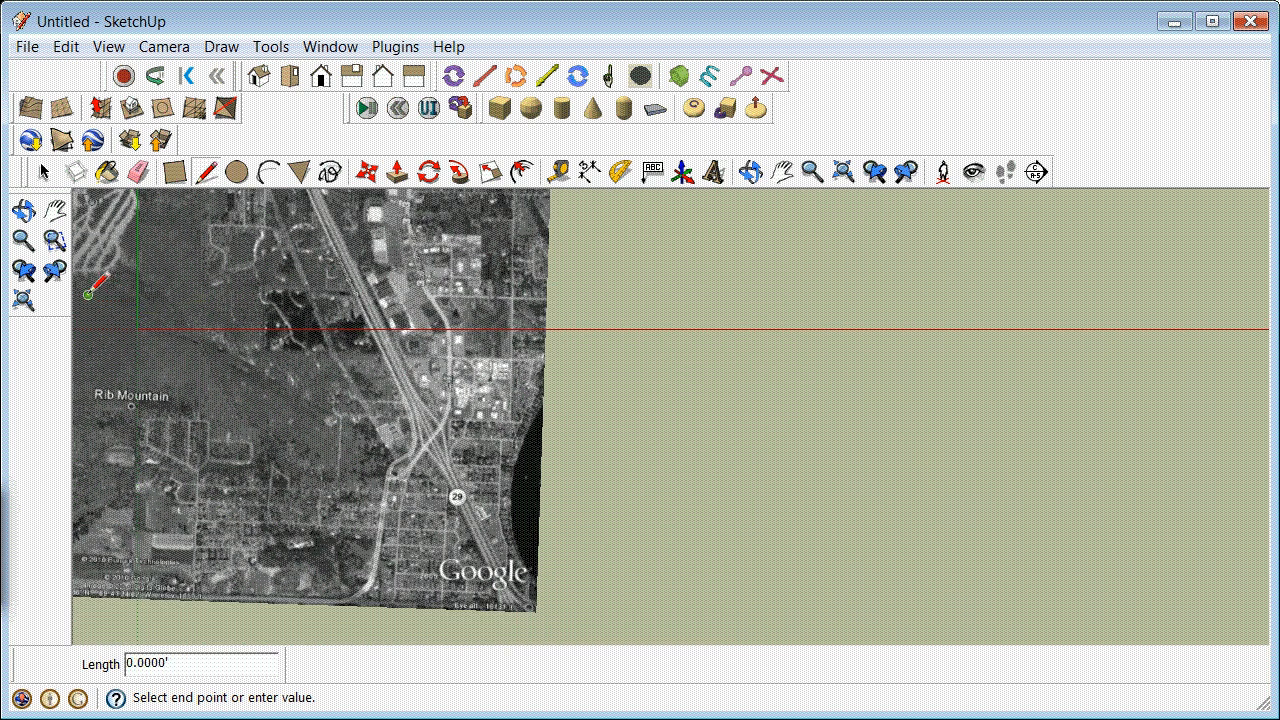
click(44, 172)
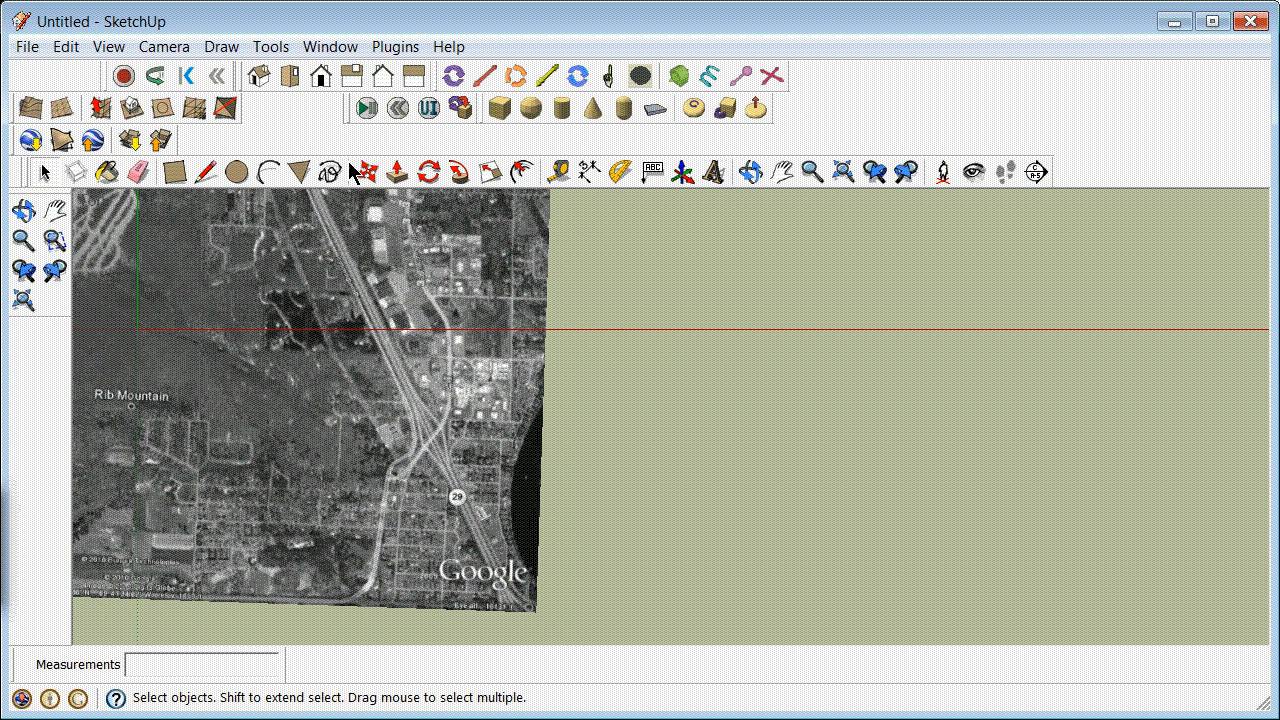
Step: Hide the Google Earth Snapshot layer to examine the traced road line, and show the layer again
click(338, 50)
click(388, 210)
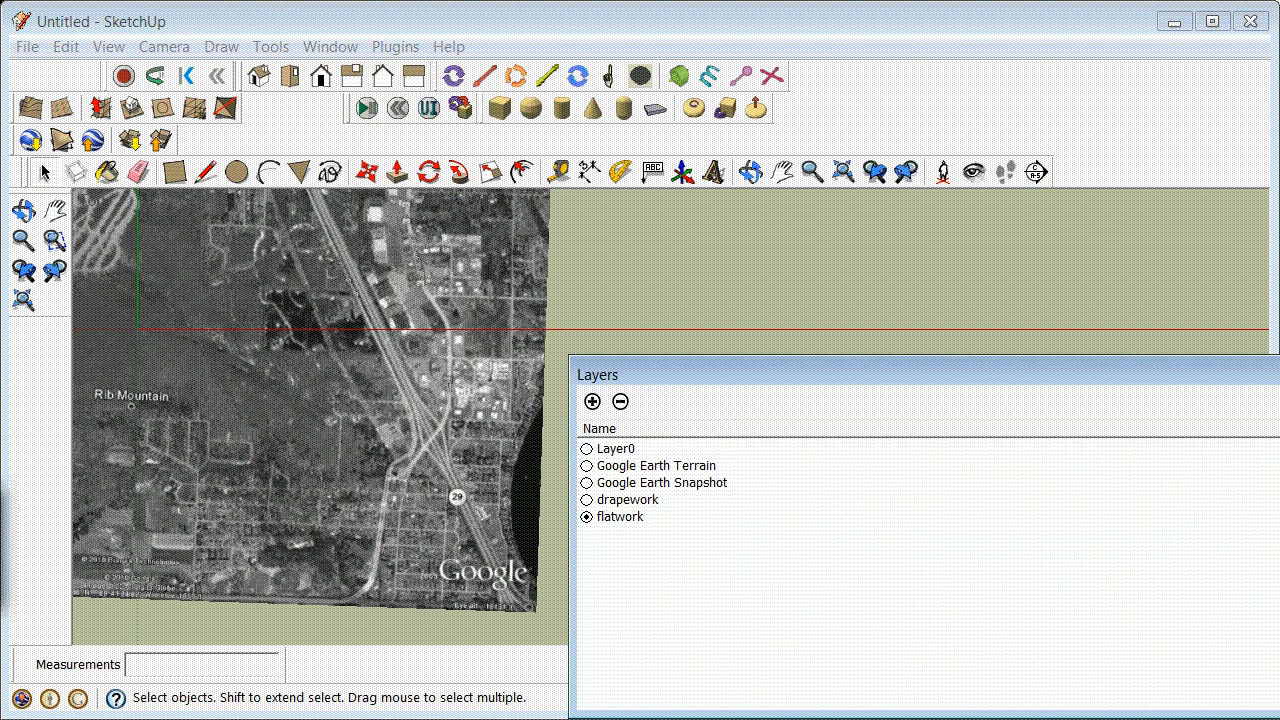
click(1279, 373)
scroll(334, 331, down, 3)
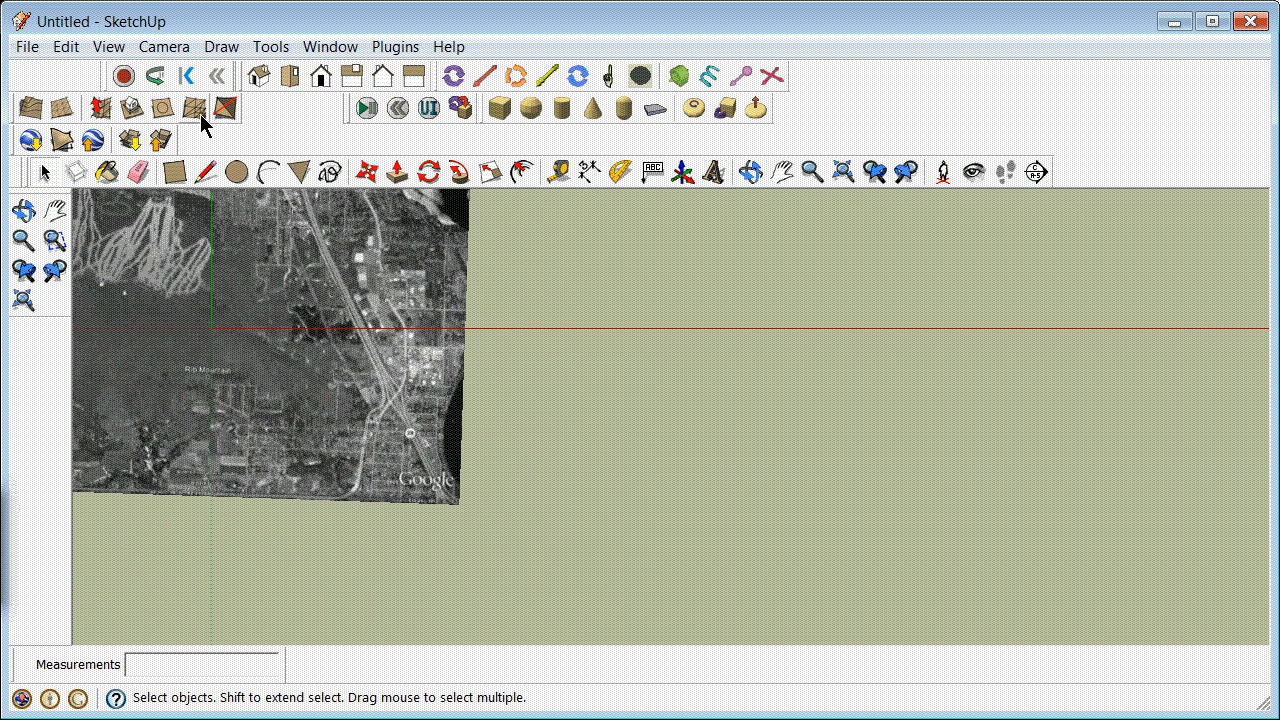
click(314, 50)
click(388, 210)
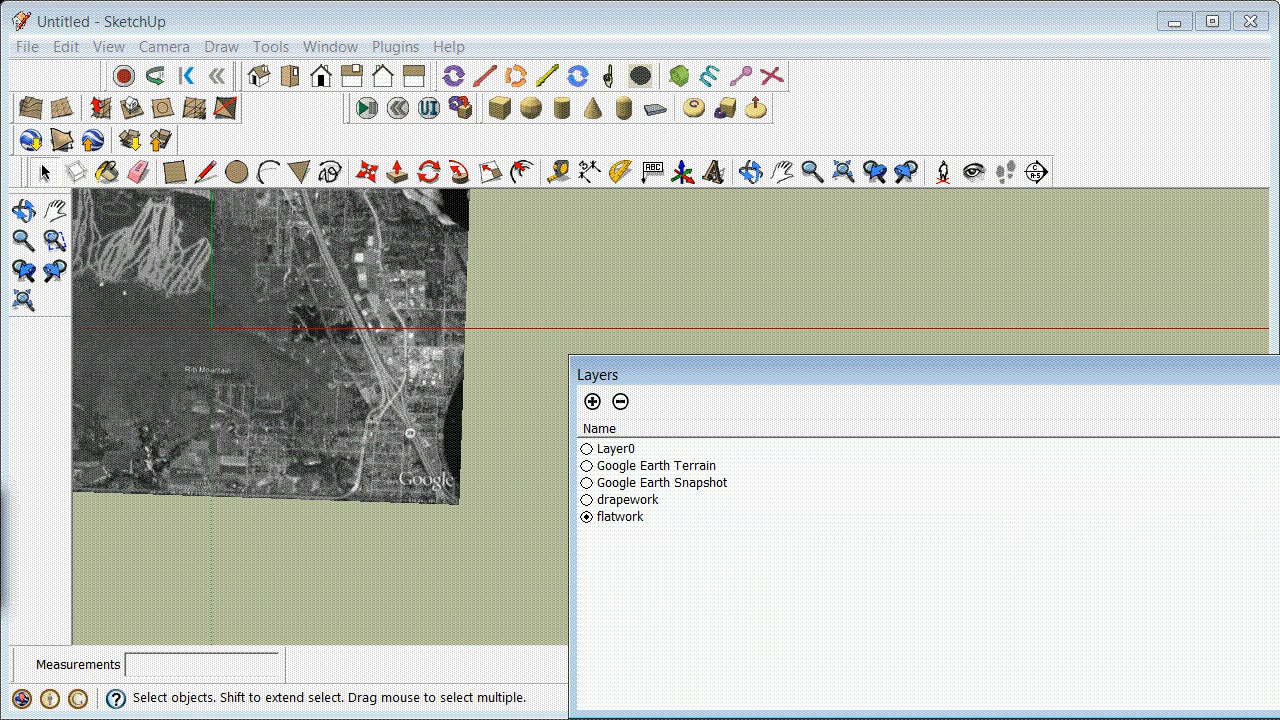
click(1277, 483)
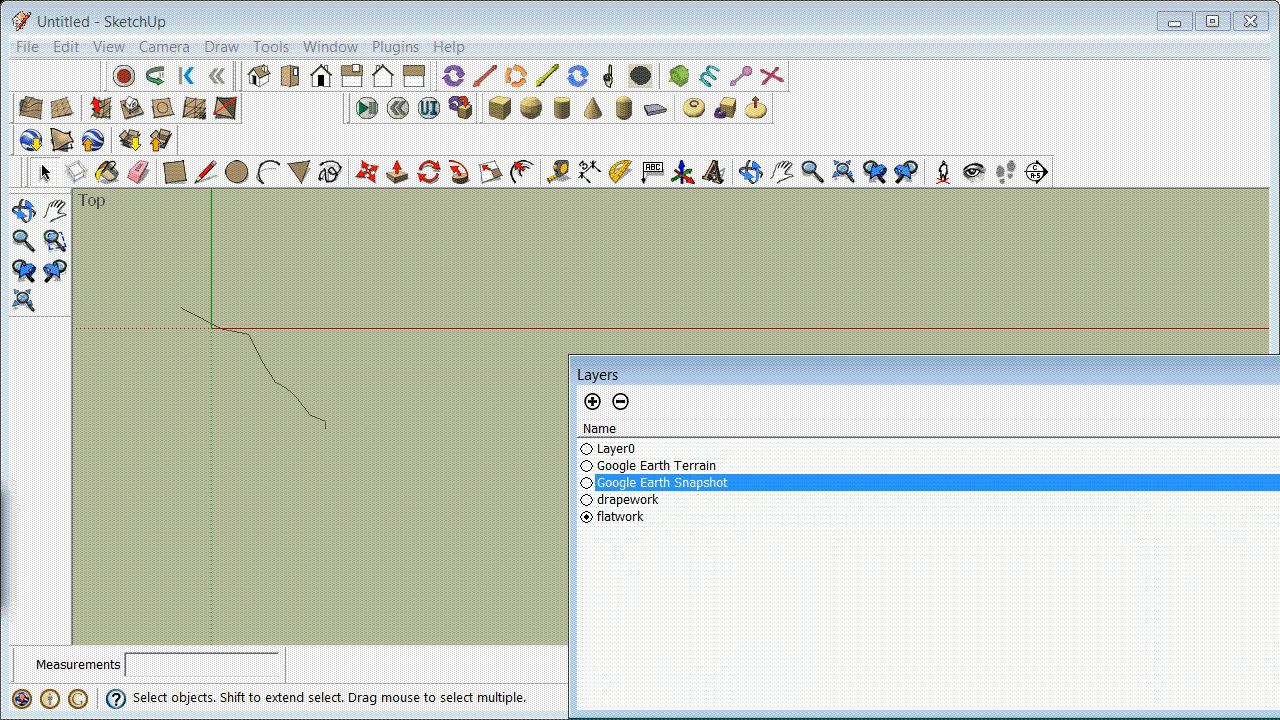
click(1277, 483)
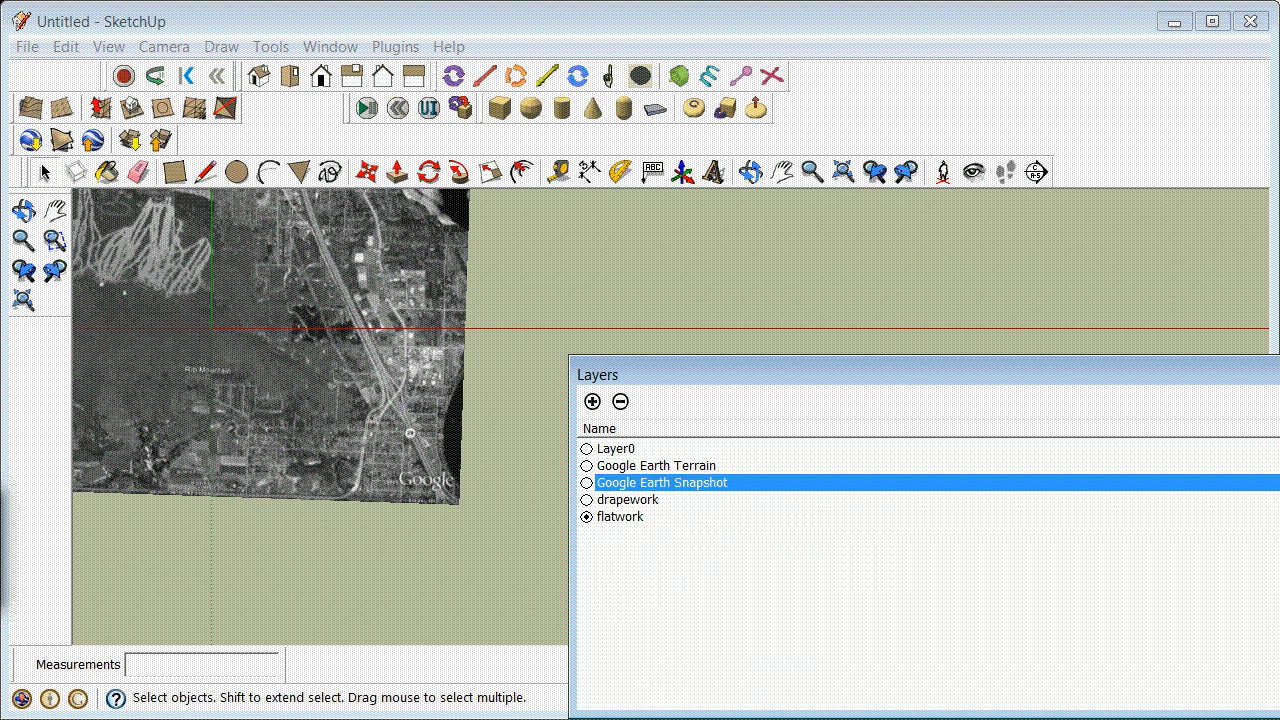
click(1279, 366)
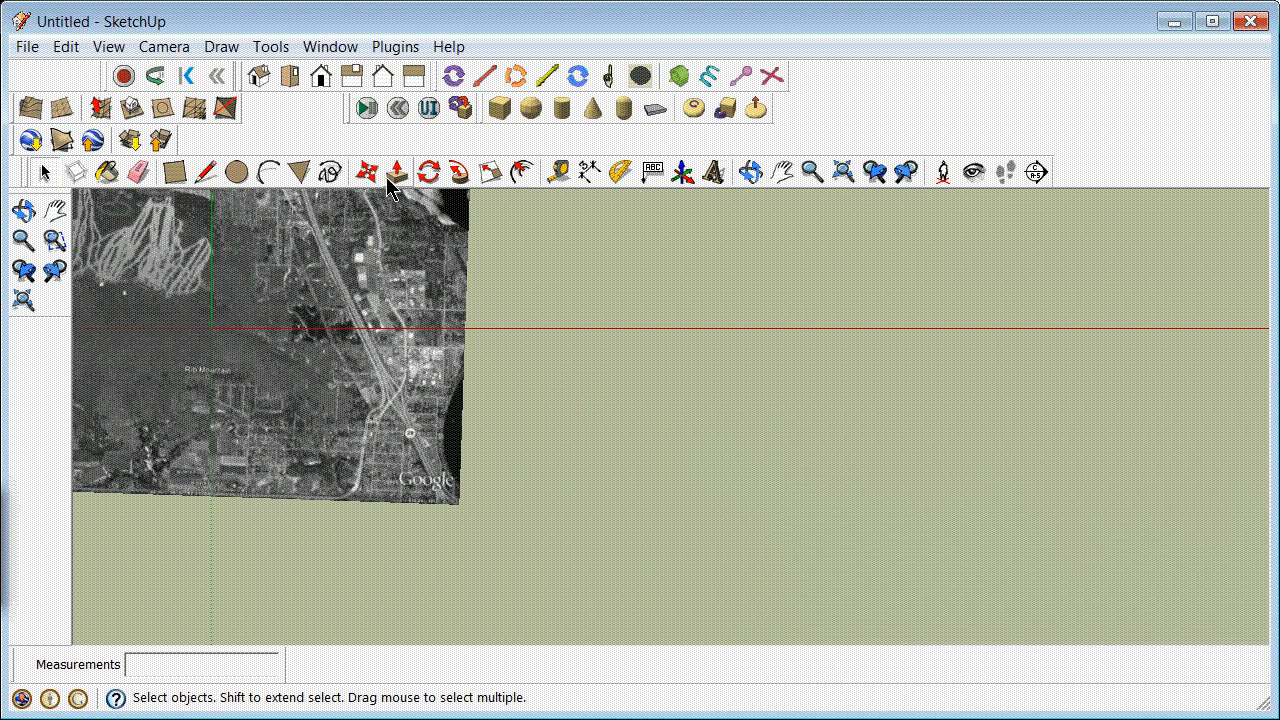
Step: Orbit to a low side view, turn on the Google Earth Terrain layer and turn off the Google Earth Snapshot layer
click(752, 180)
drag(257, 409, 63, 566)
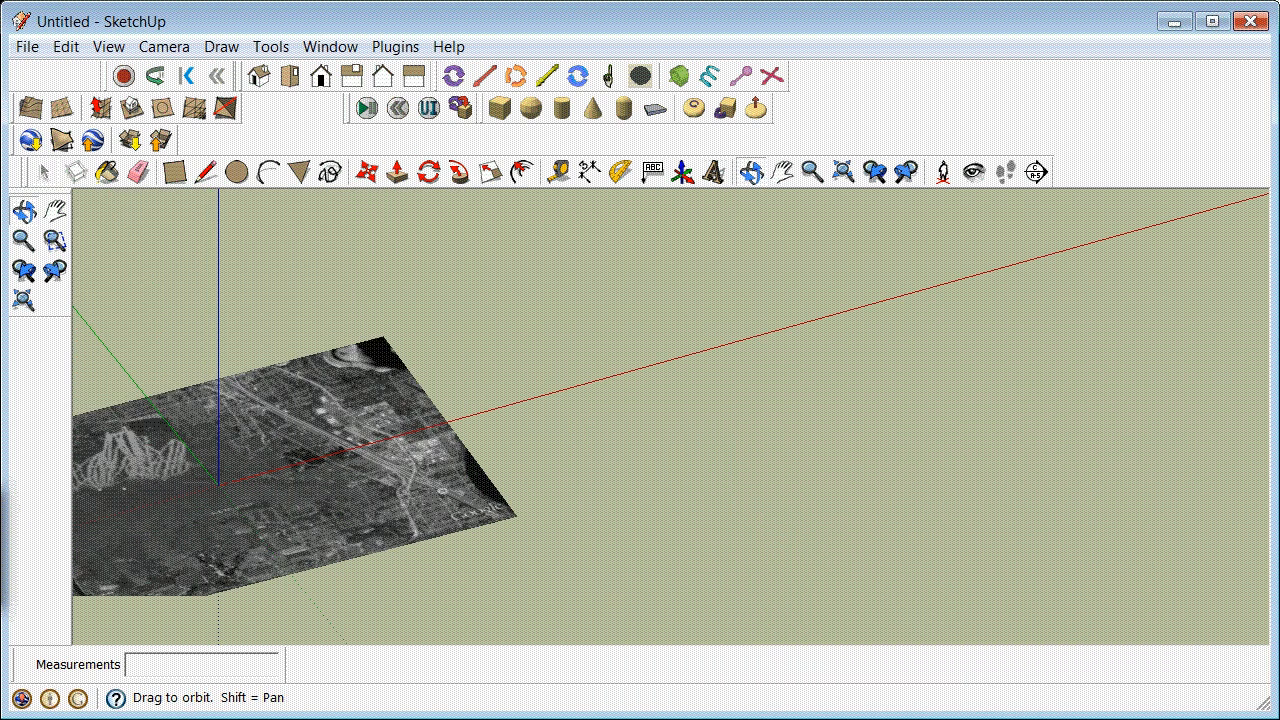
drag(209, 491, 410, 495)
click(330, 47)
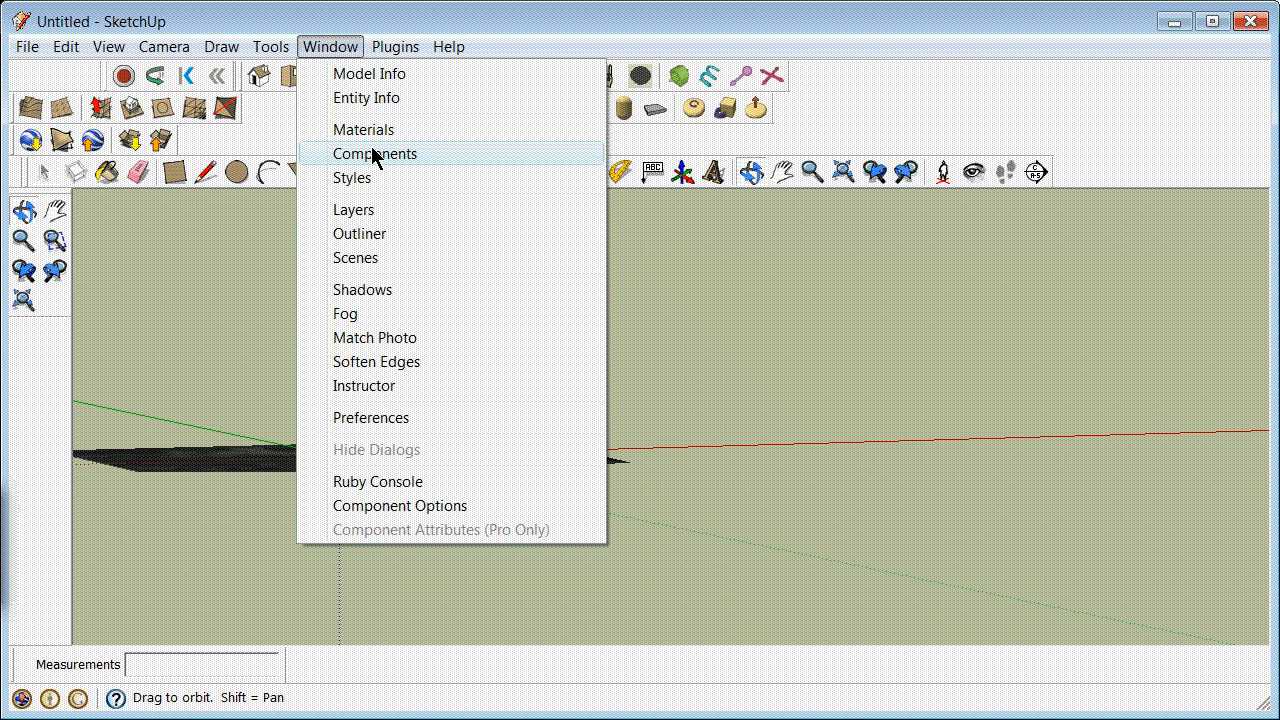
click(385, 217)
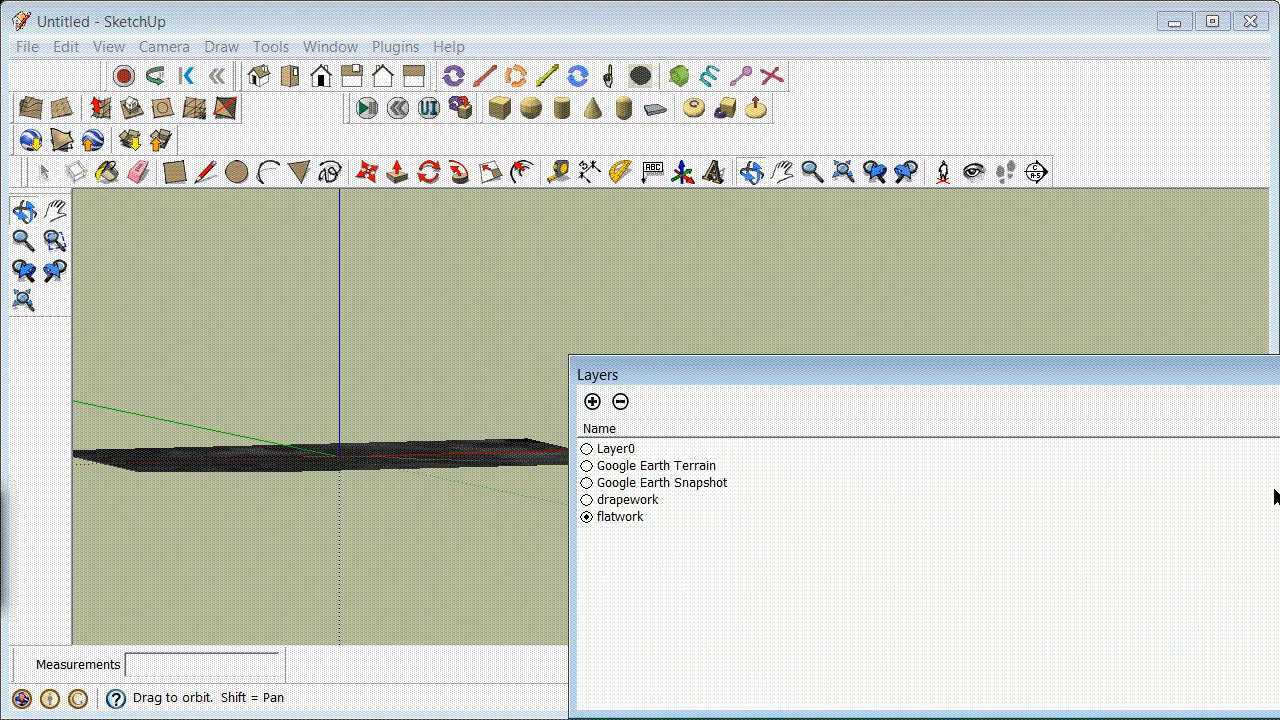
click(1275, 466)
click(1275, 483)
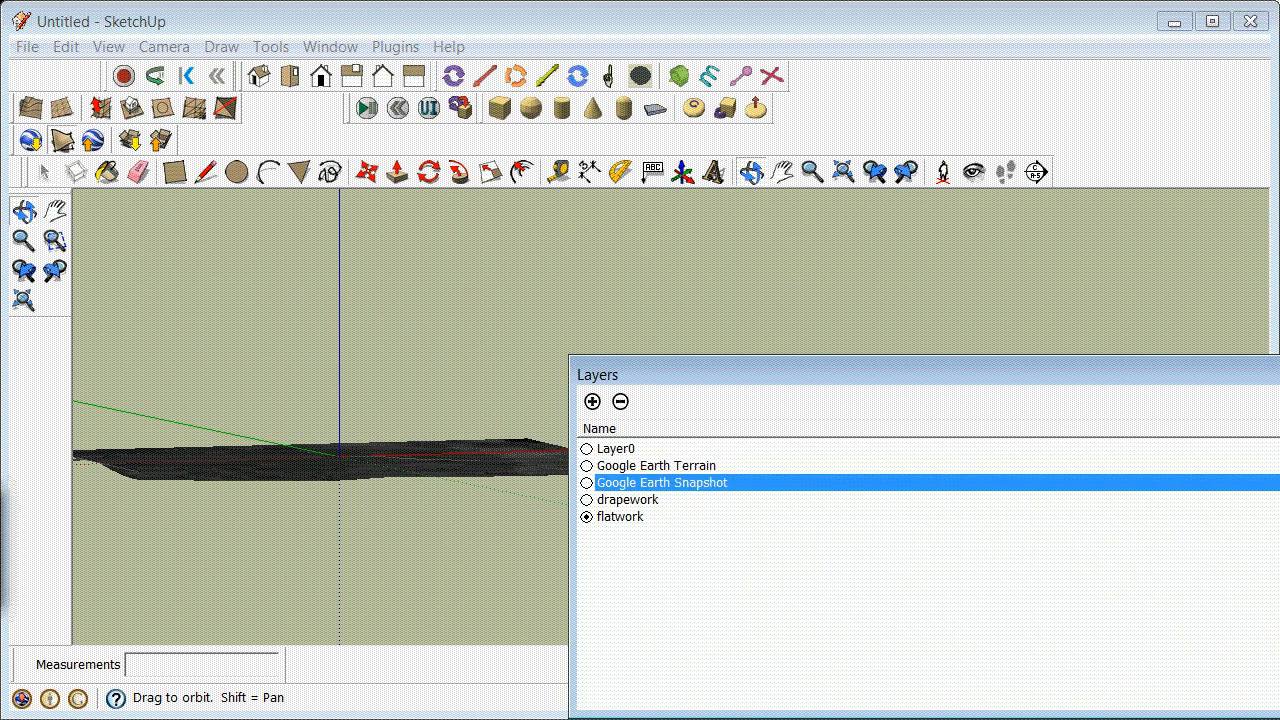
Step: Try to move the terrain group with the Move tool
click(42, 172)
click(200, 470)
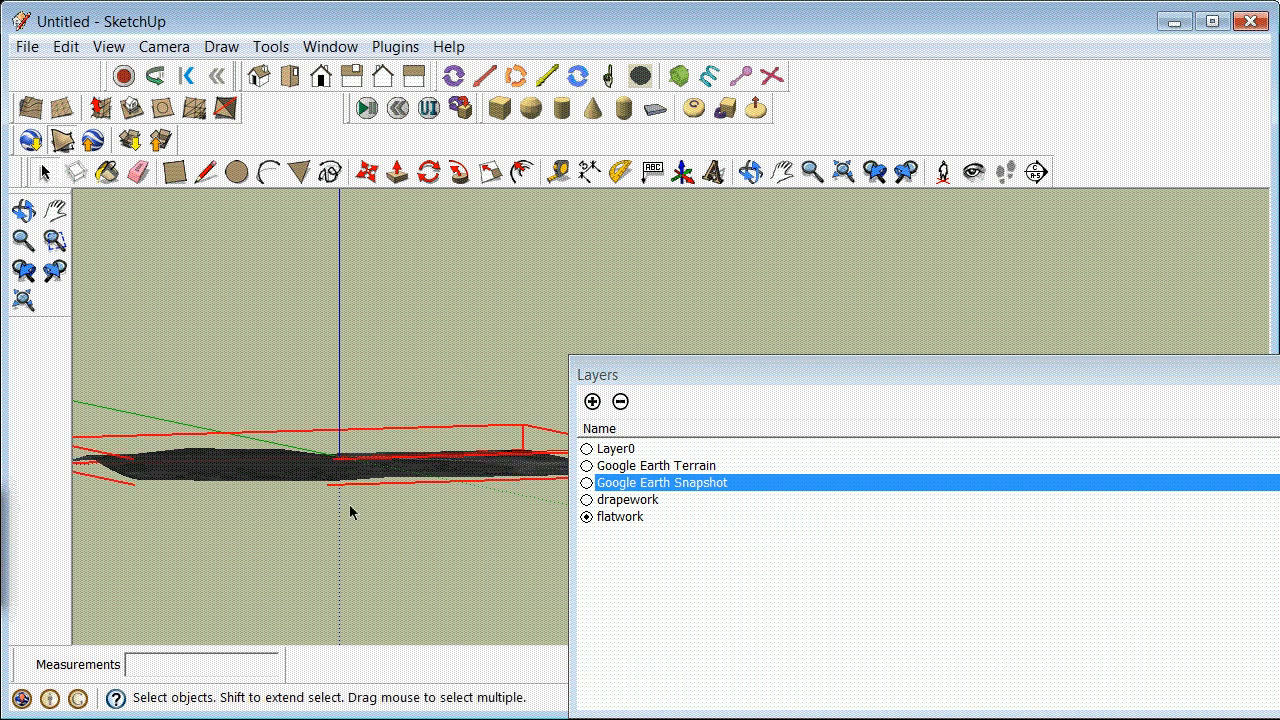
click(365, 175)
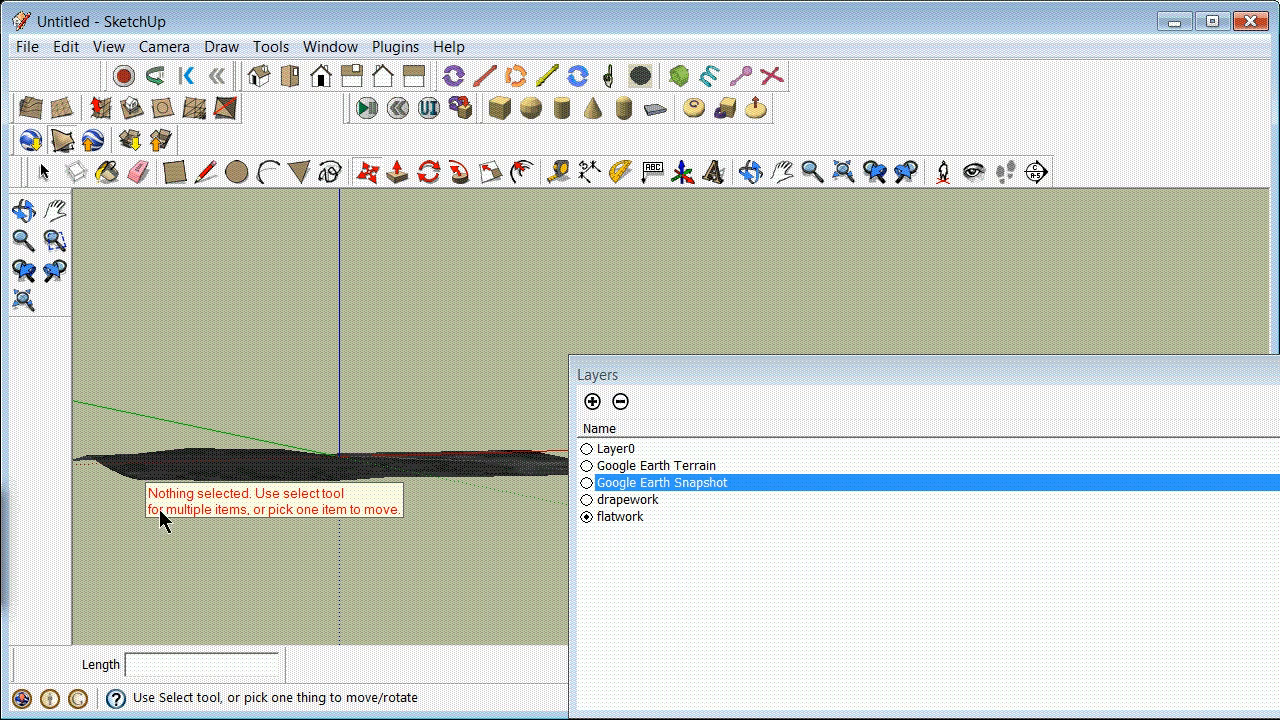
click(42, 172)
click(251, 439)
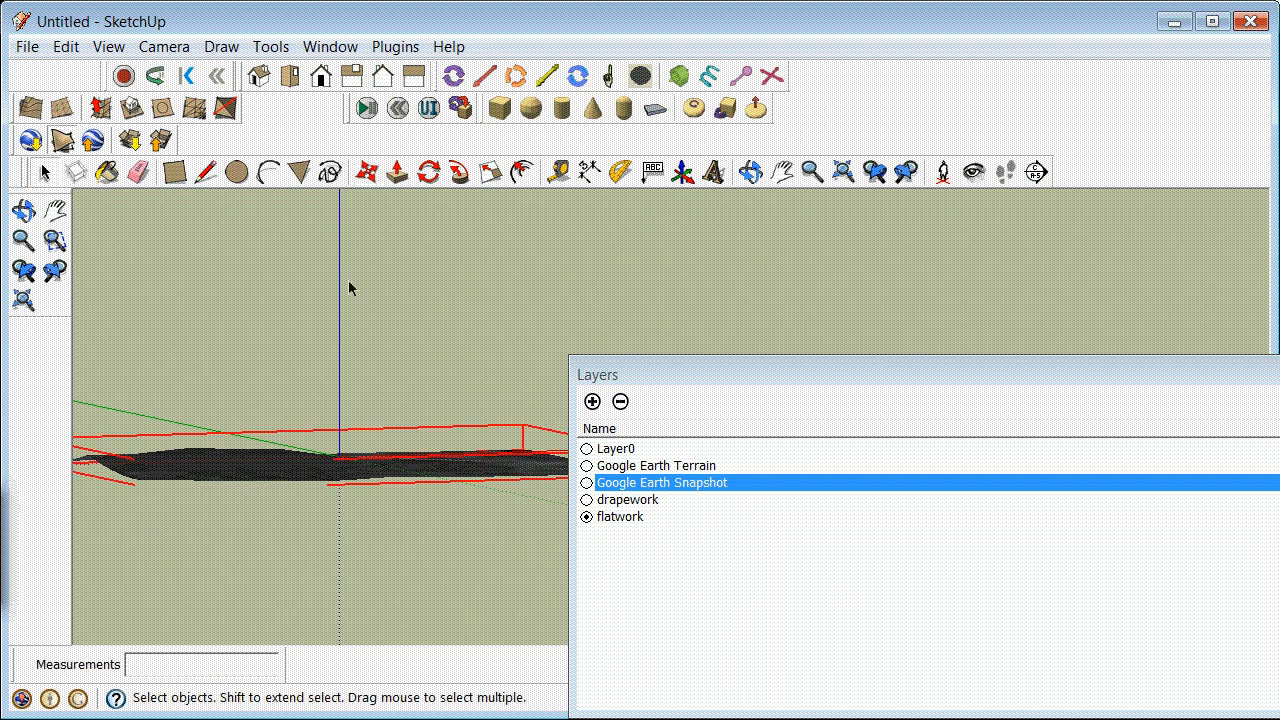
click(367, 172)
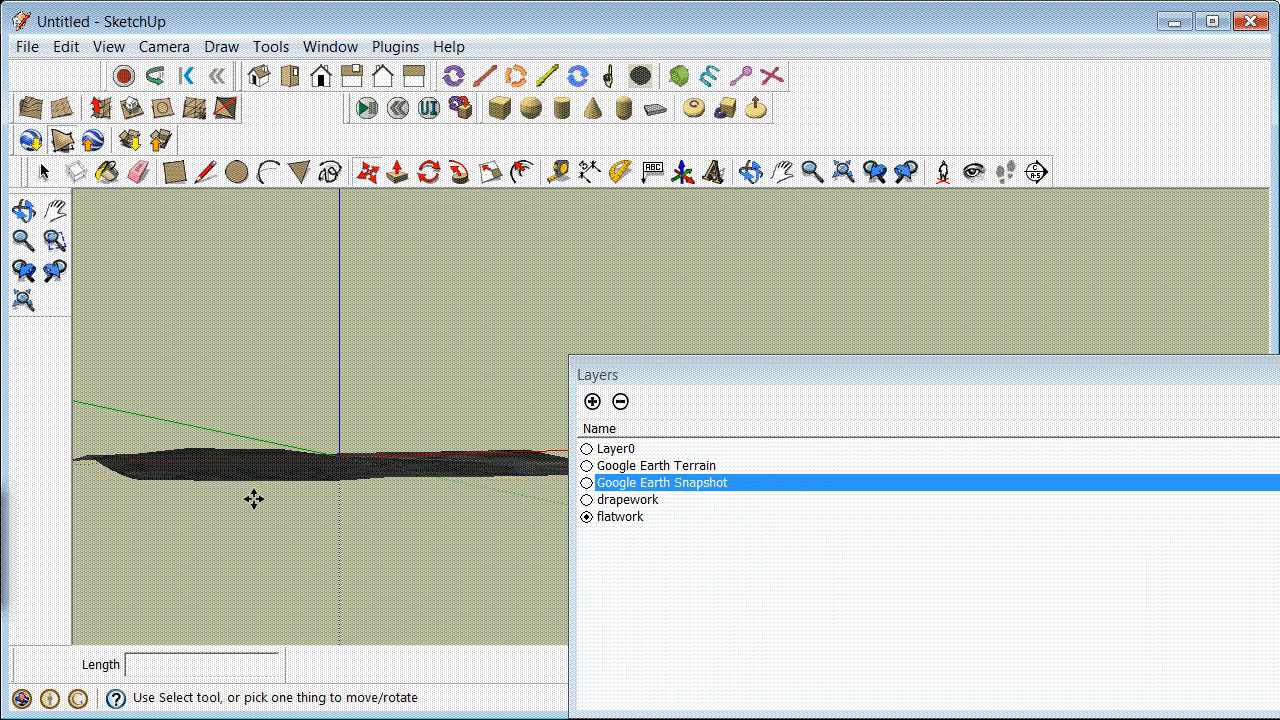
Step: Unlock the terrain group and keep it selected
click(42, 172)
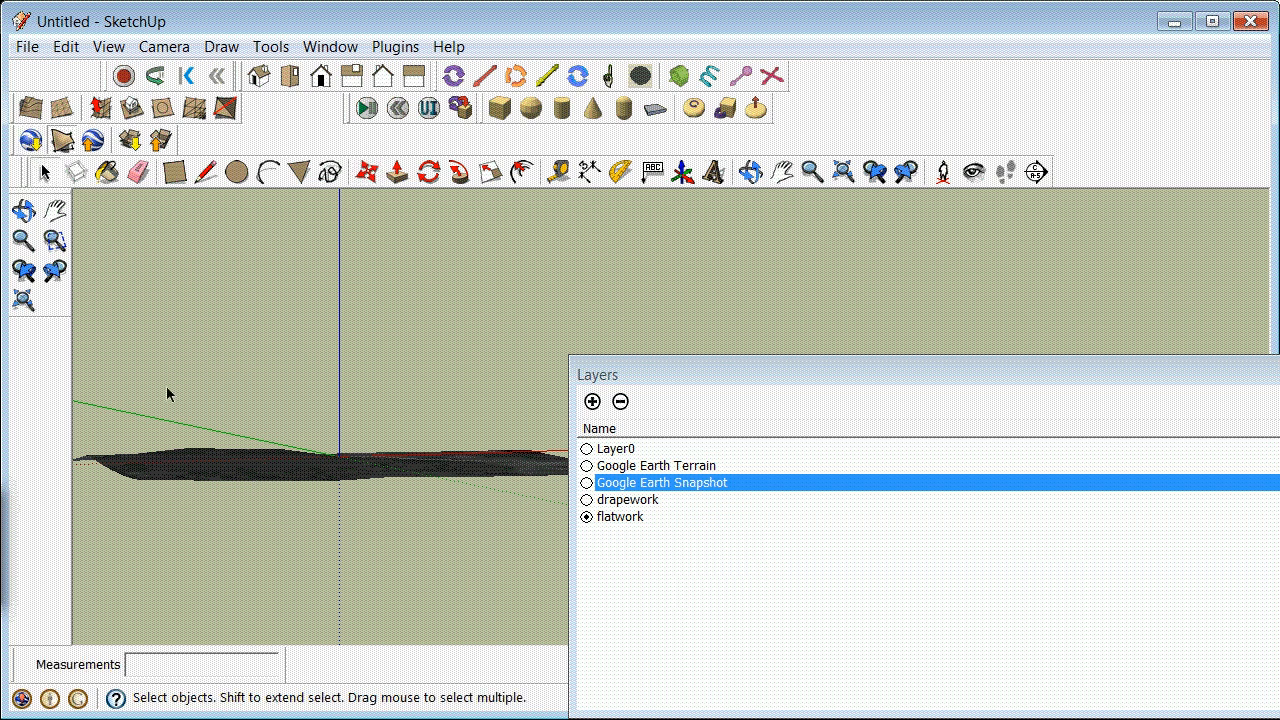
click(233, 480)
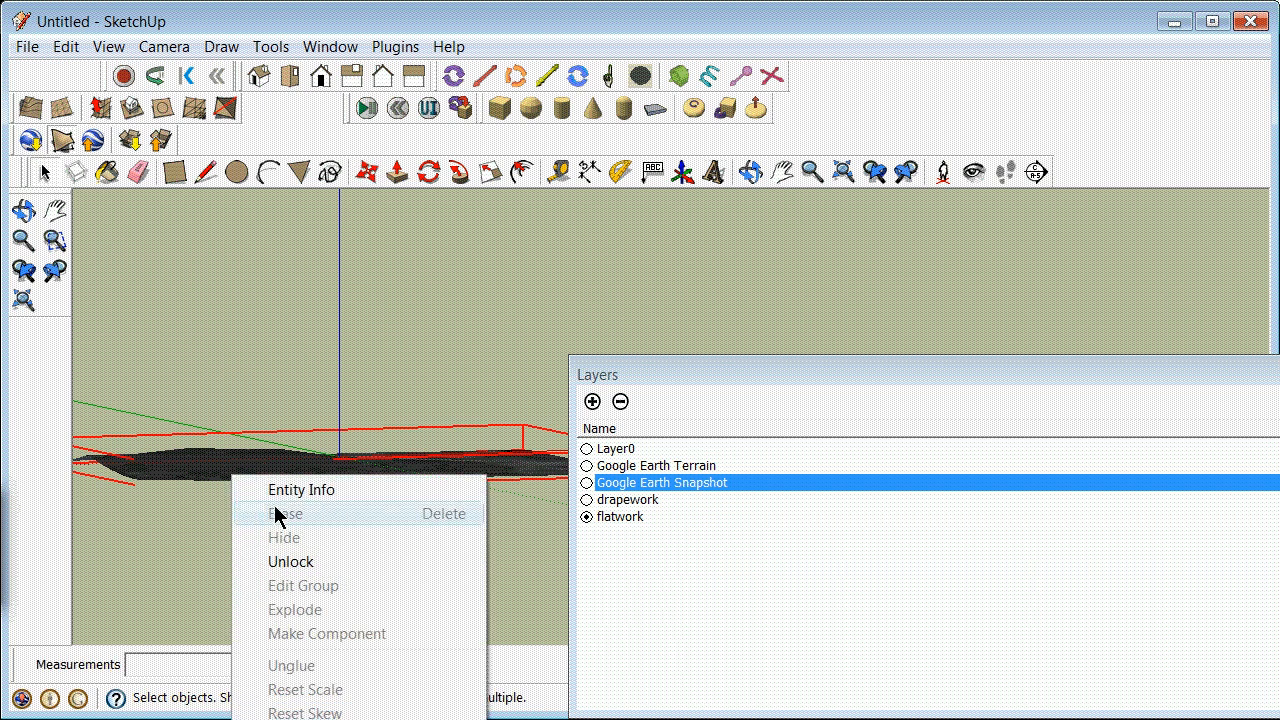
click(320, 561)
click(176, 466)
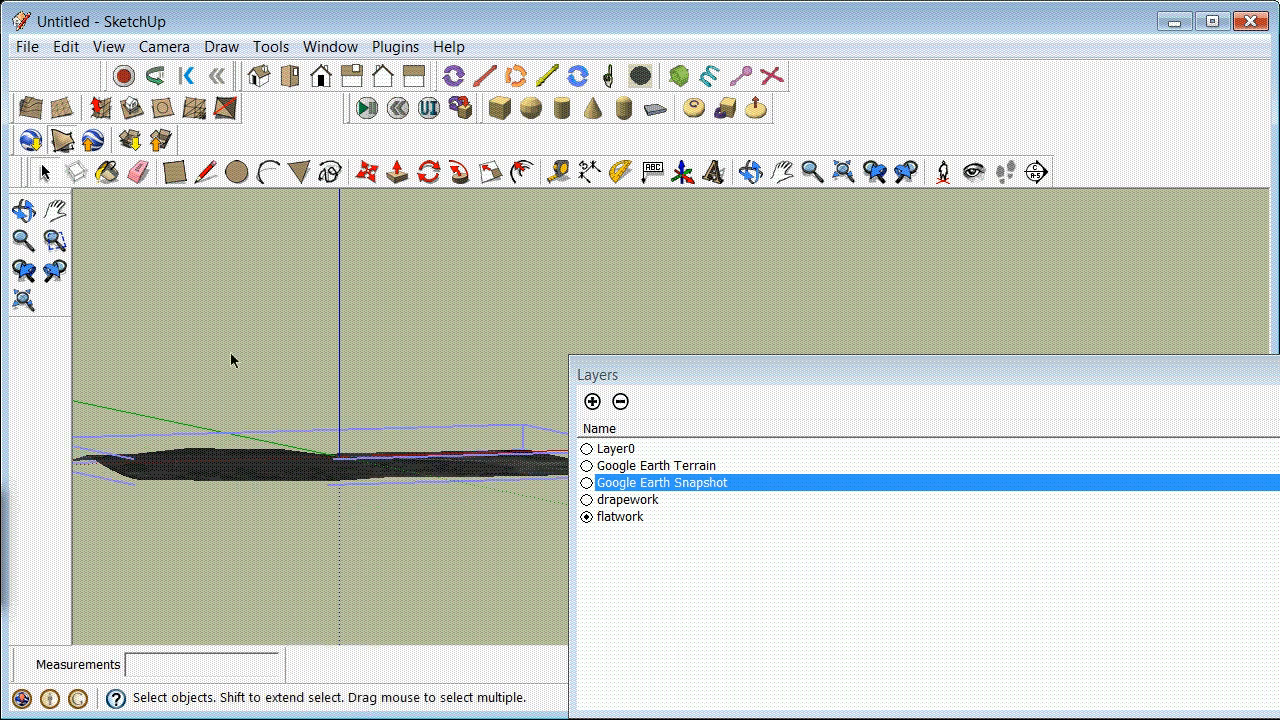
Step: Copy the terrain group 10000' straight down along the blue axis from its lower corner
click(367, 172)
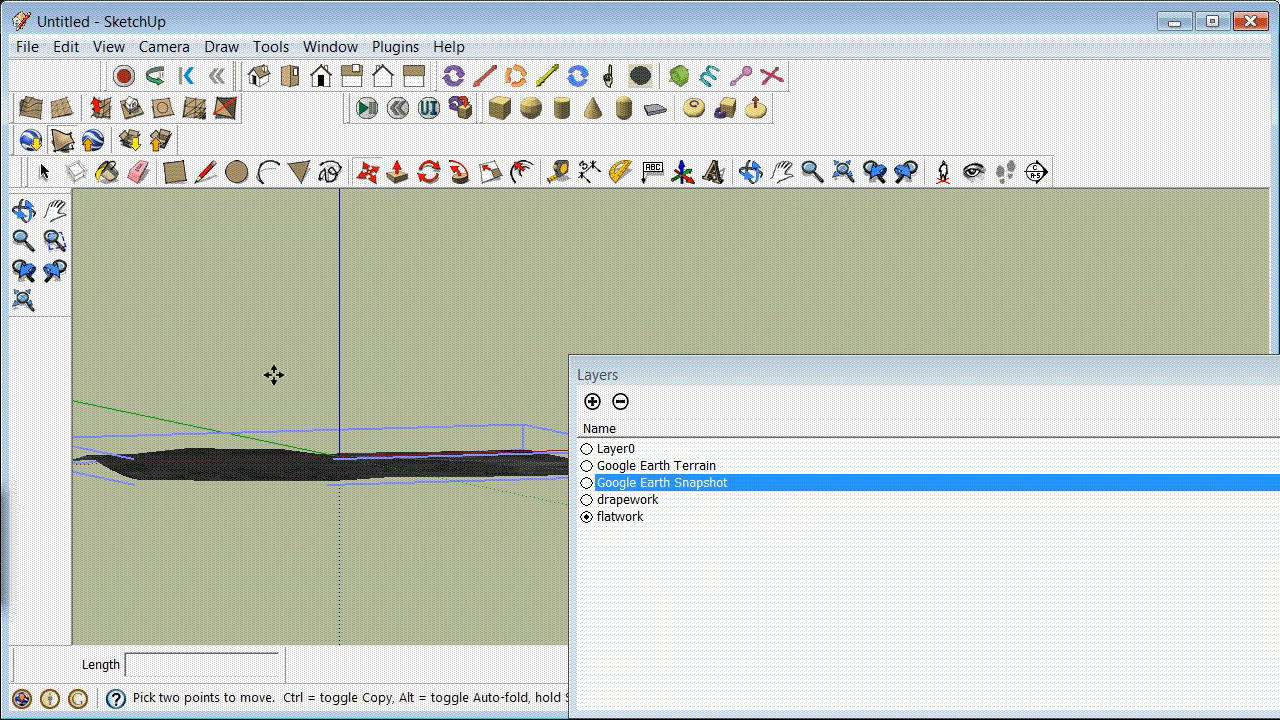
click(132, 484)
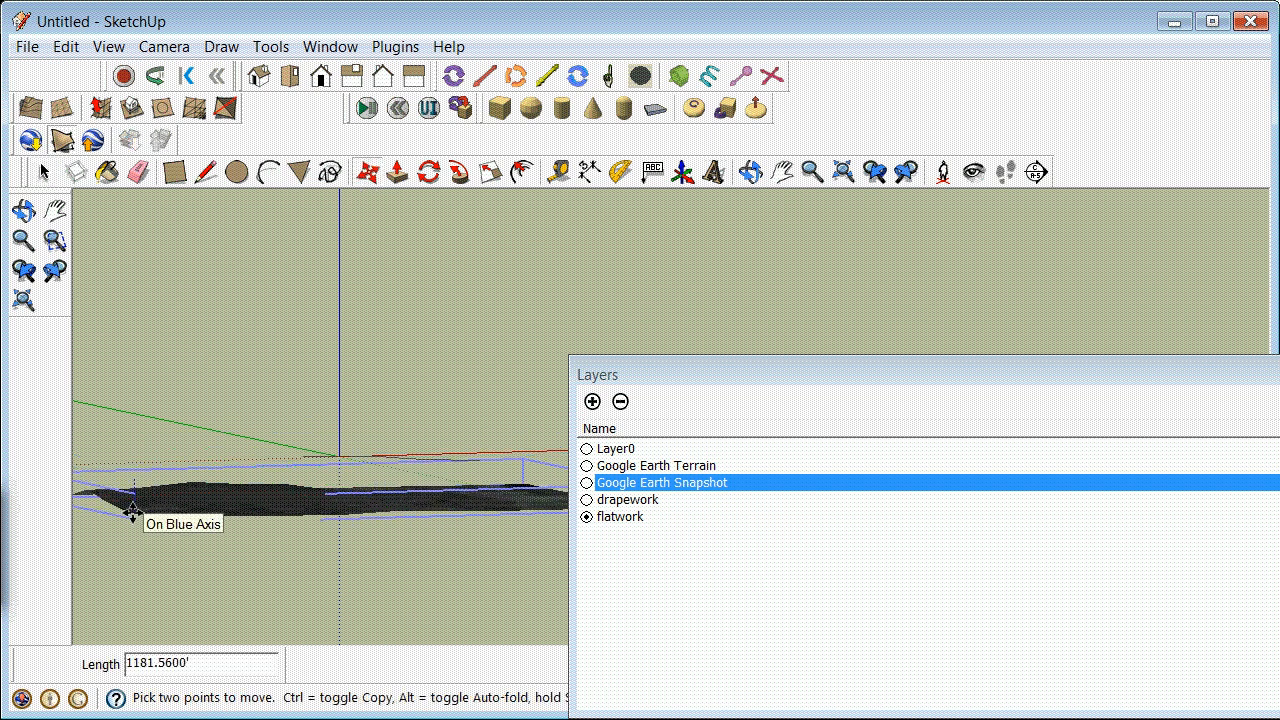
key(ctrl)
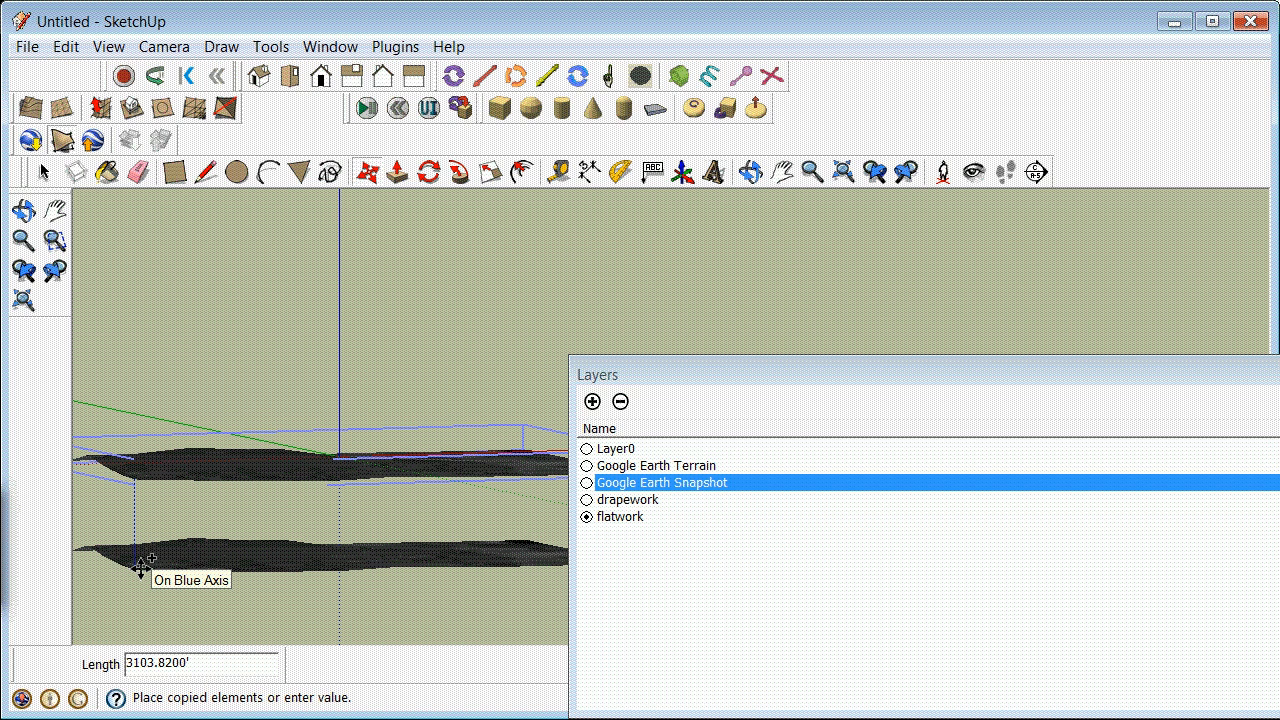
text(10000')
key(Return)
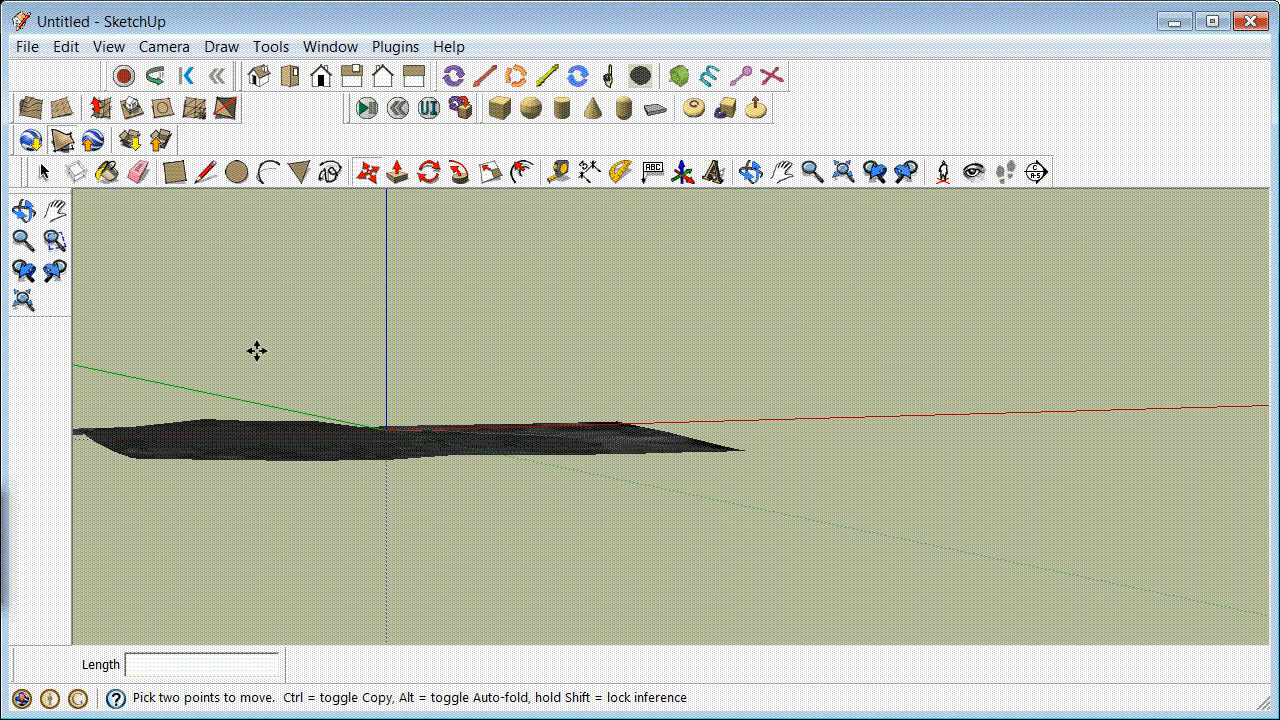
Step: Explode the original terrain group at the model origin
click(44, 174)
scroll(267, 425, down, 3)
scroll(205, 427, up, 4)
click(321, 470)
right_click(321, 470)
click(430, 598)
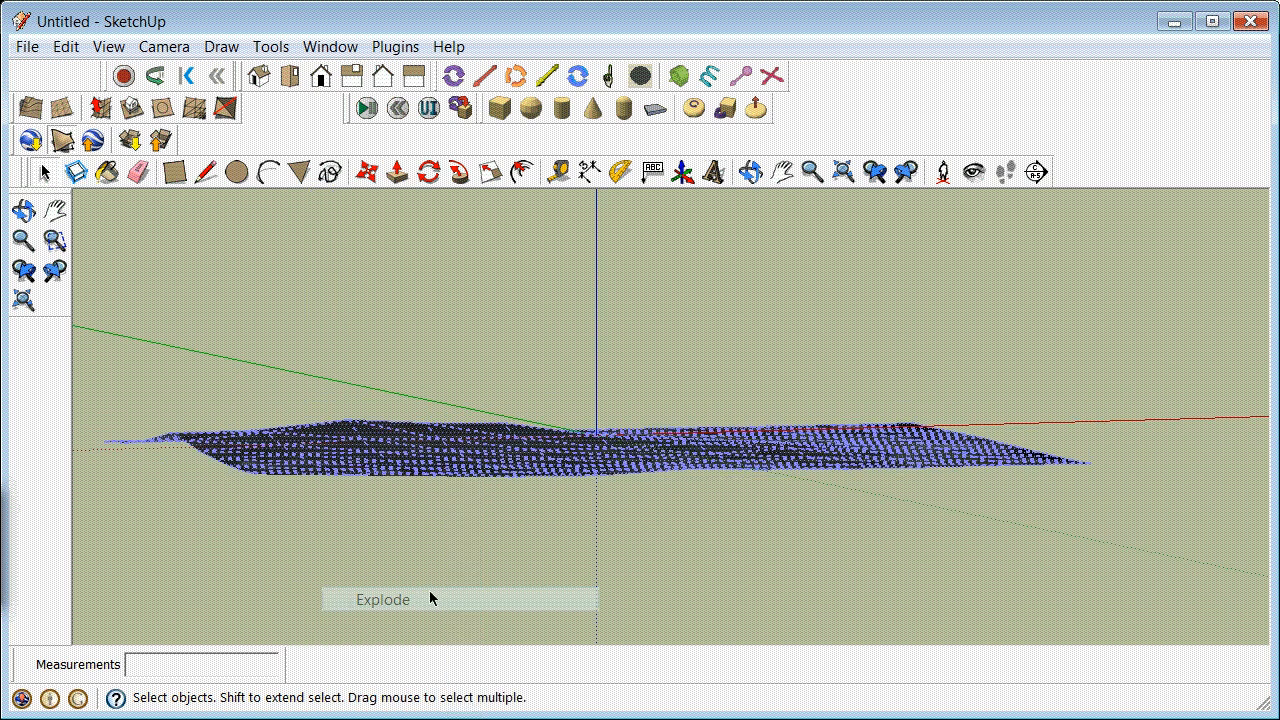
click(278, 370)
drag(122, 387, 1158, 574)
click(449, 360)
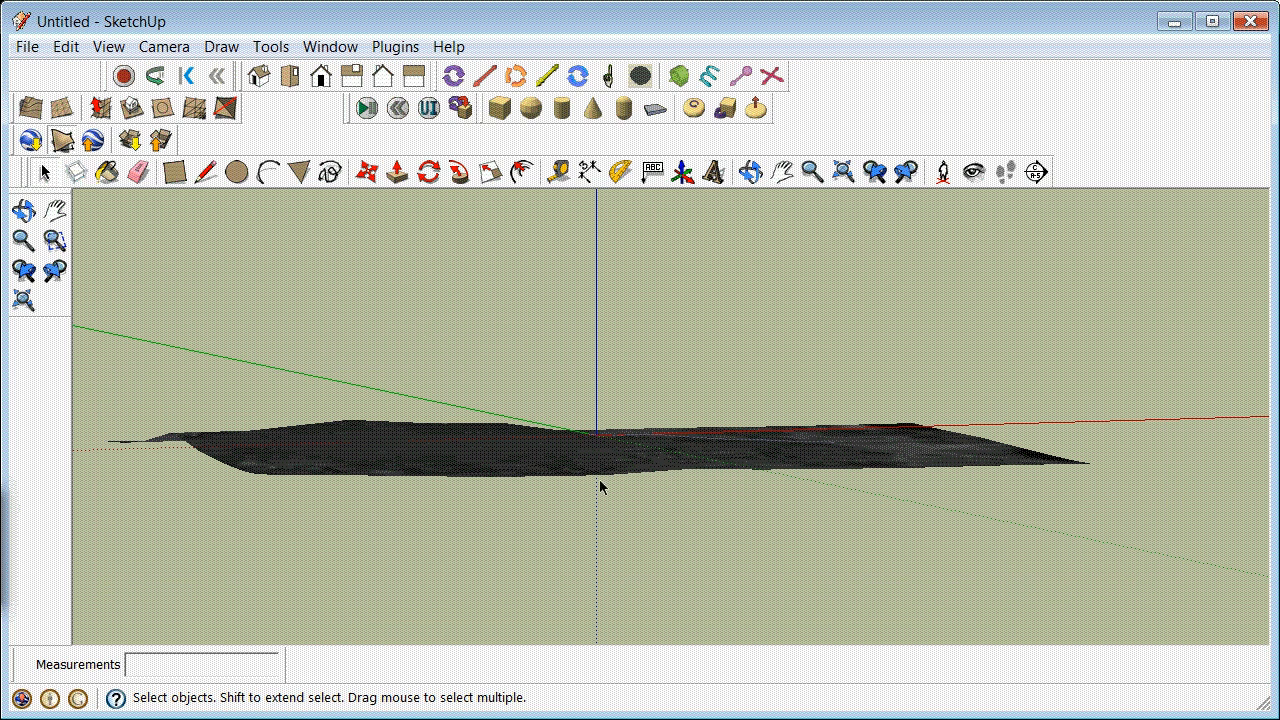
Step: Make Layer0 the current layer and hide the drapework and flatwork layers
click(335, 49)
click(405, 209)
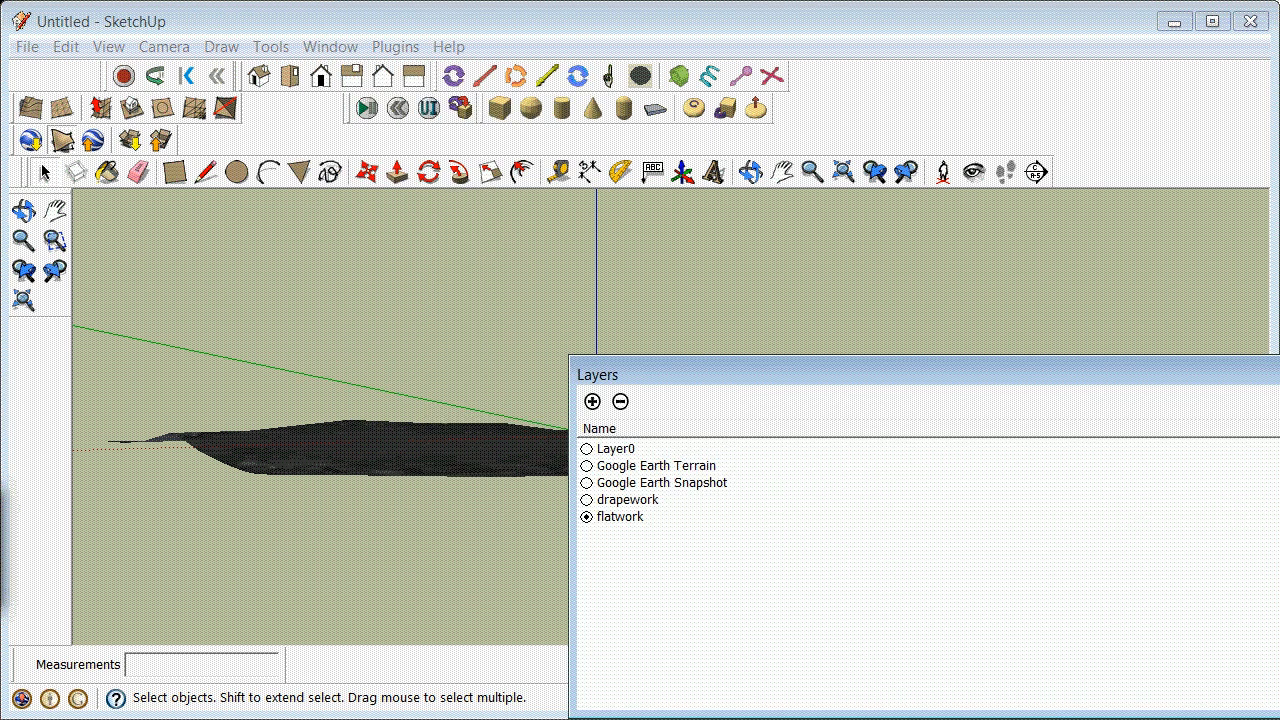
click(1278, 517)
click(951, 615)
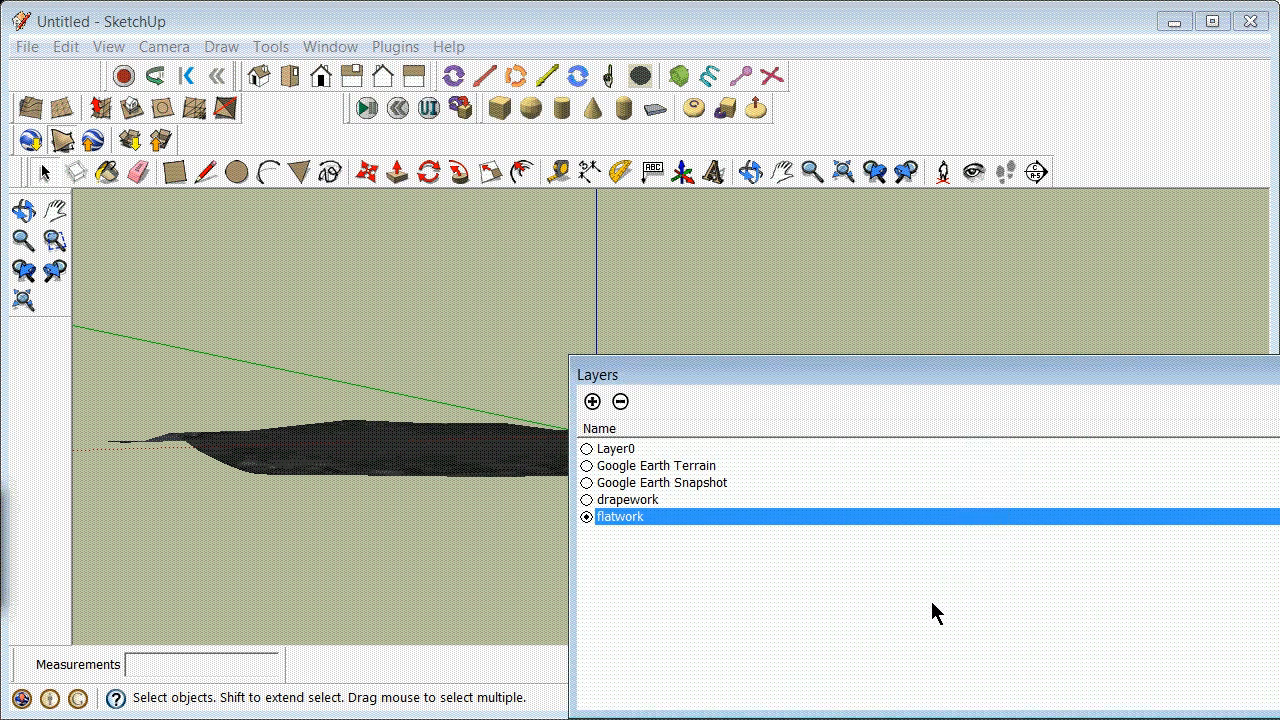
click(587, 449)
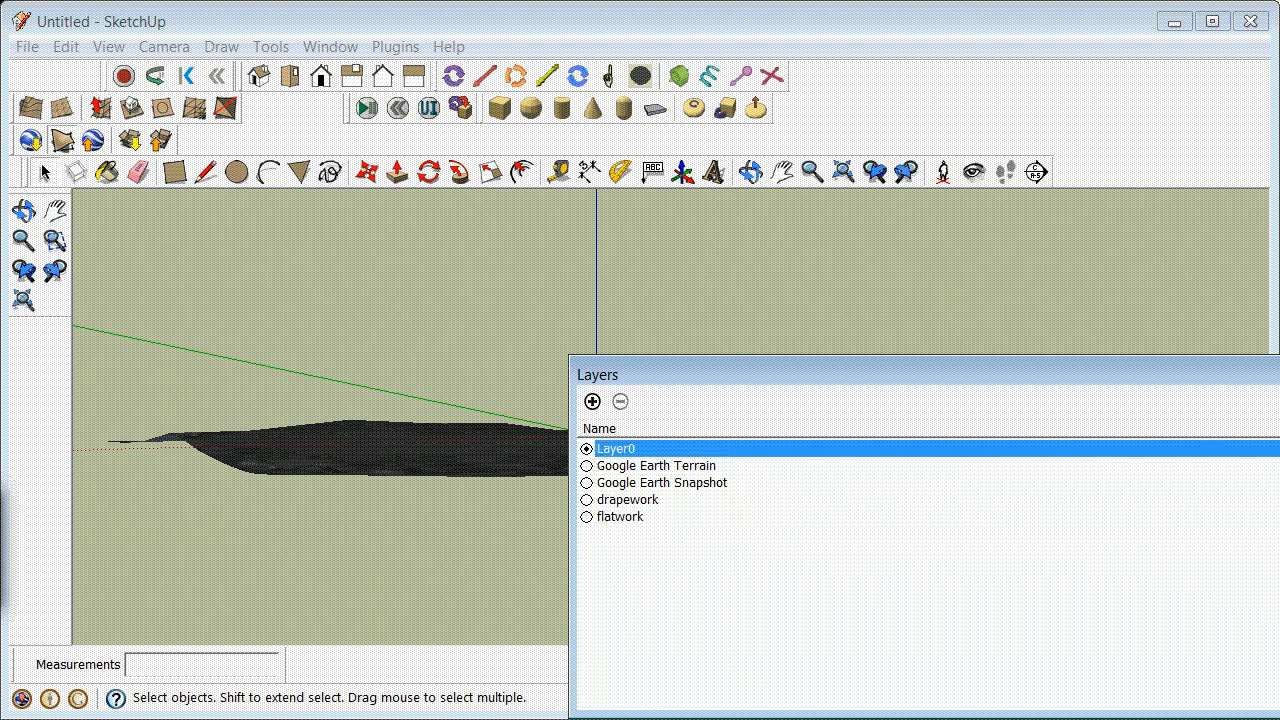
click(1278, 500)
click(1278, 517)
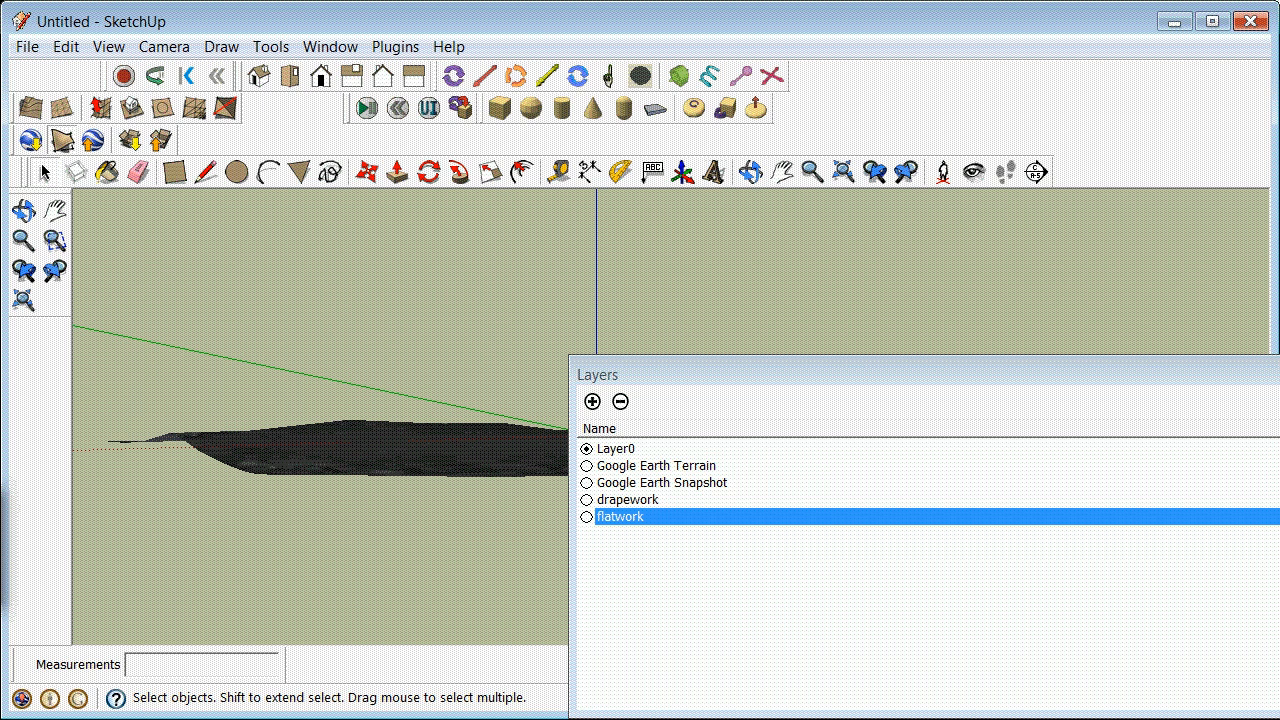
click(1279, 373)
Step: Undo the recent layer changes and the explosion of the terrain group at the origin
click(268, 476)
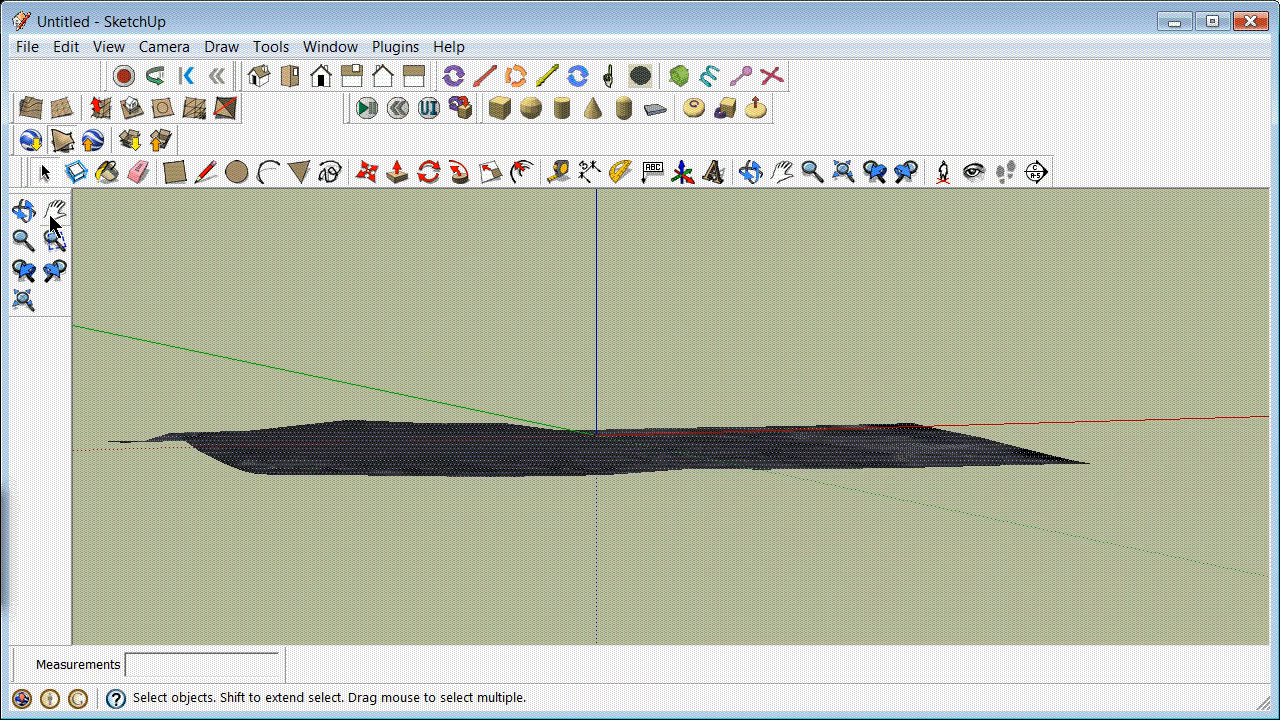
click(326, 342)
click(78, 43)
click(64, 56)
click(72, 68)
click(62, 52)
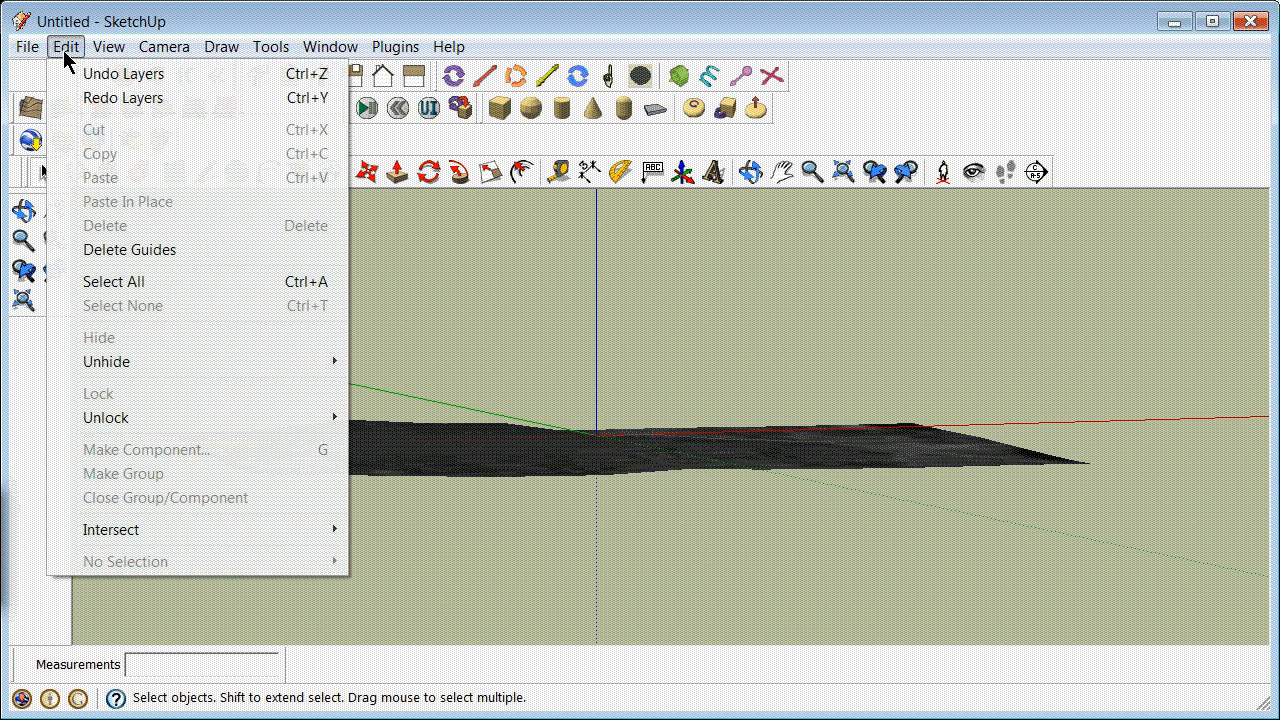
click(78, 76)
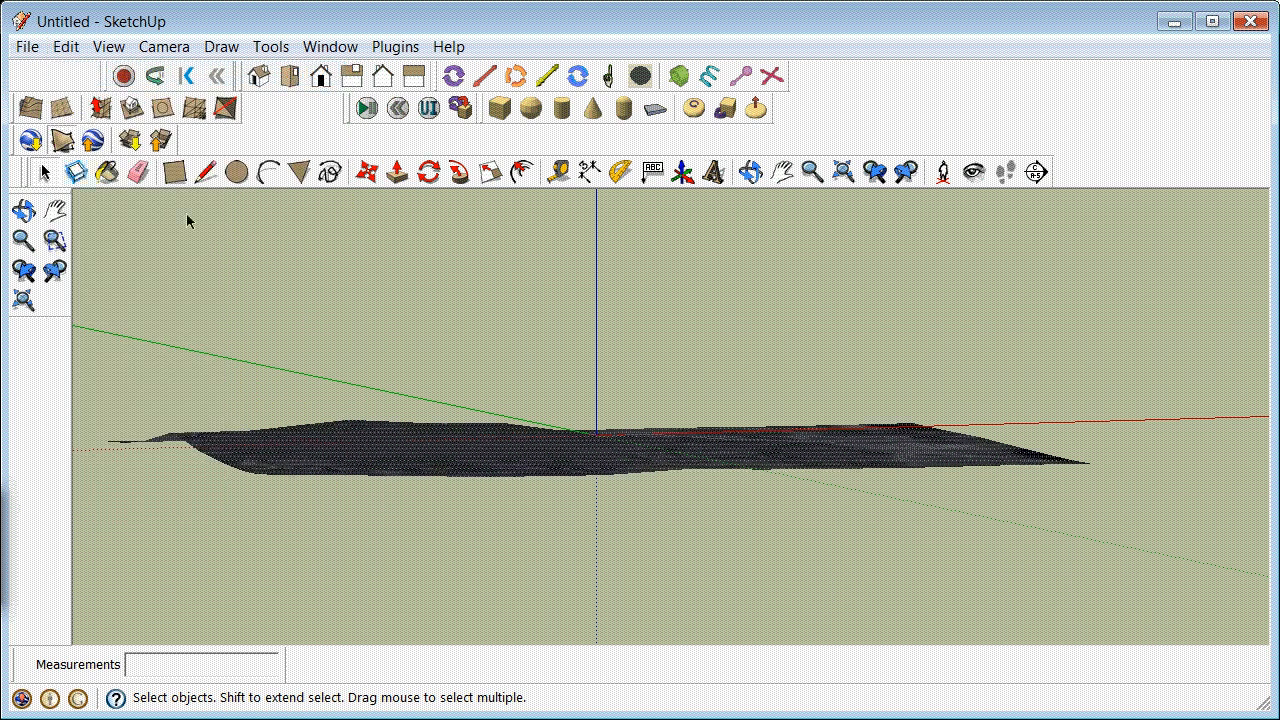
click(65, 46)
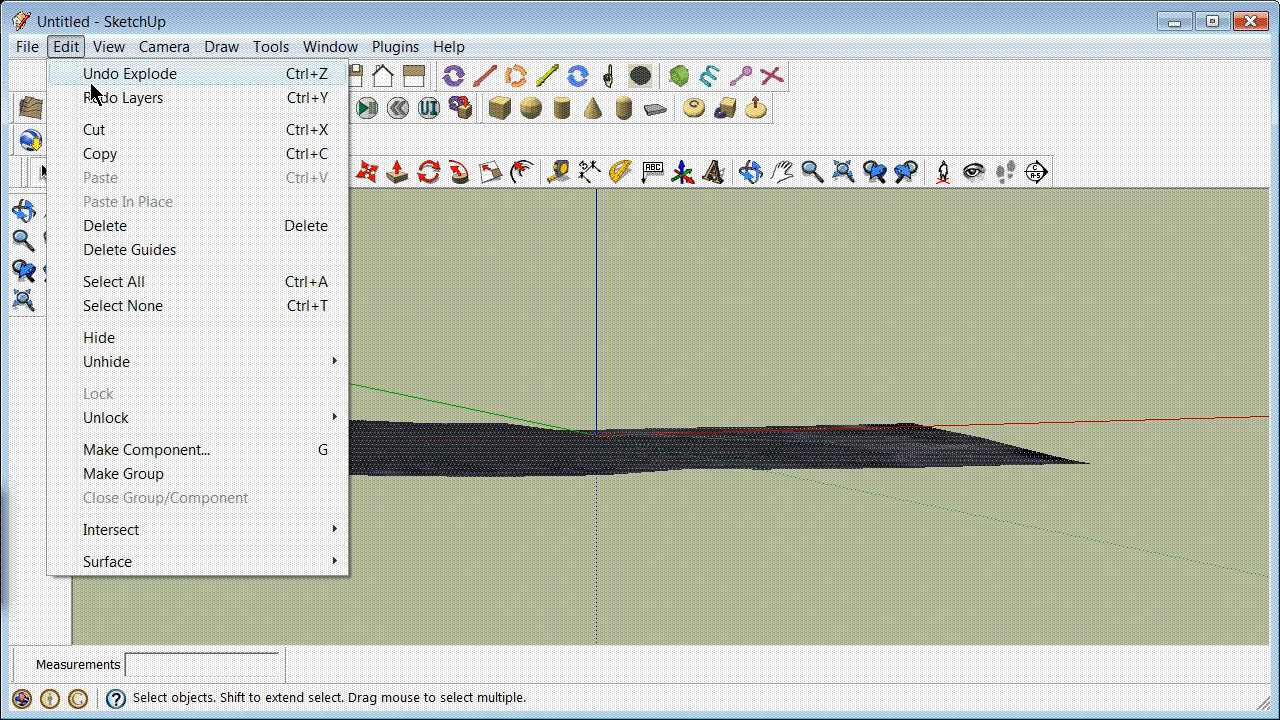
click(92, 80)
Step: Paint the terrain surface inside its group with the Translucent_Glass_Blue material and leave the group
click(355, 470)
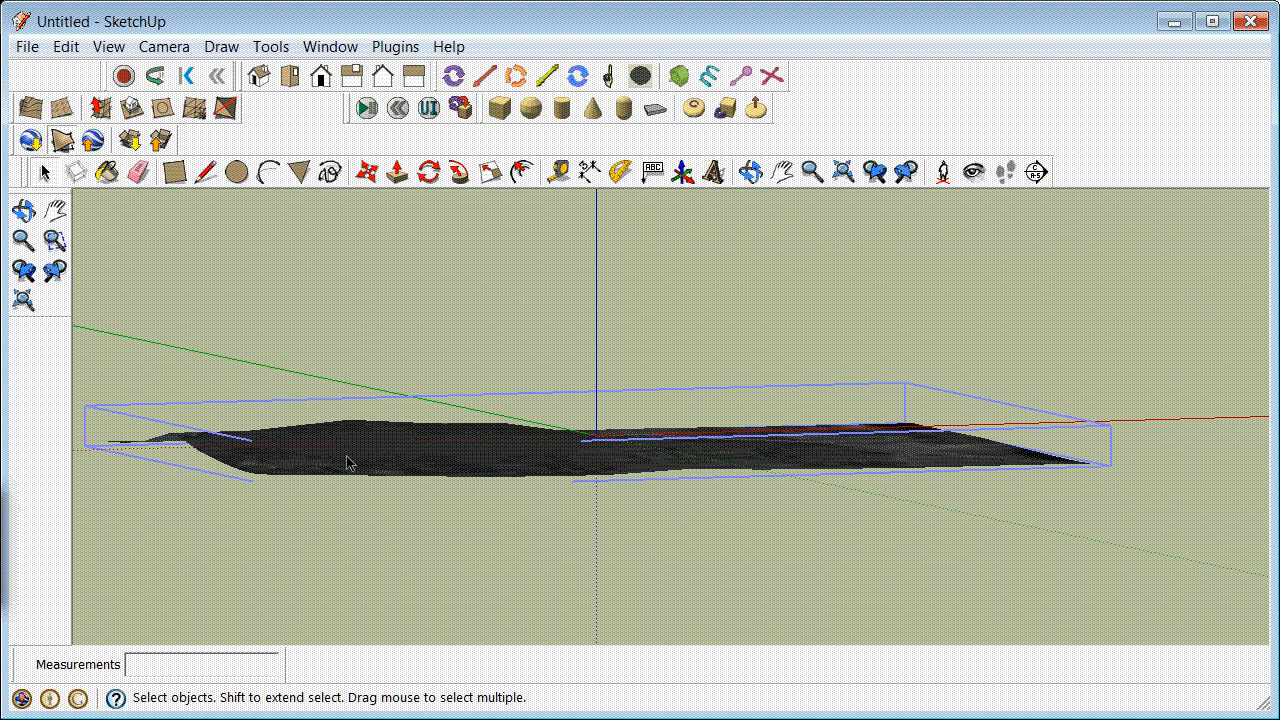
double_click(347, 457)
click(347, 457)
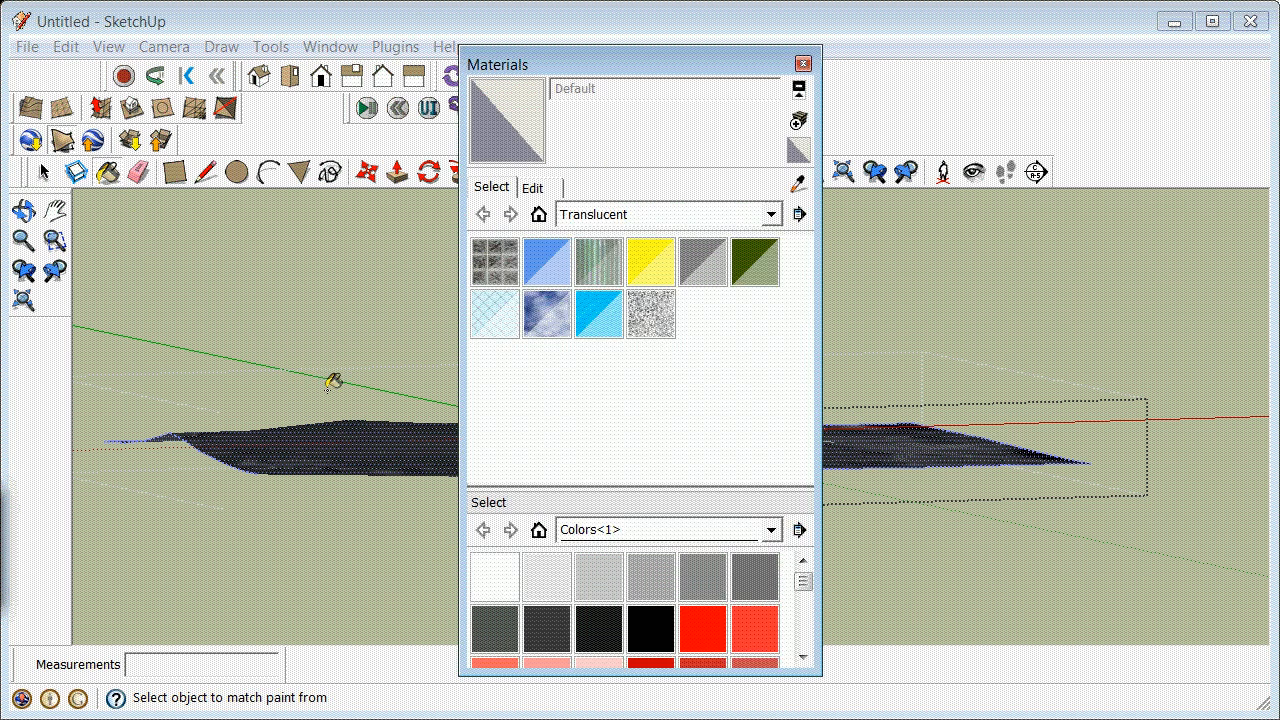
click(566, 290)
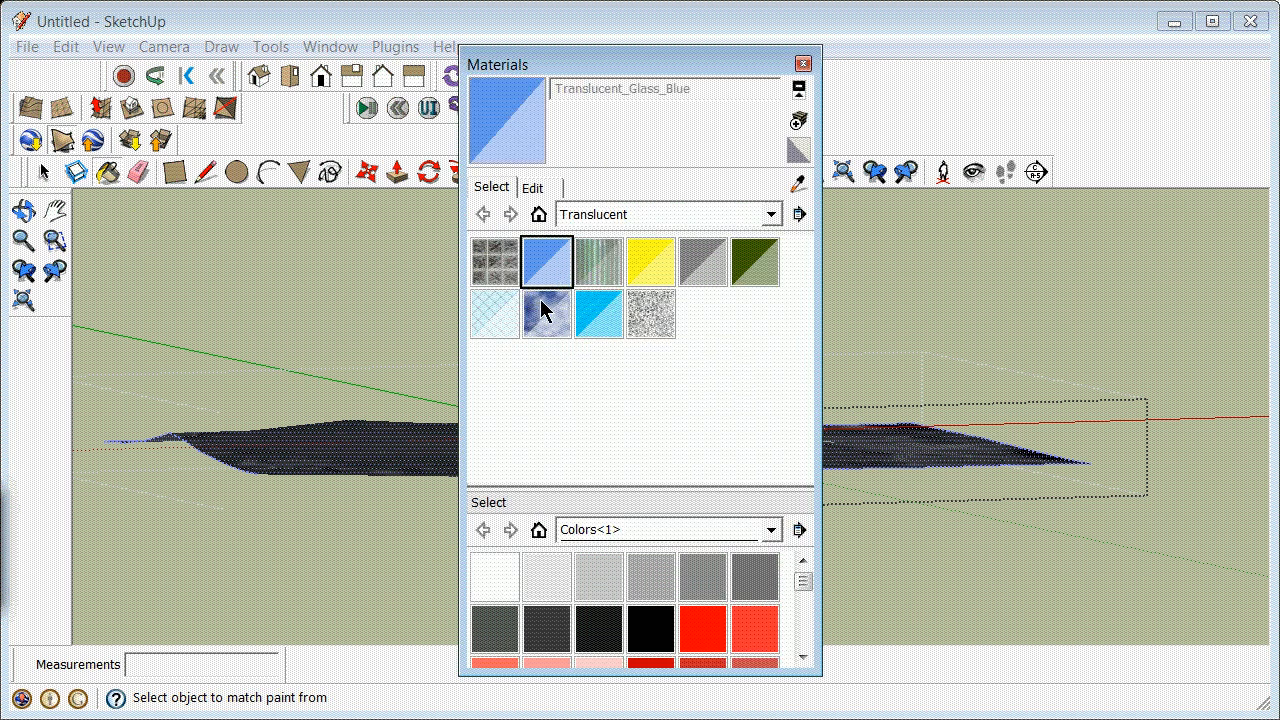
click(397, 434)
click(802, 62)
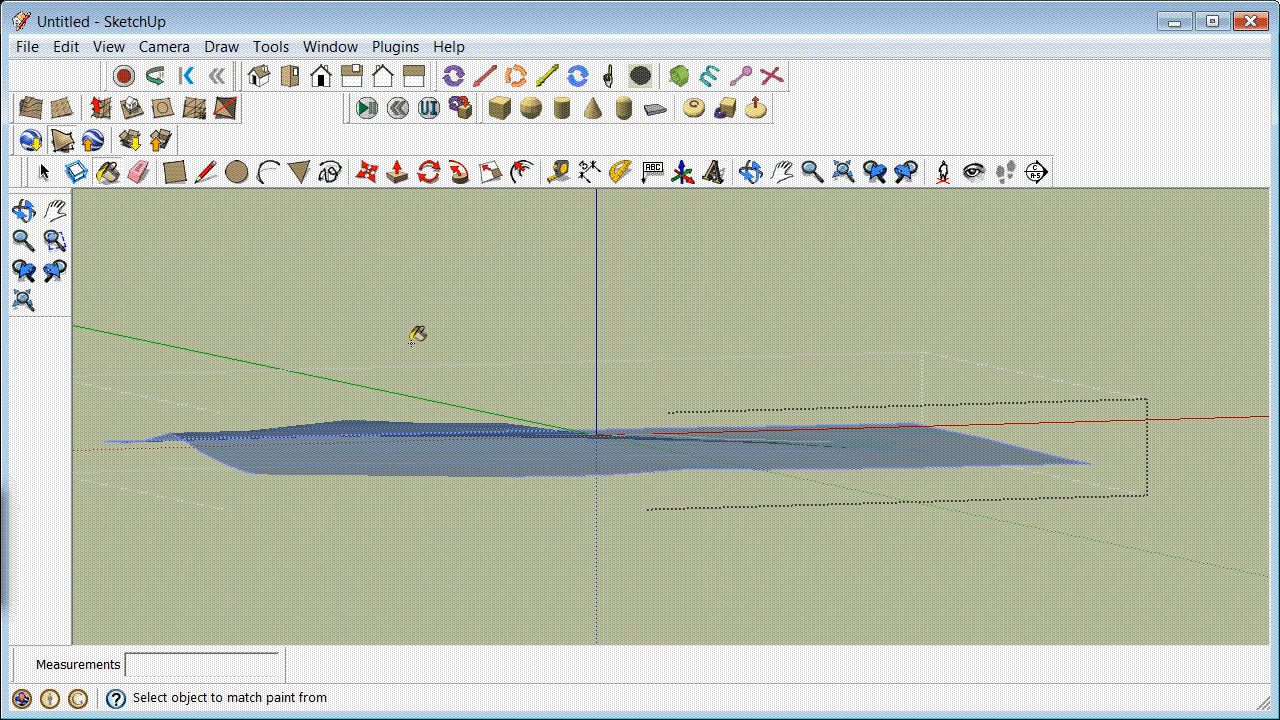
click(40, 172)
click(401, 271)
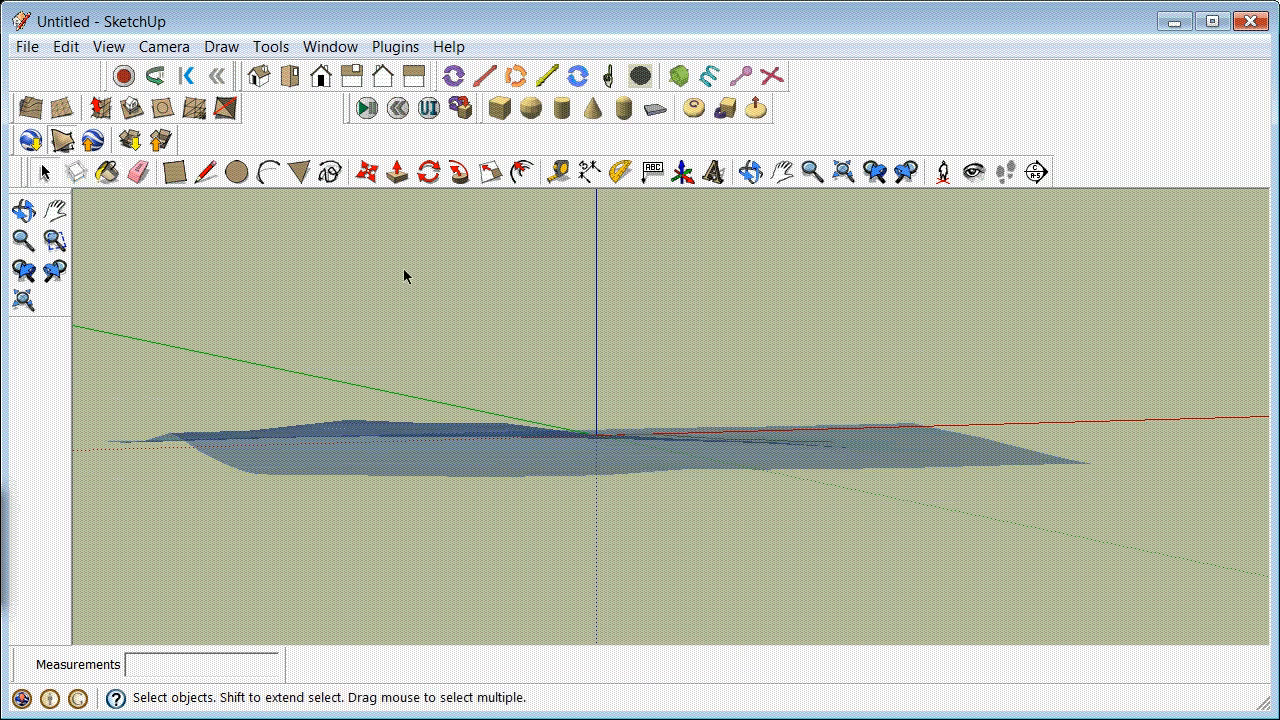
Step: Make drapework the current layer
click(338, 47)
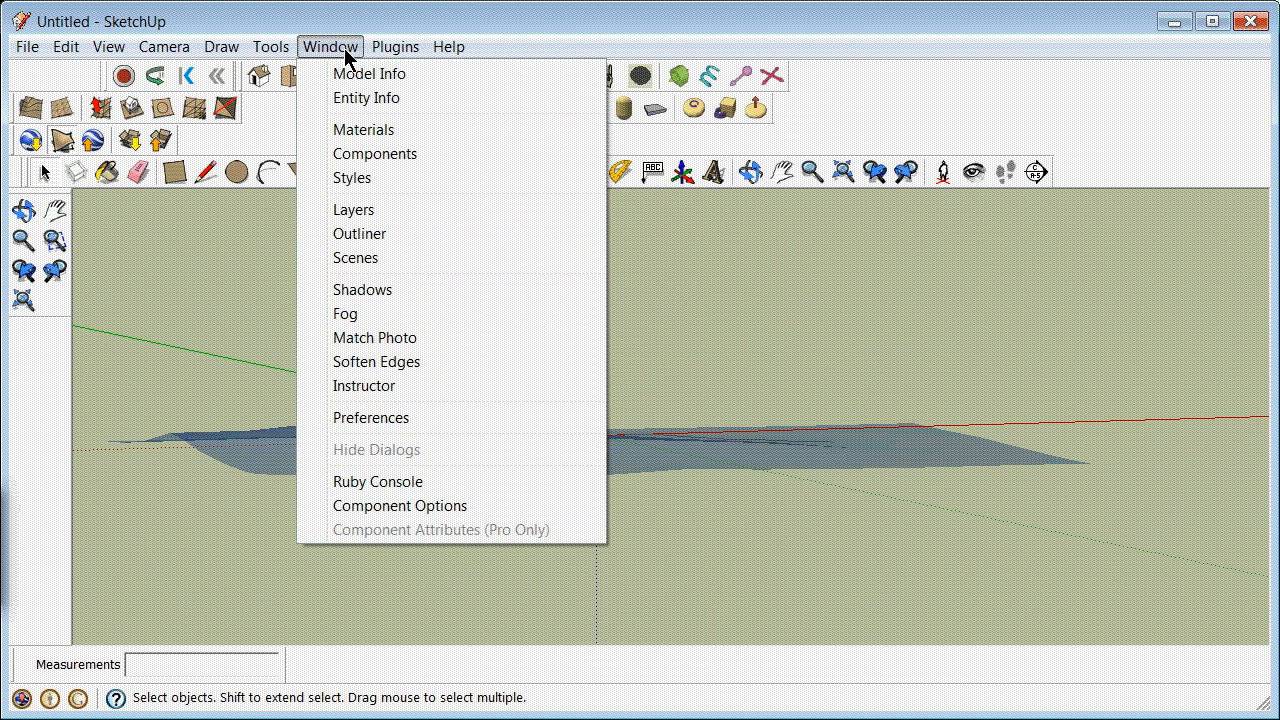
click(394, 212)
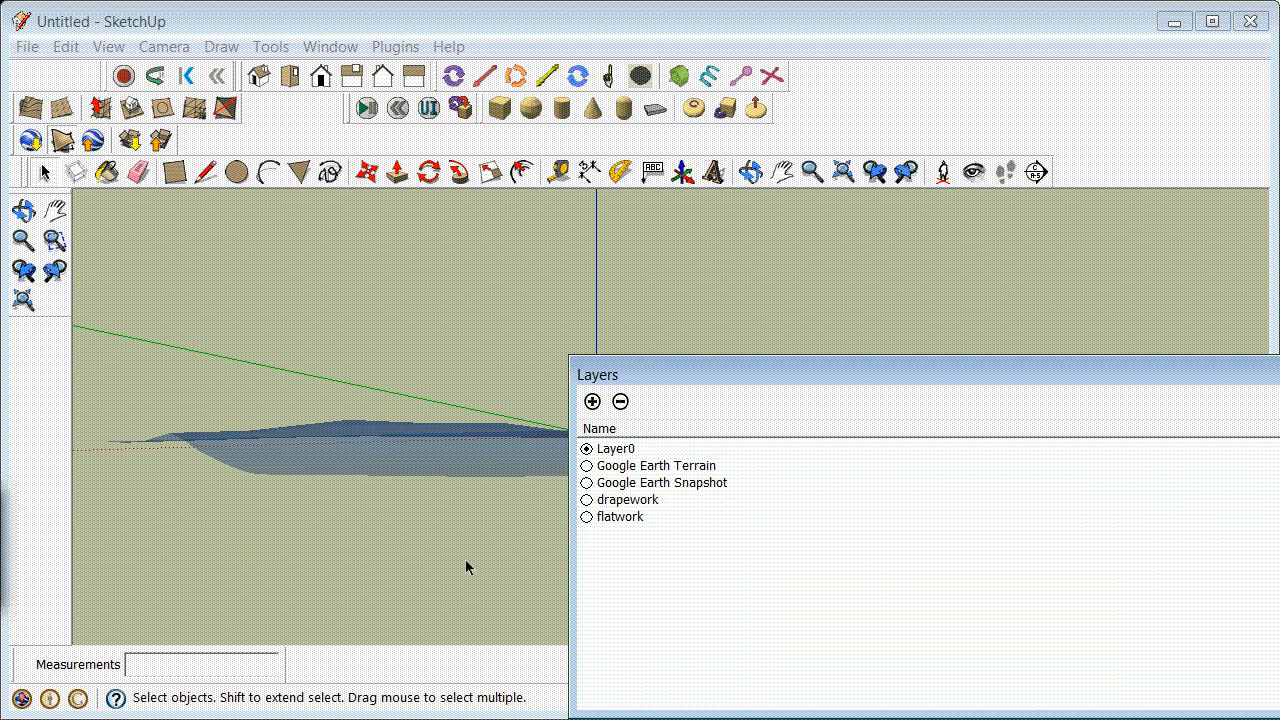
click(587, 499)
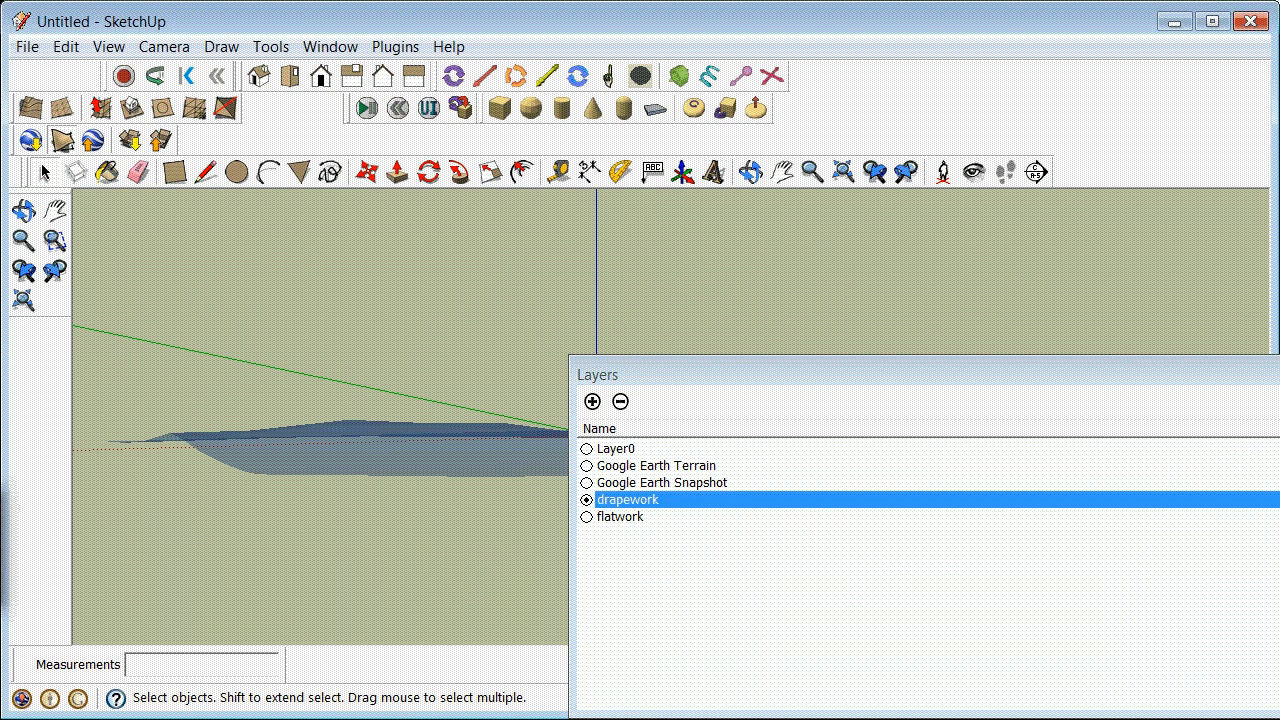
click(1279, 368)
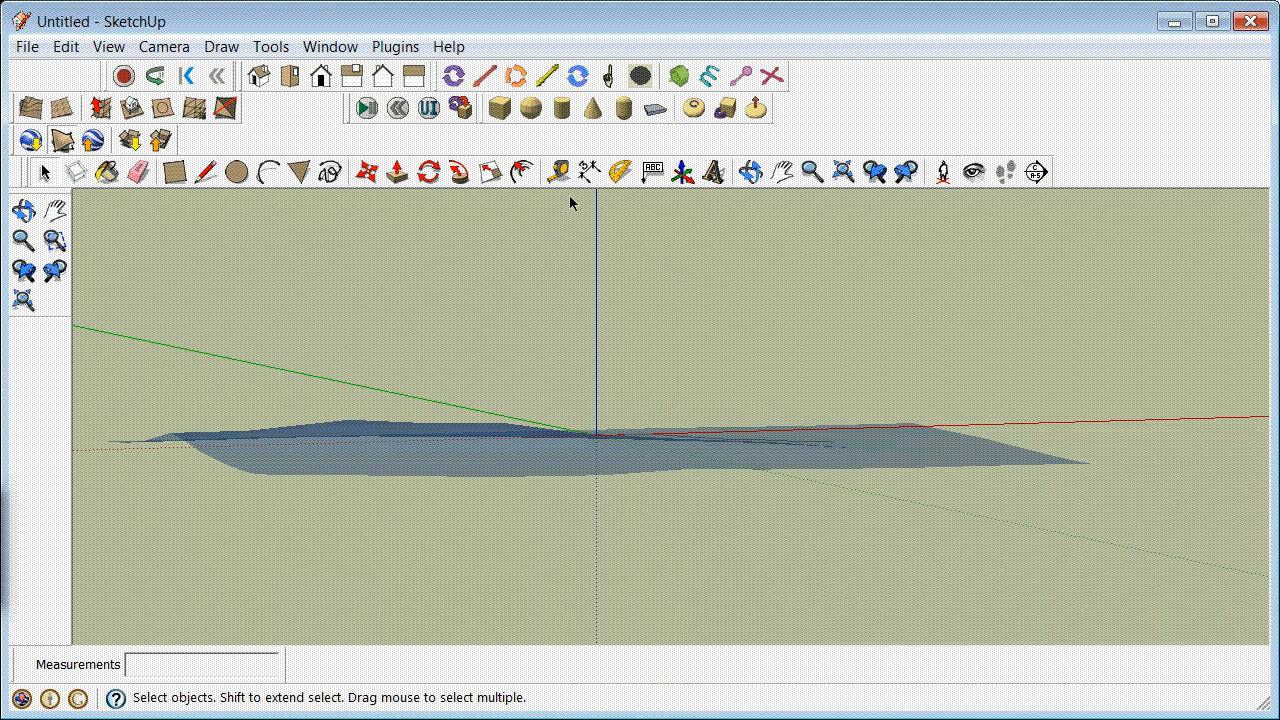
Step: Select the traced road lines seen through the translucent terrain and drape them onto the terrain group
click(748, 171)
drag(600, 310, 609, 359)
drag(523, 417, 572, 434)
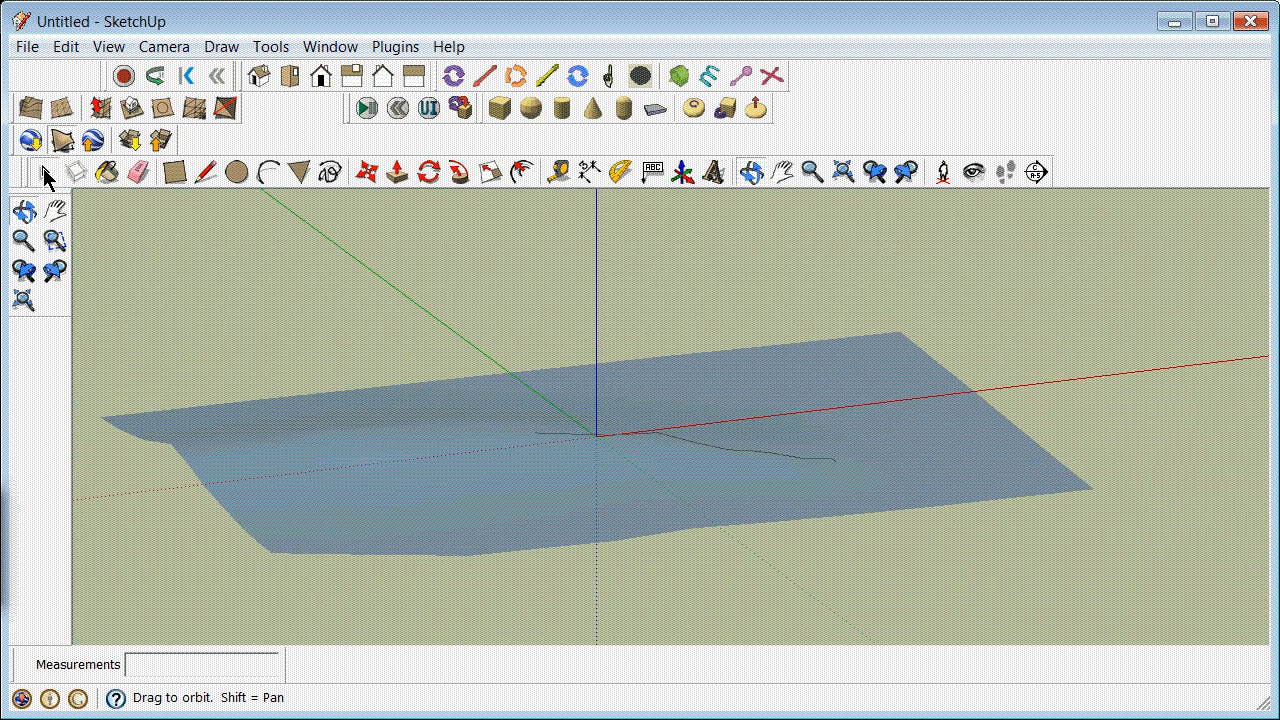
click(44, 172)
drag(486, 430, 871, 491)
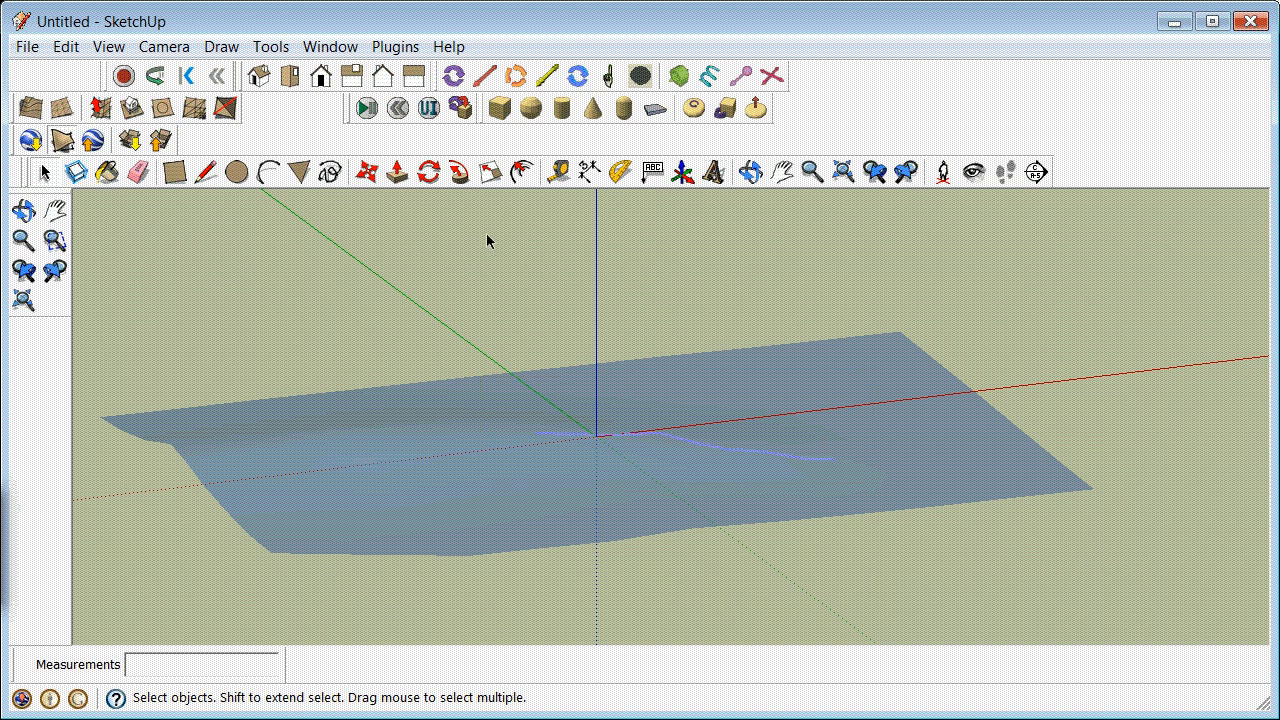
click(348, 49)
click(394, 208)
click(162, 108)
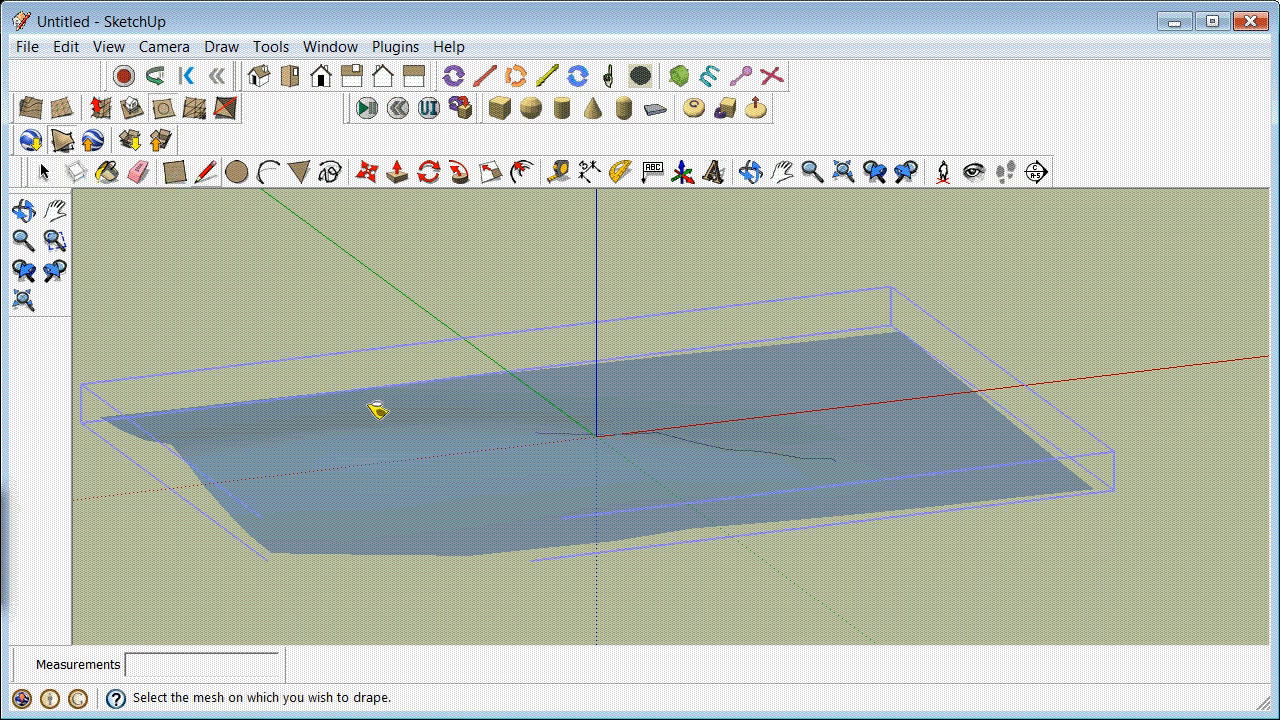
click(506, 495)
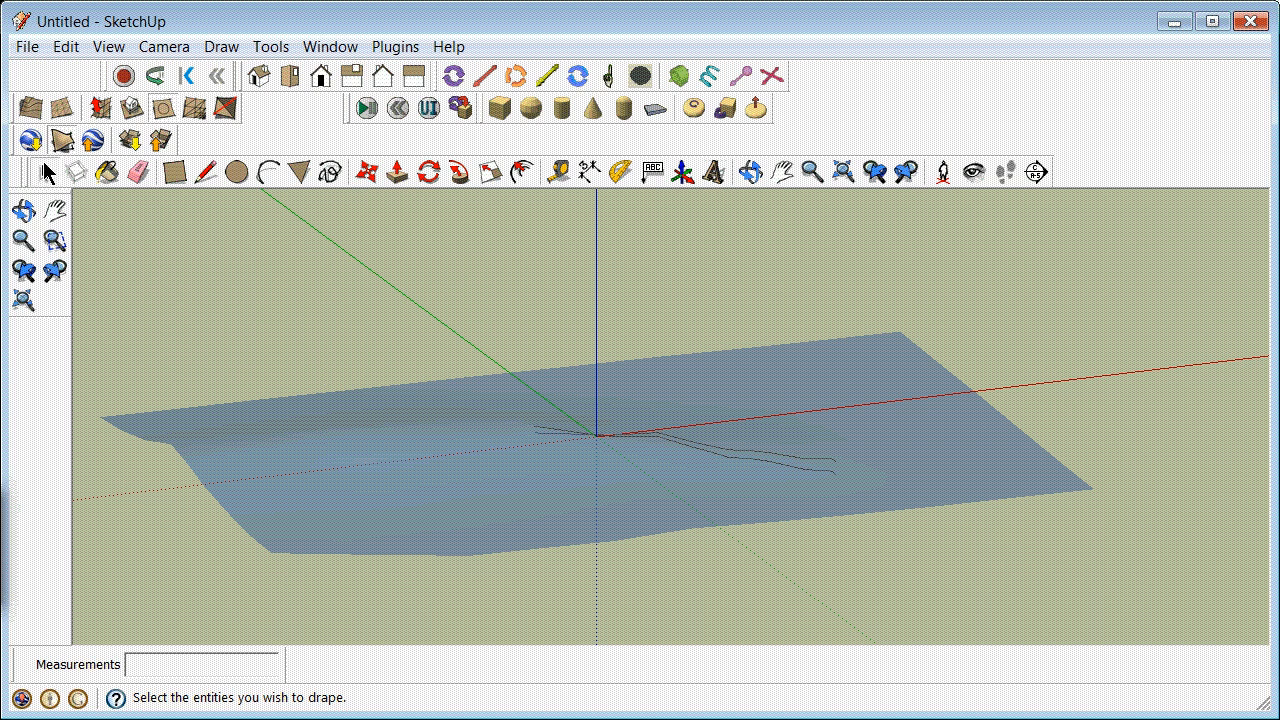
click(43, 166)
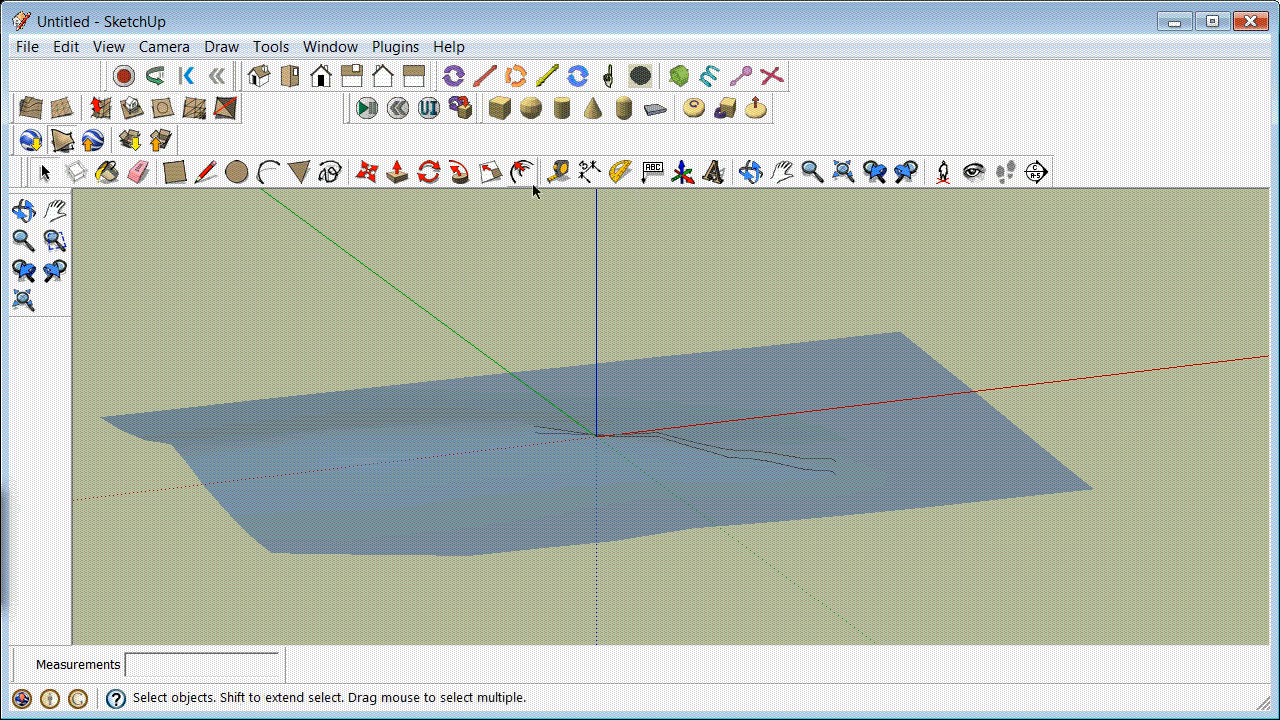
Step: Make Layer0 the current layer and hide the drapework and flatwork layers, keeping the layer list open
click(751, 172)
drag(646, 295, 685, 465)
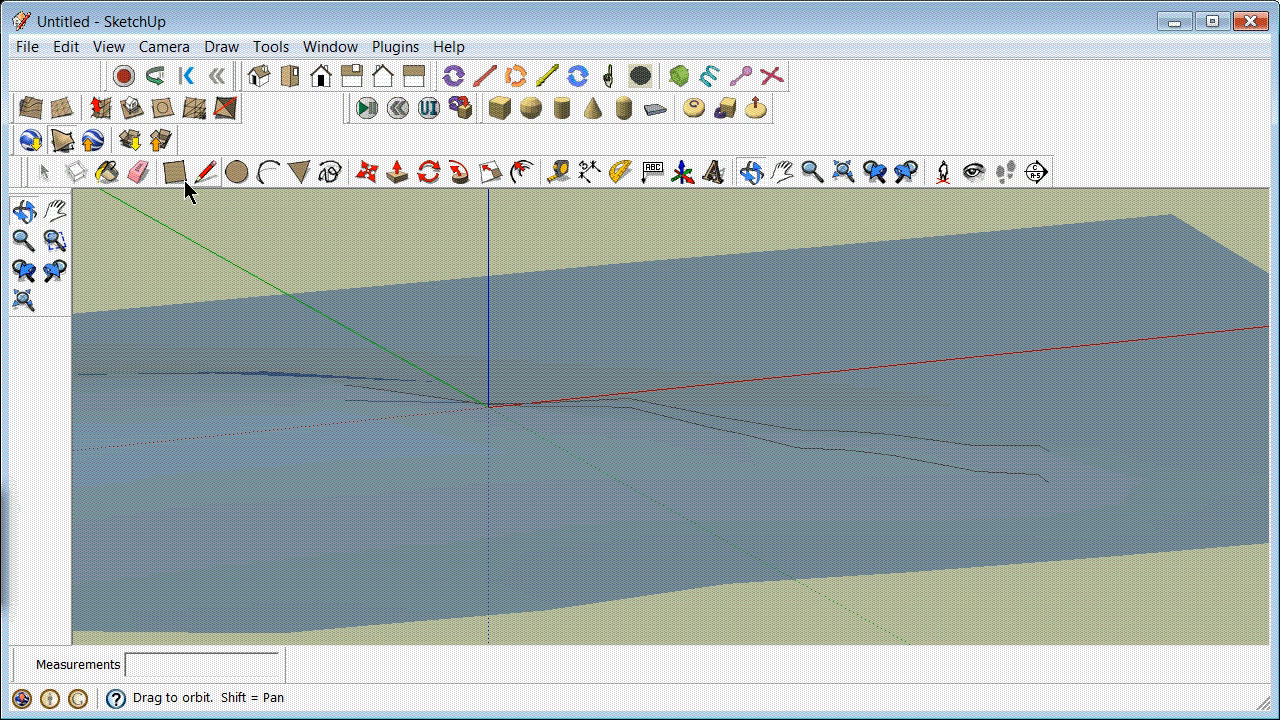
click(326, 50)
click(371, 212)
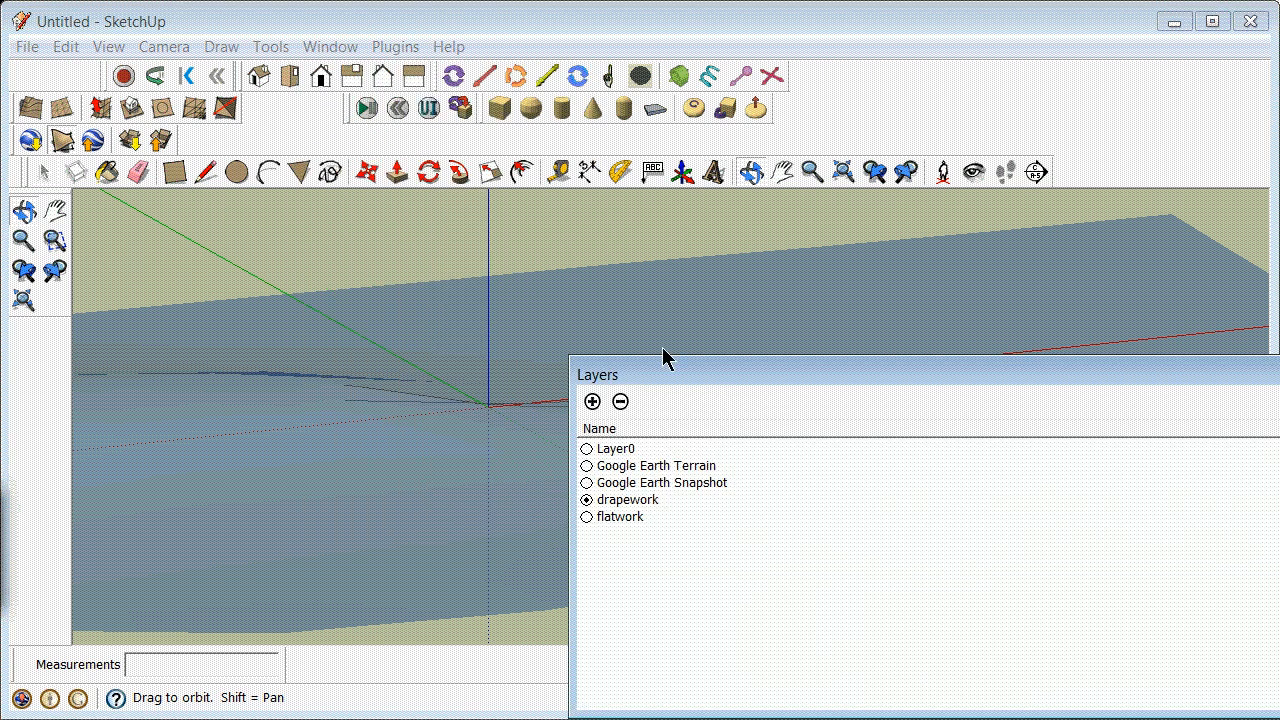
click(587, 449)
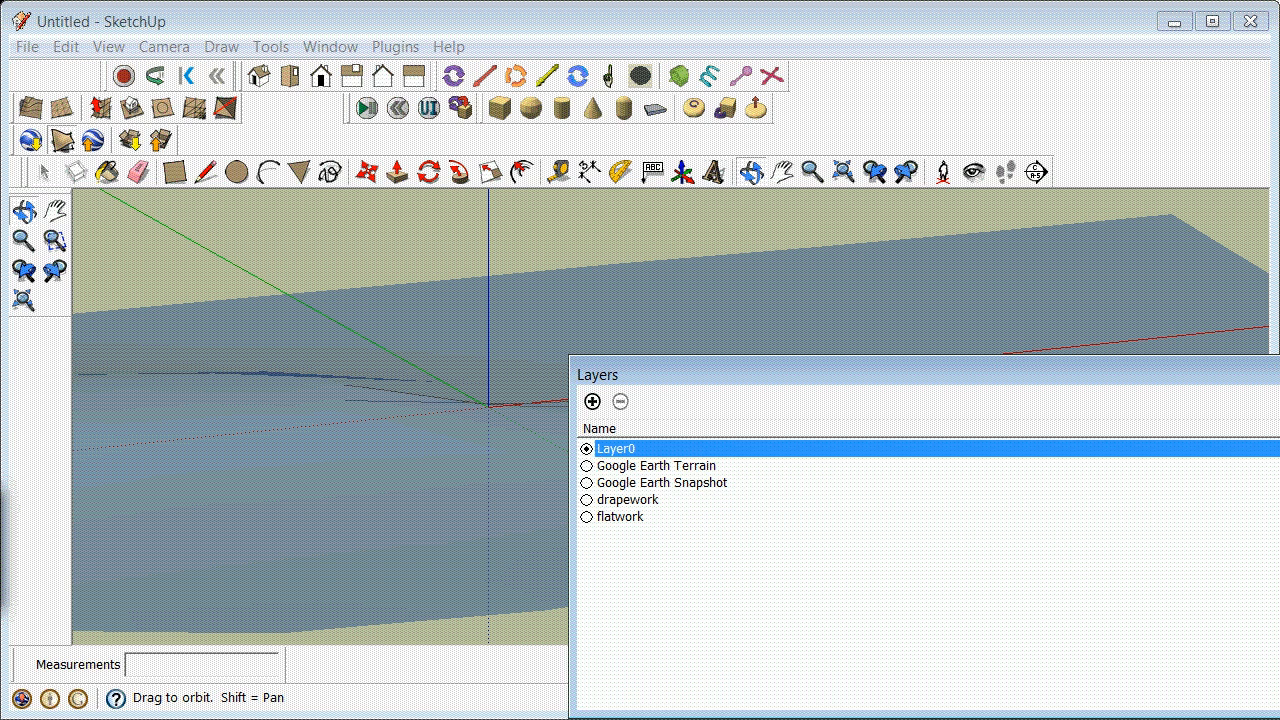
click(640, 499)
drag(543, 246, 450, 315)
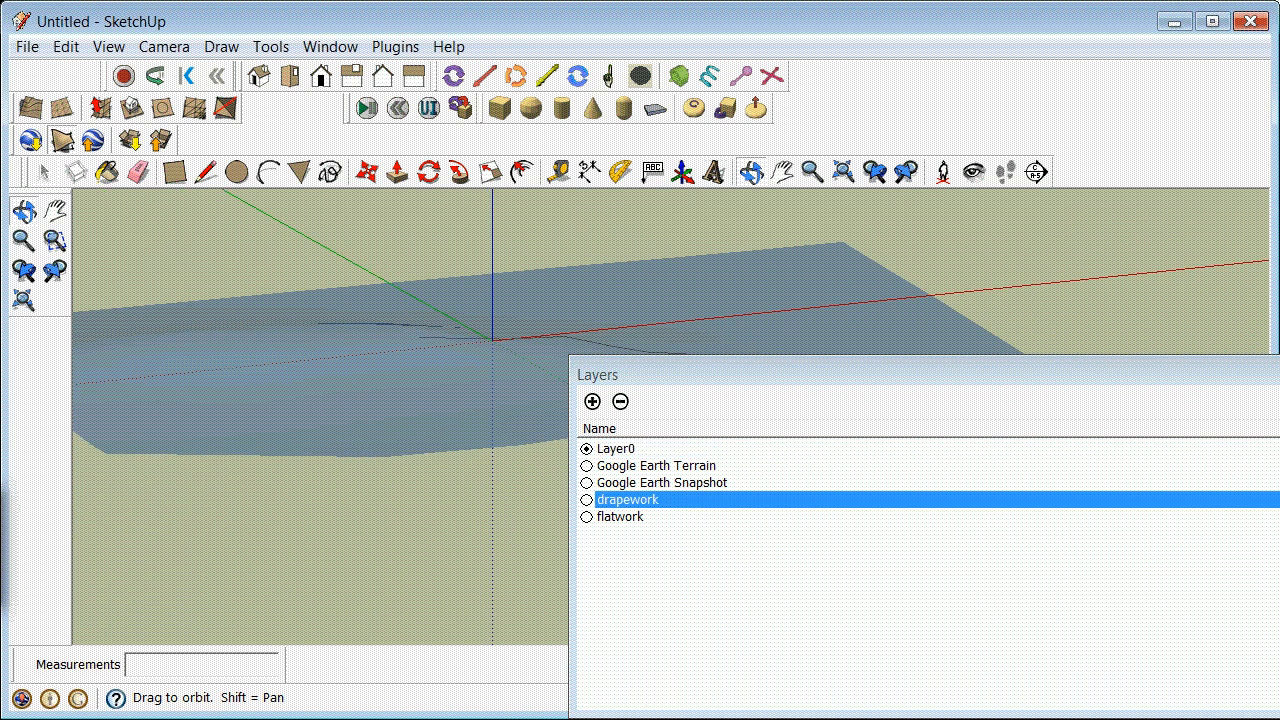
click(1256, 516)
Step: Explode the blue translucent terrain group at the model origin, leaving the textured copy below grouped
drag(471, 263, 119, 204)
click(43, 172)
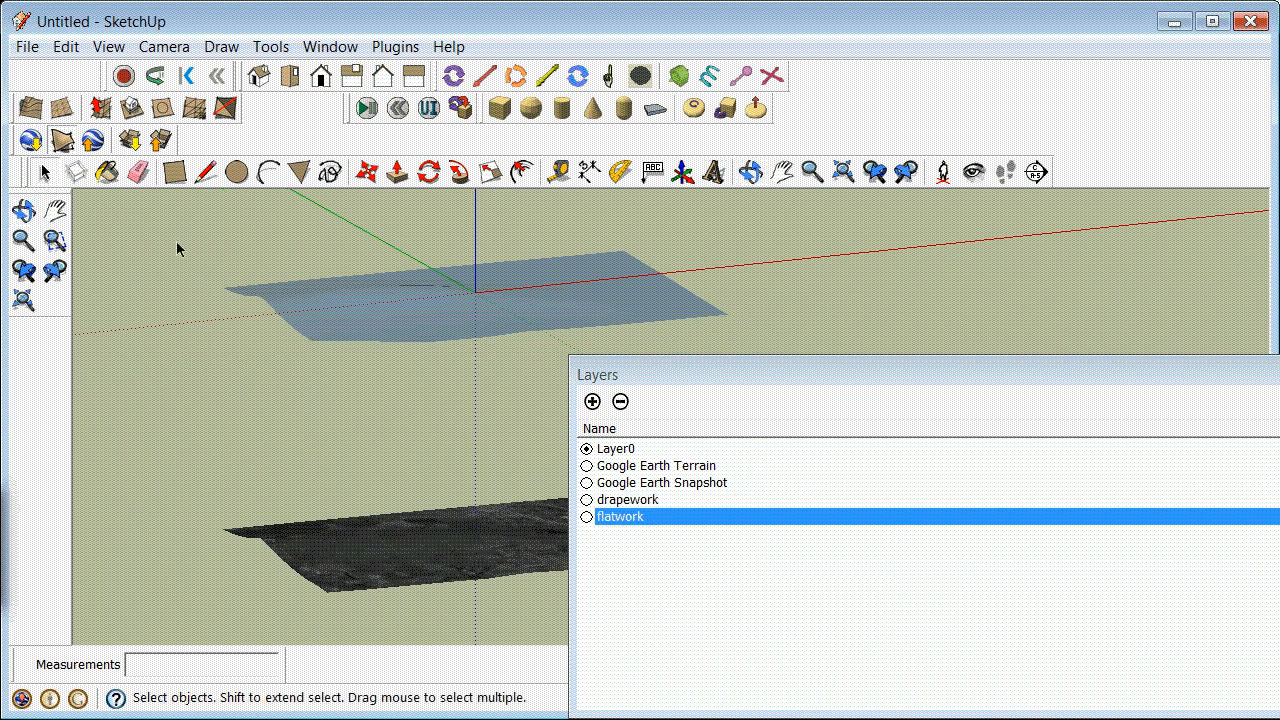
drag(210, 234, 763, 358)
click(537, 307)
right_click(534, 303)
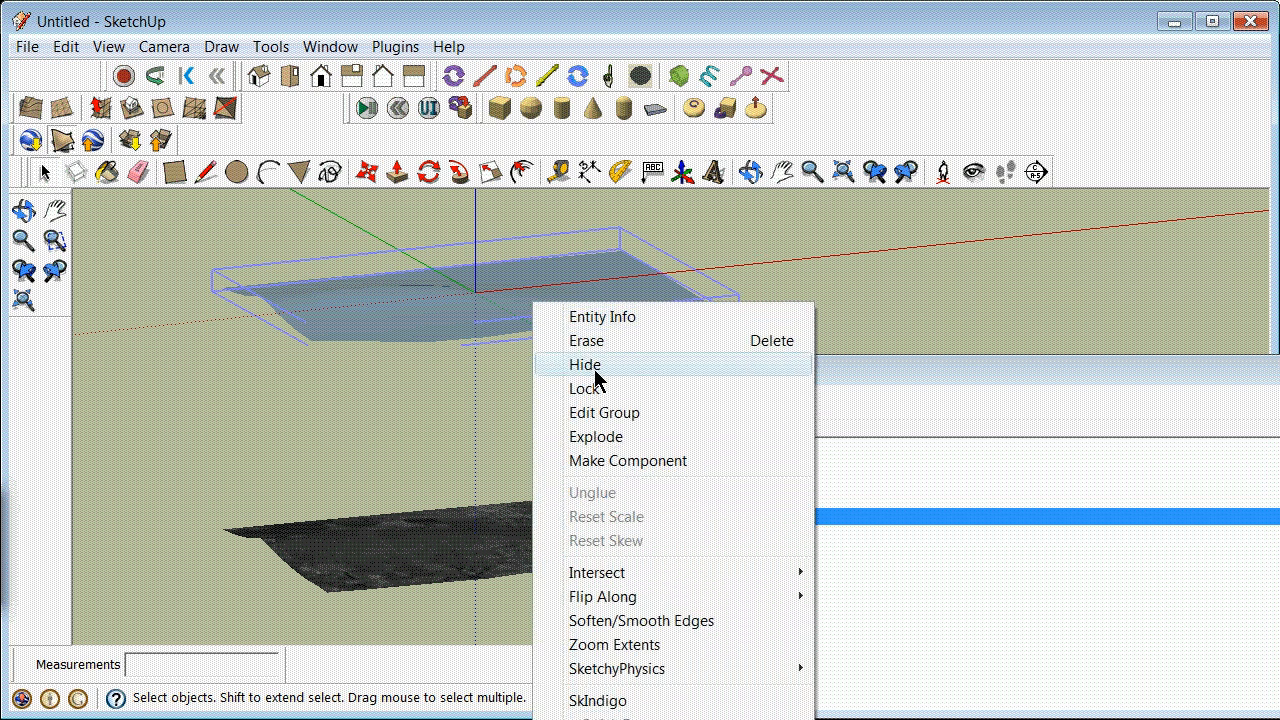
click(296, 245)
click(400, 325)
right_click(400, 325)
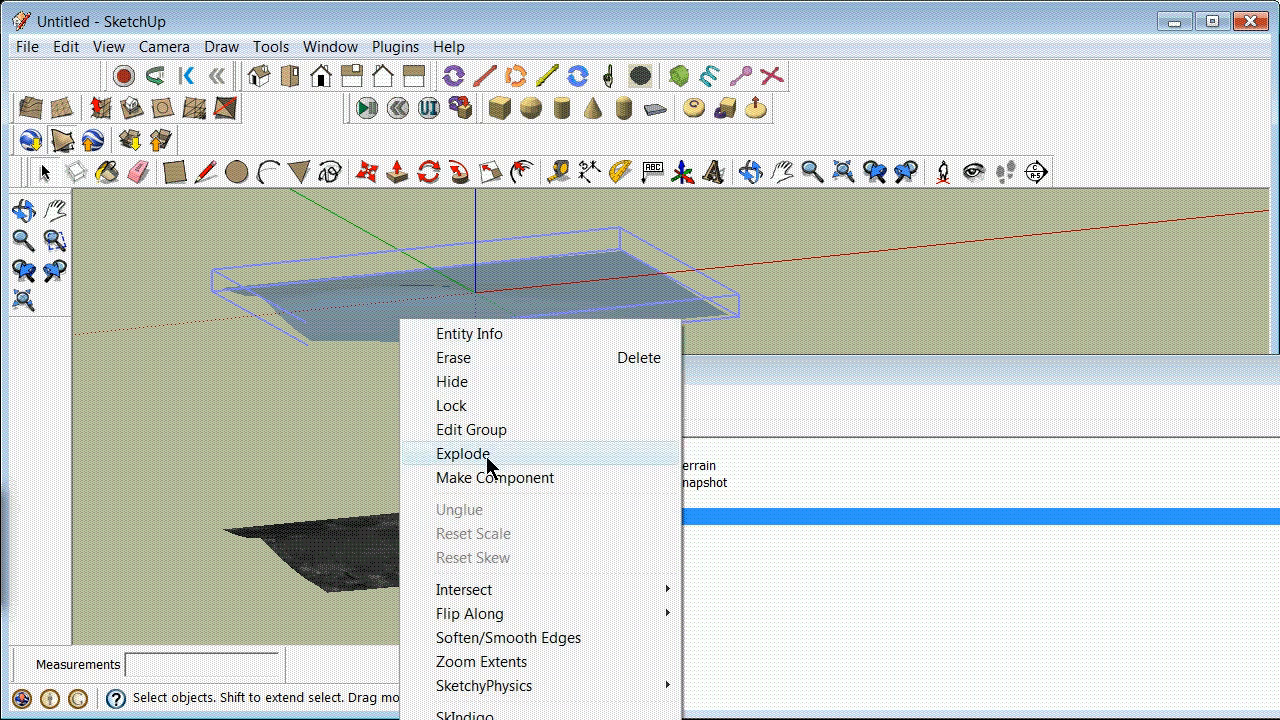
click(488, 452)
click(255, 263)
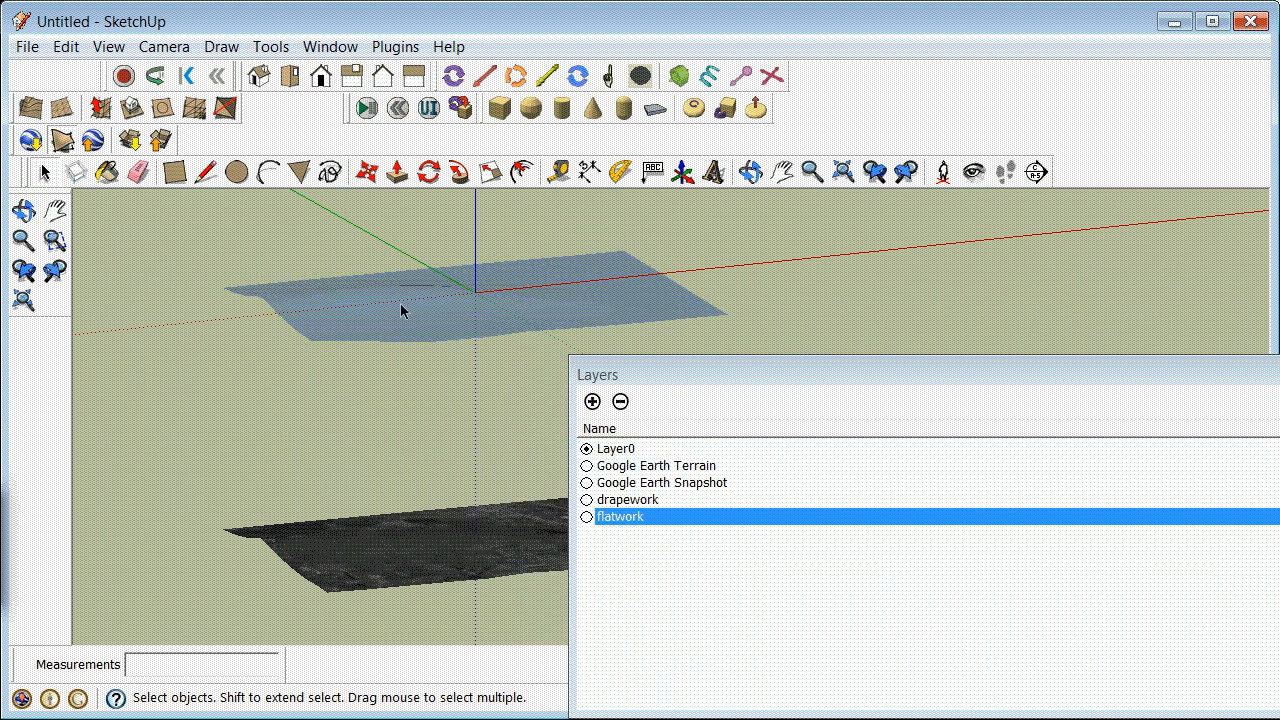
Step: Select the exploded translucent terrain surface at the model origin and erase it, leaving the textured terrain copy below
scroll(409, 294, up, 4)
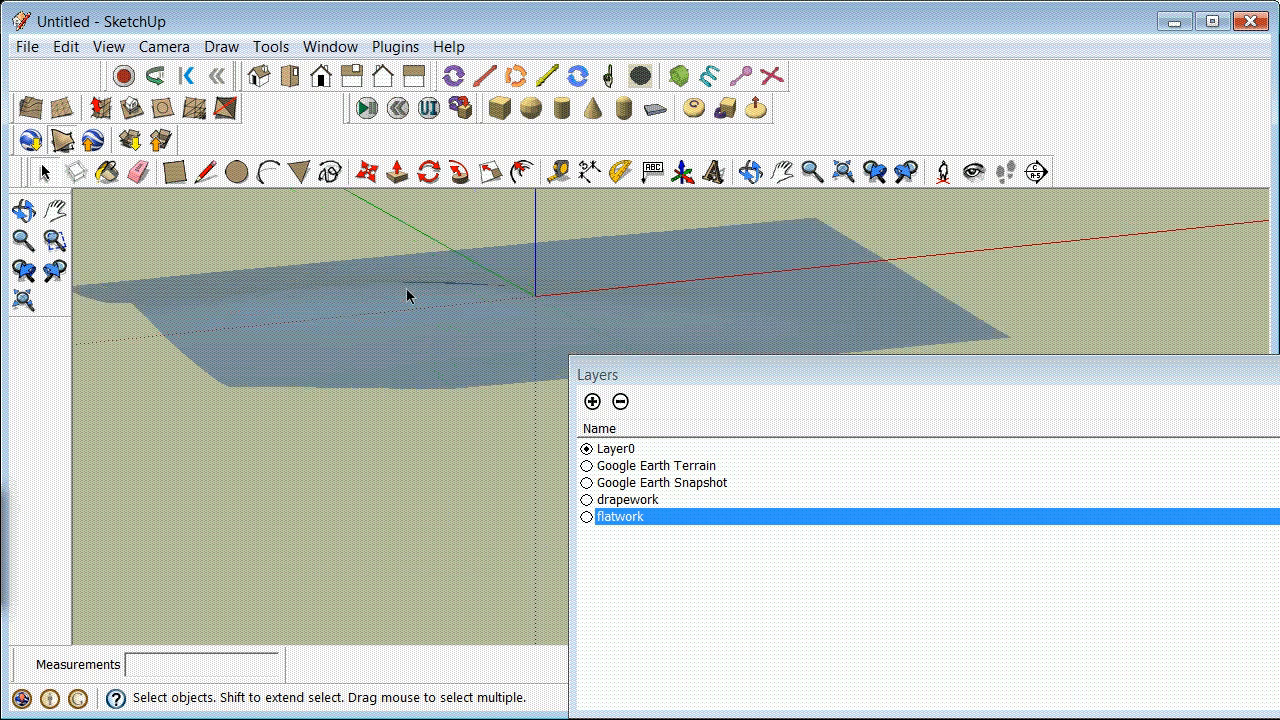
scroll(531, 317, down, 2)
scroll(530, 317, down, 1)
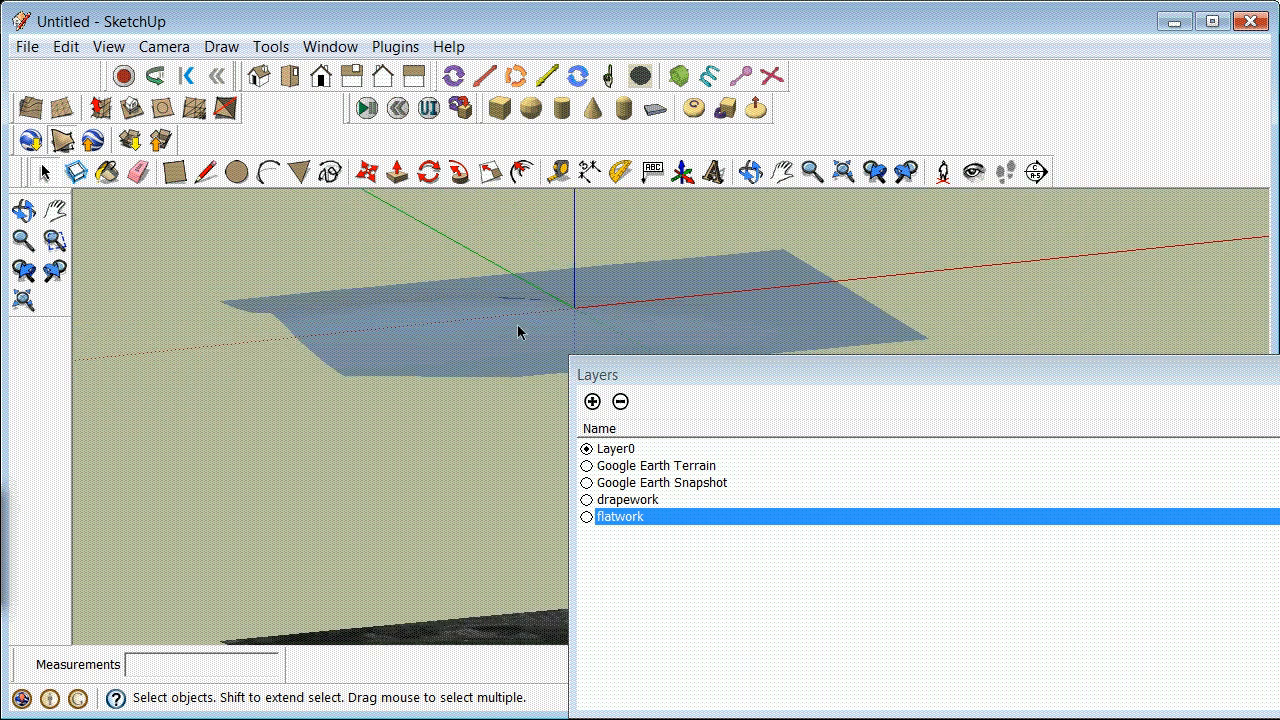
scroll(245, 224, down, 3)
drag(217, 227, 633, 332)
drag(195, 246, 744, 356)
click(511, 294)
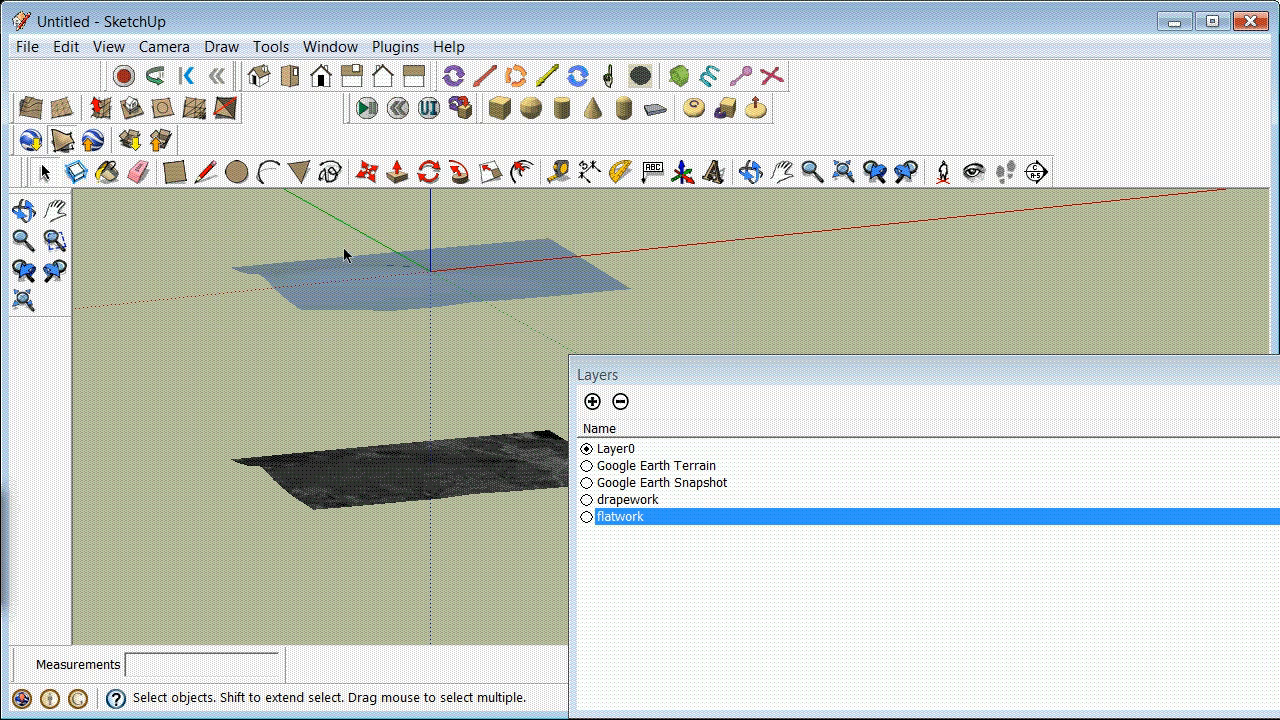
right_click(399, 300)
click(446, 337)
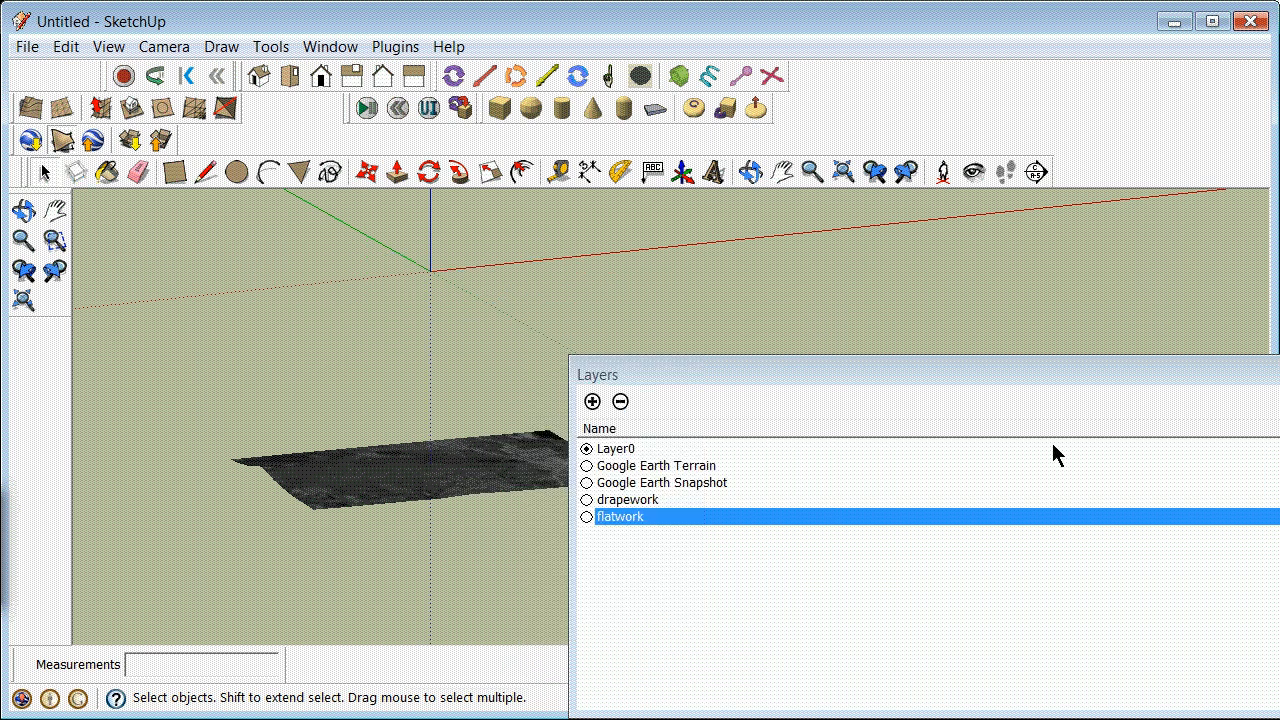
Step: Turn on the drapework layer's visibility and close the layer list to inspect the draped road line by itself
click(1080, 499)
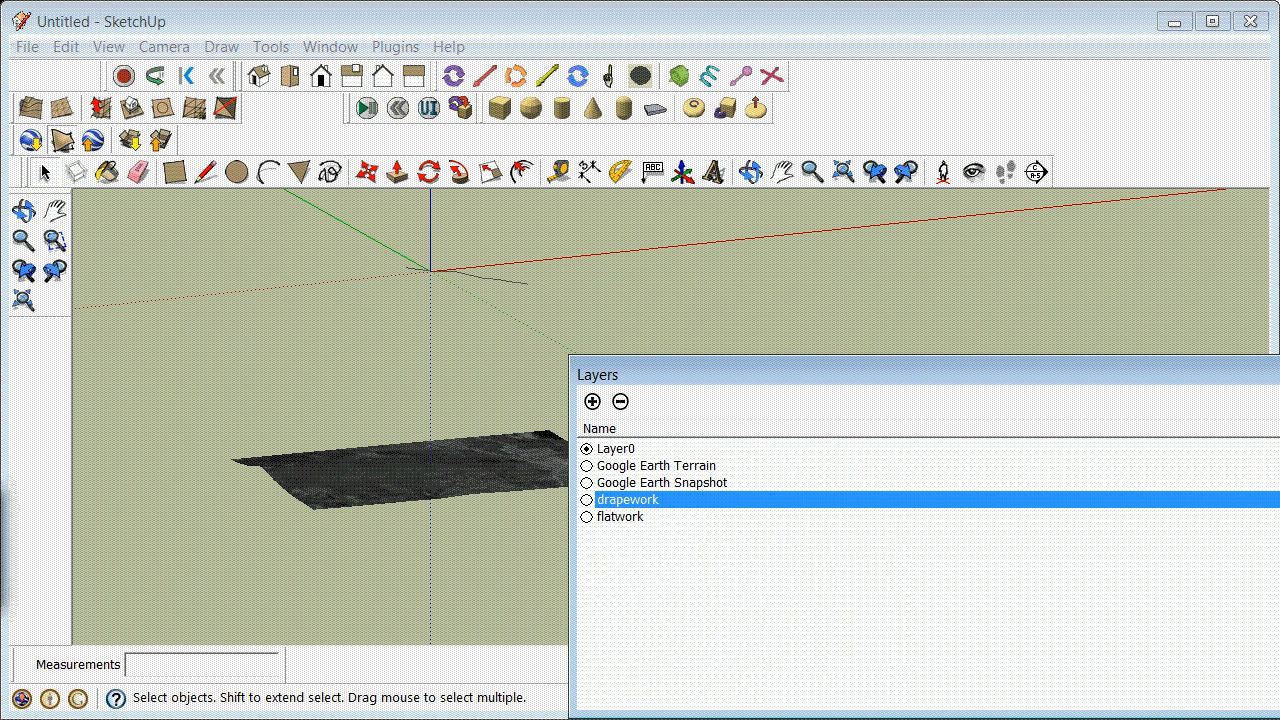
click(1279, 373)
scroll(452, 266, up, 15)
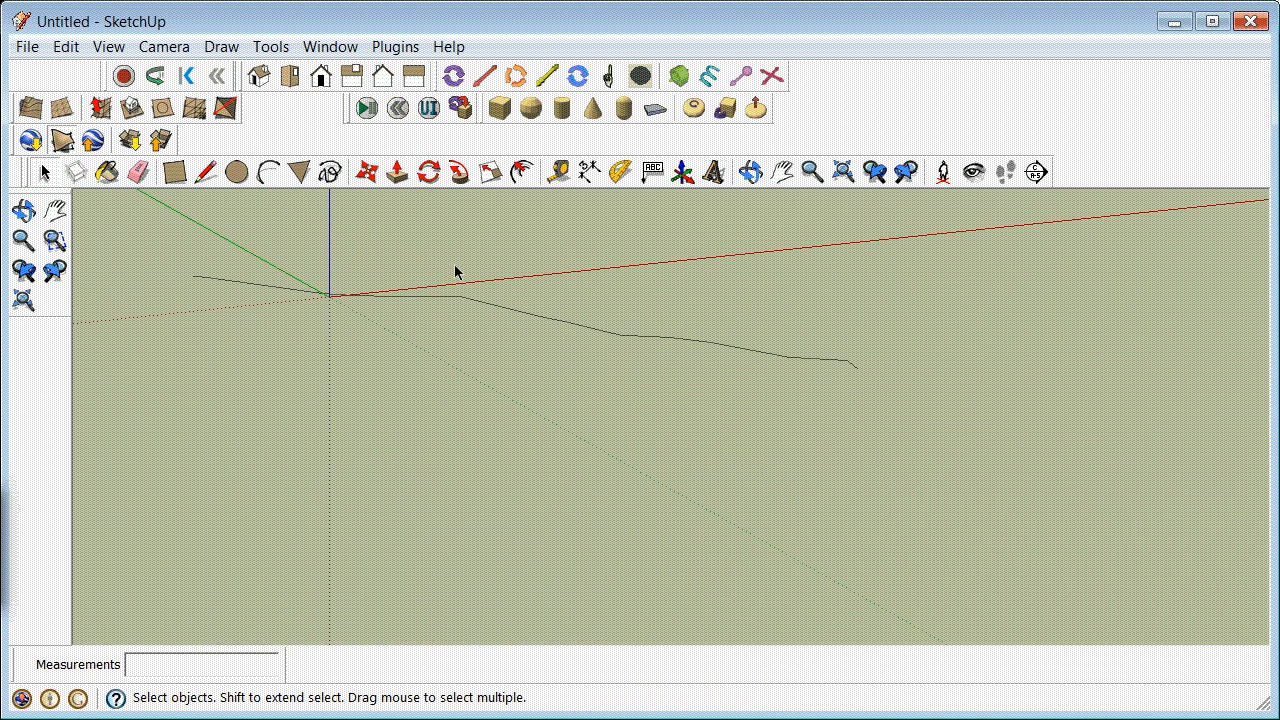
click(751, 172)
drag(595, 272, 666, 383)
drag(314, 331, 434, 391)
scroll(517, 409, up, 3)
drag(401, 538, 454, 506)
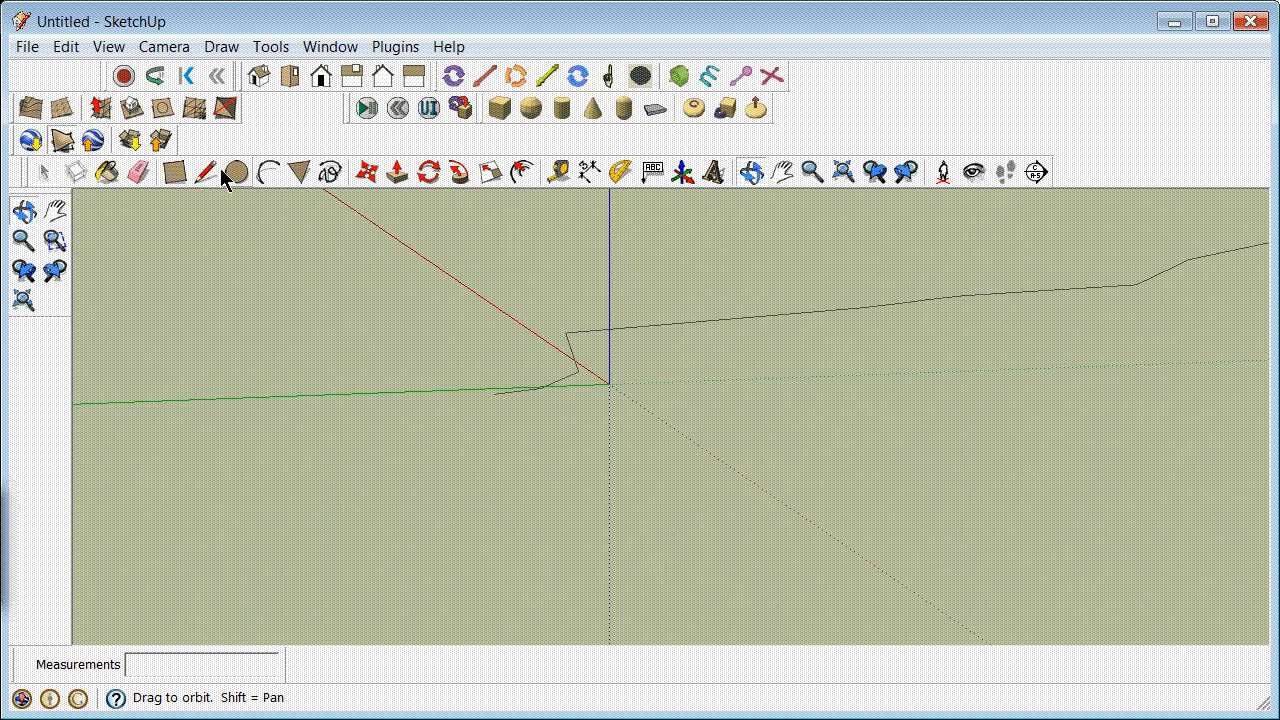
Step: Add a new layer named extrudework, make it the current layer and close the layer list
click(332, 47)
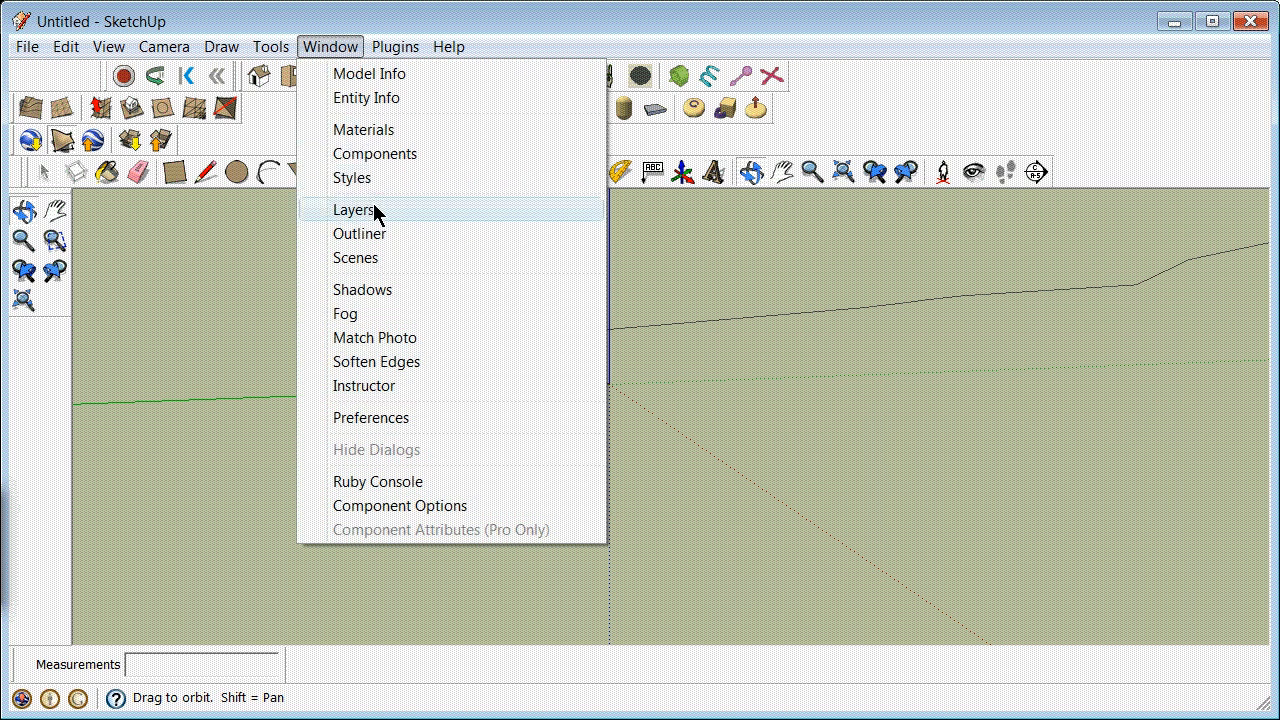
click(372, 209)
click(588, 402)
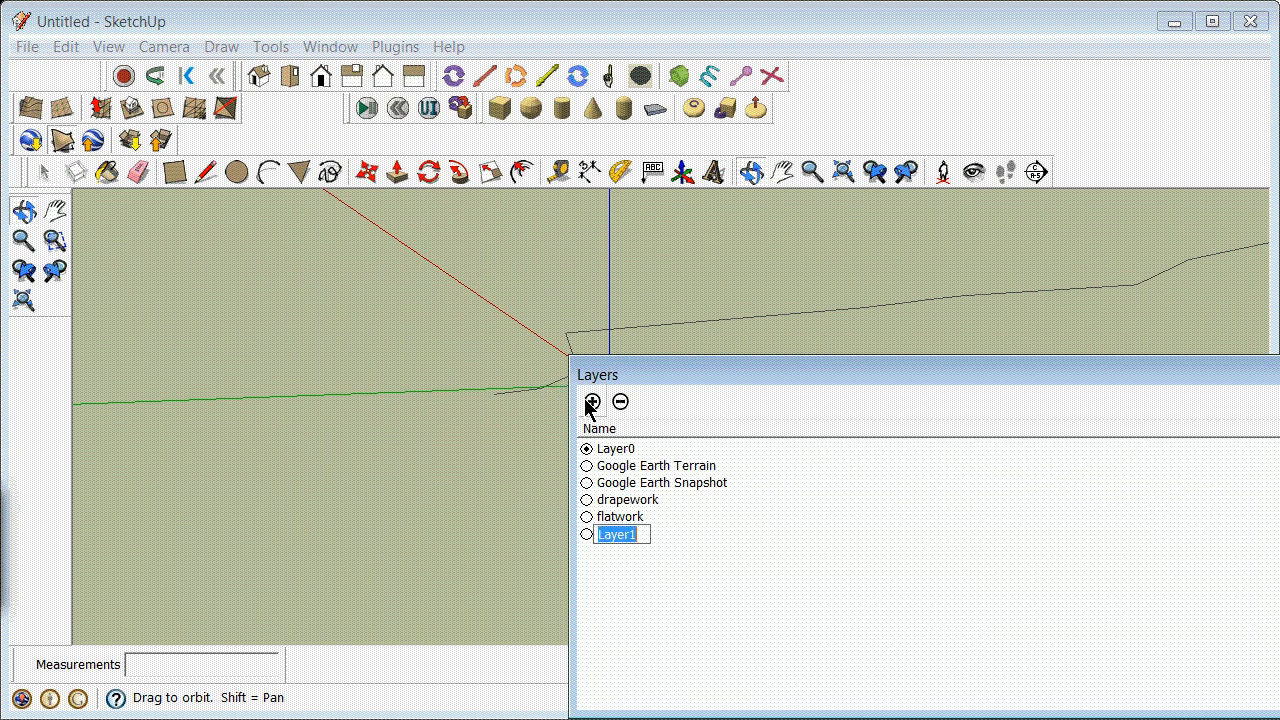
text(extrudework)
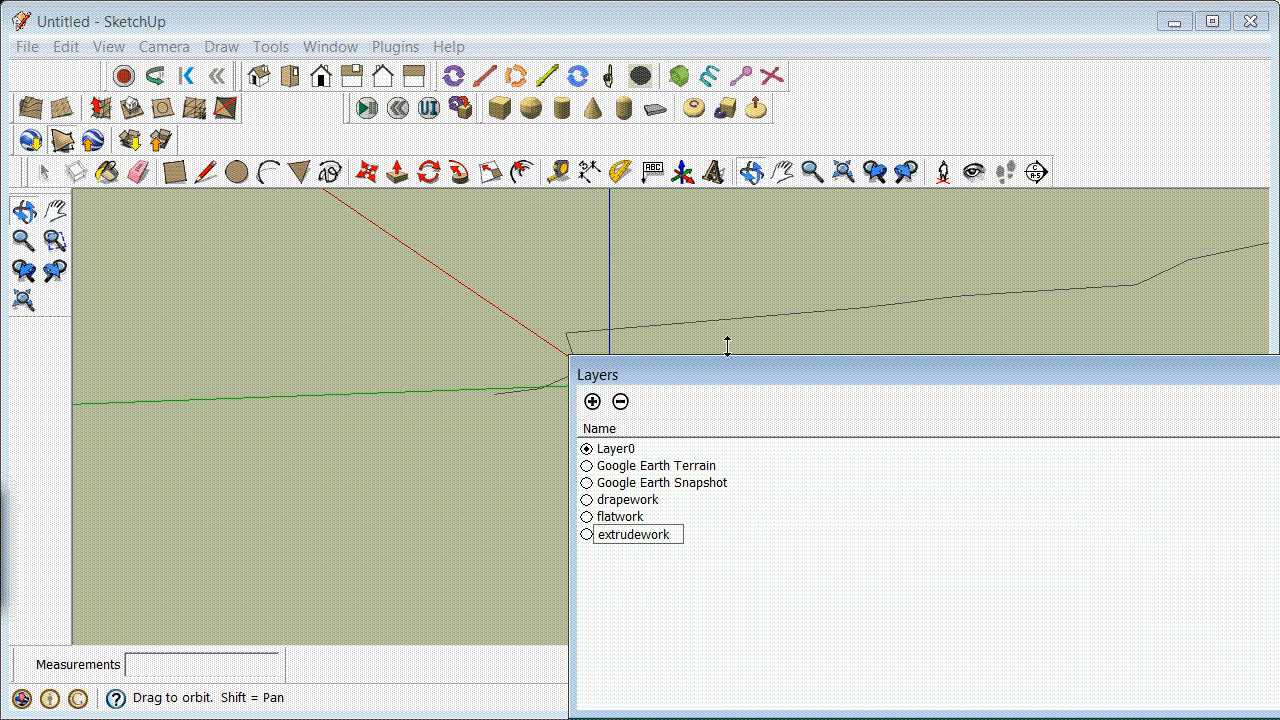
click(587, 535)
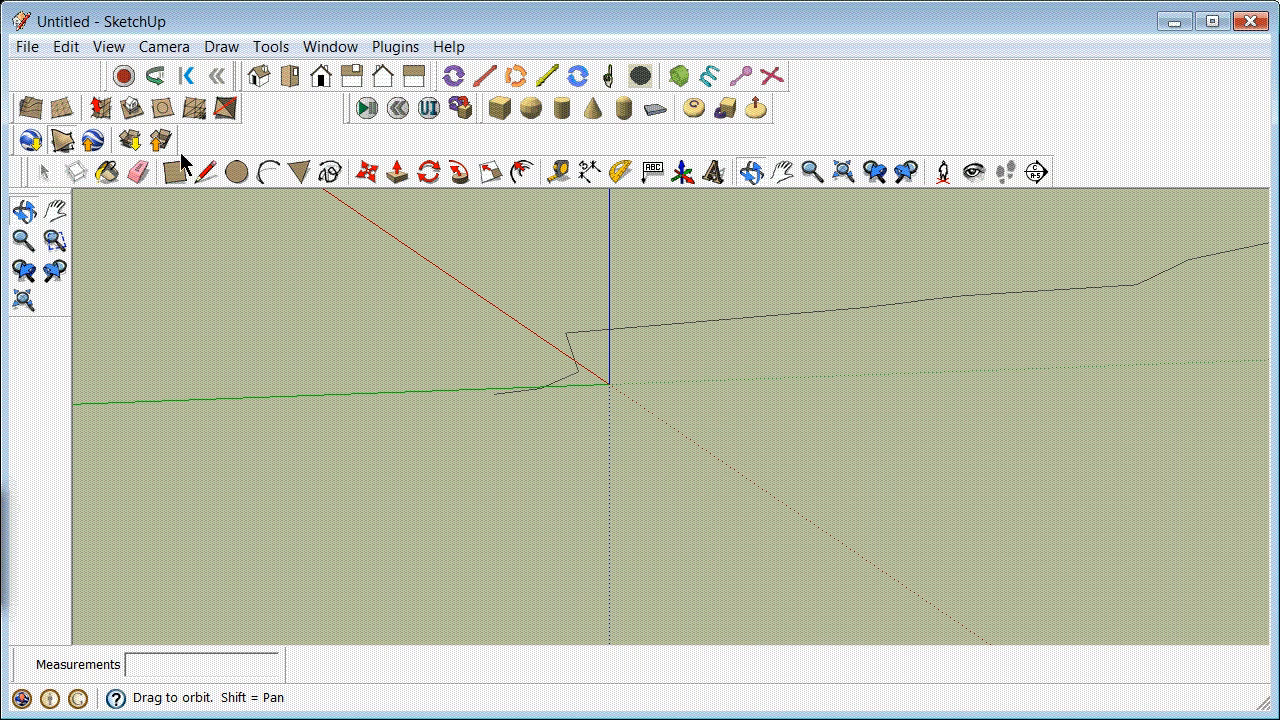
Step: Toggle the display of the drawing axes off and back on around the draped road line
click(108, 47)
click(150, 201)
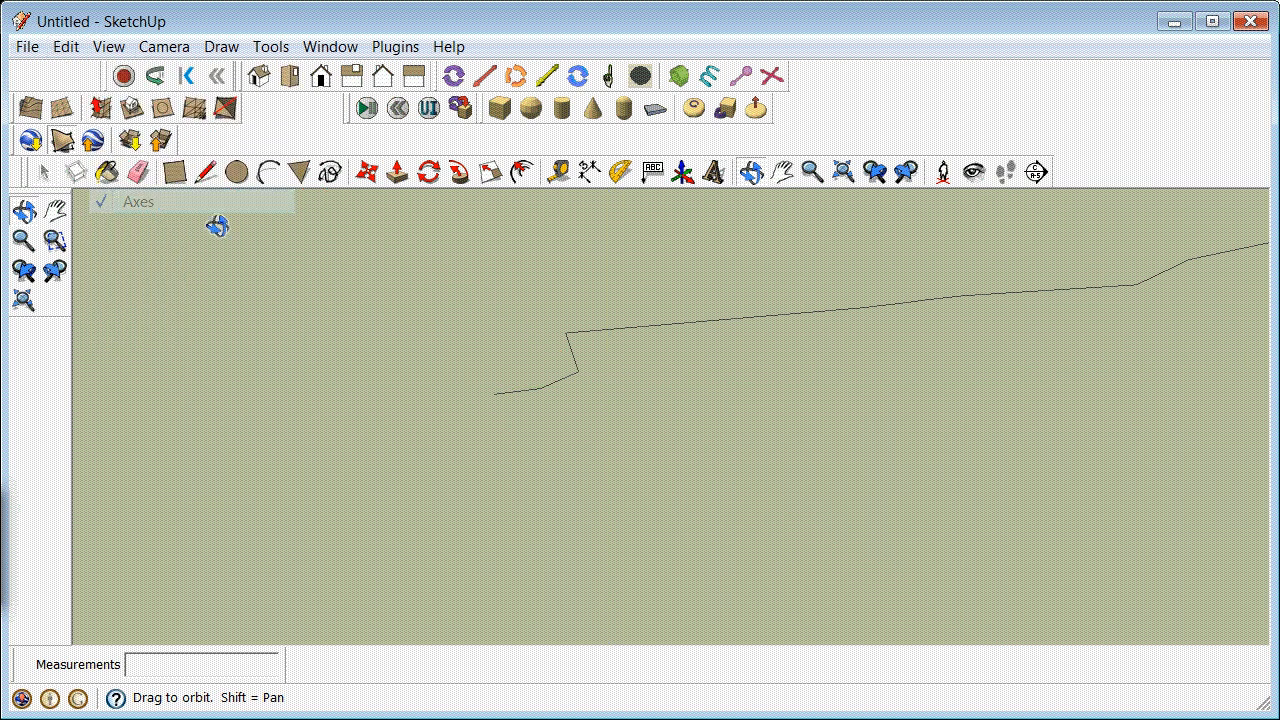
drag(449, 334, 502, 383)
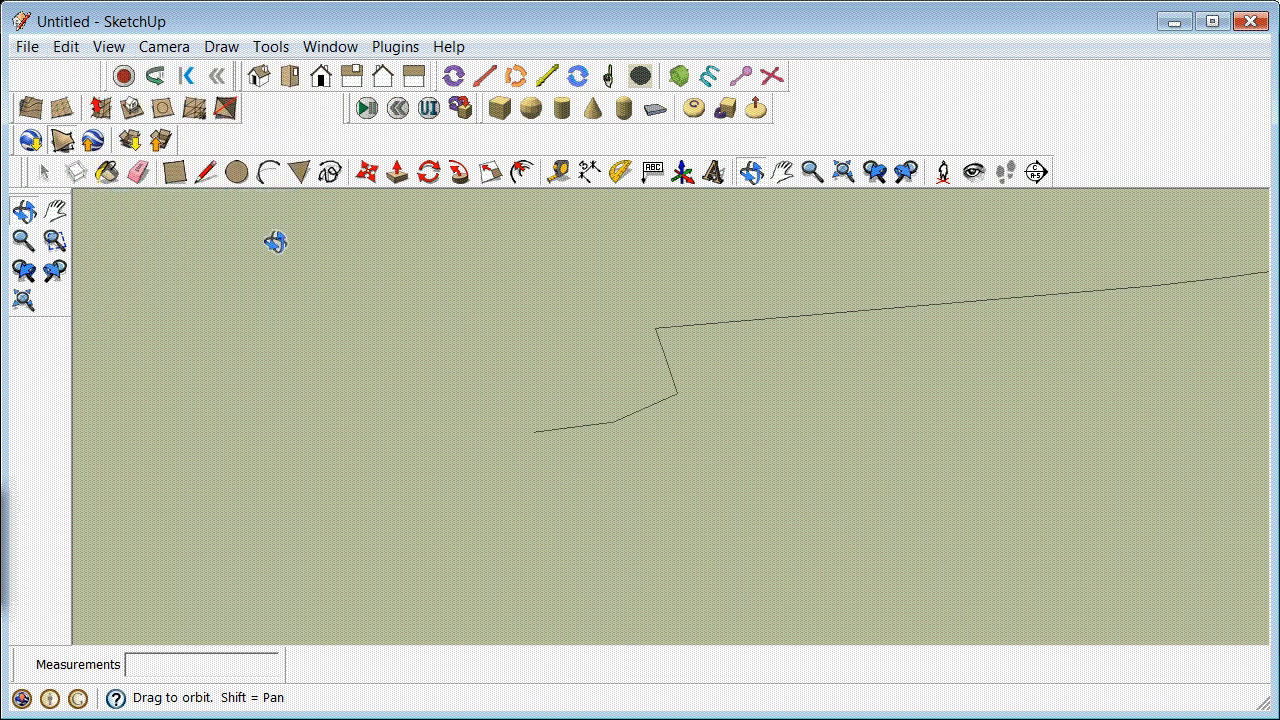
click(101, 49)
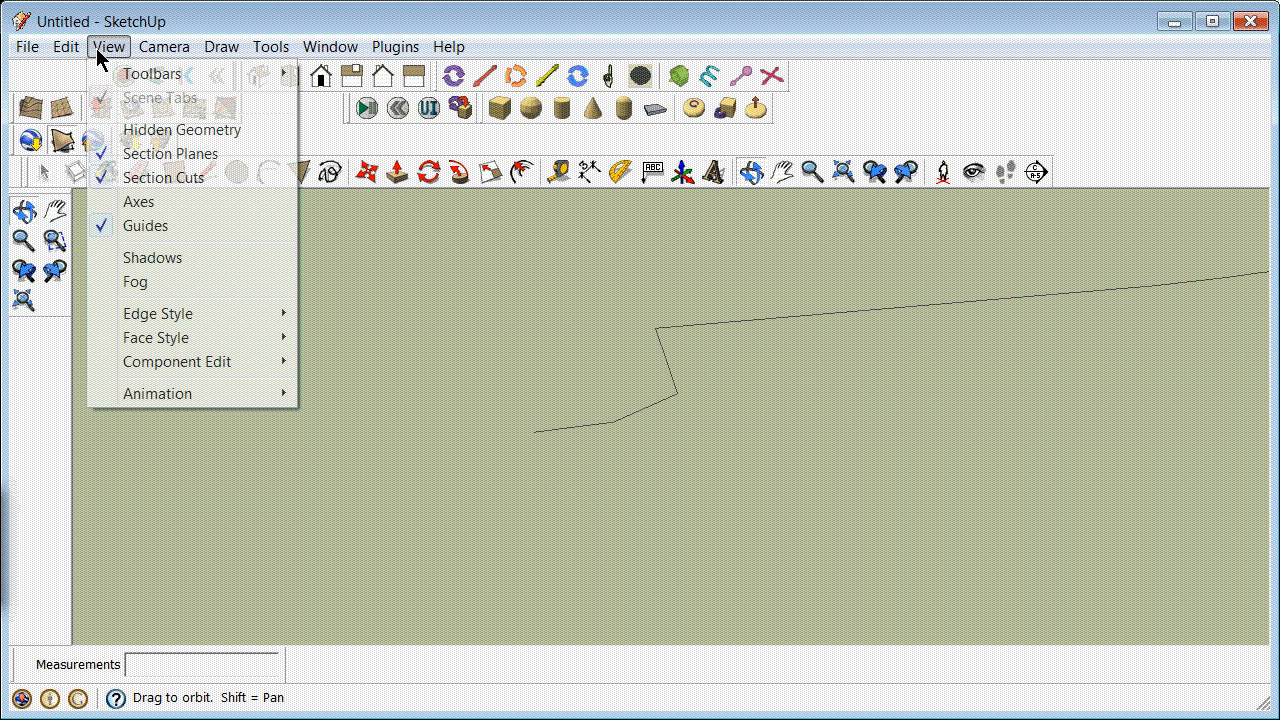
click(148, 200)
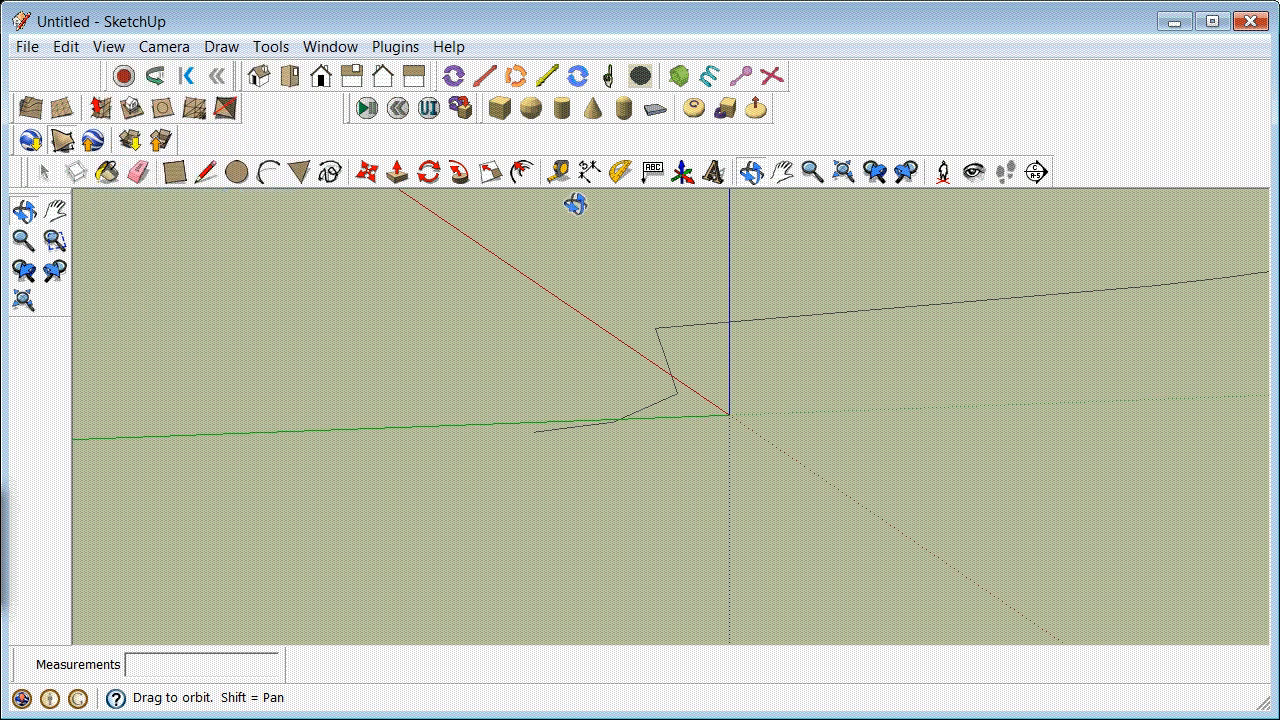
click(682, 172)
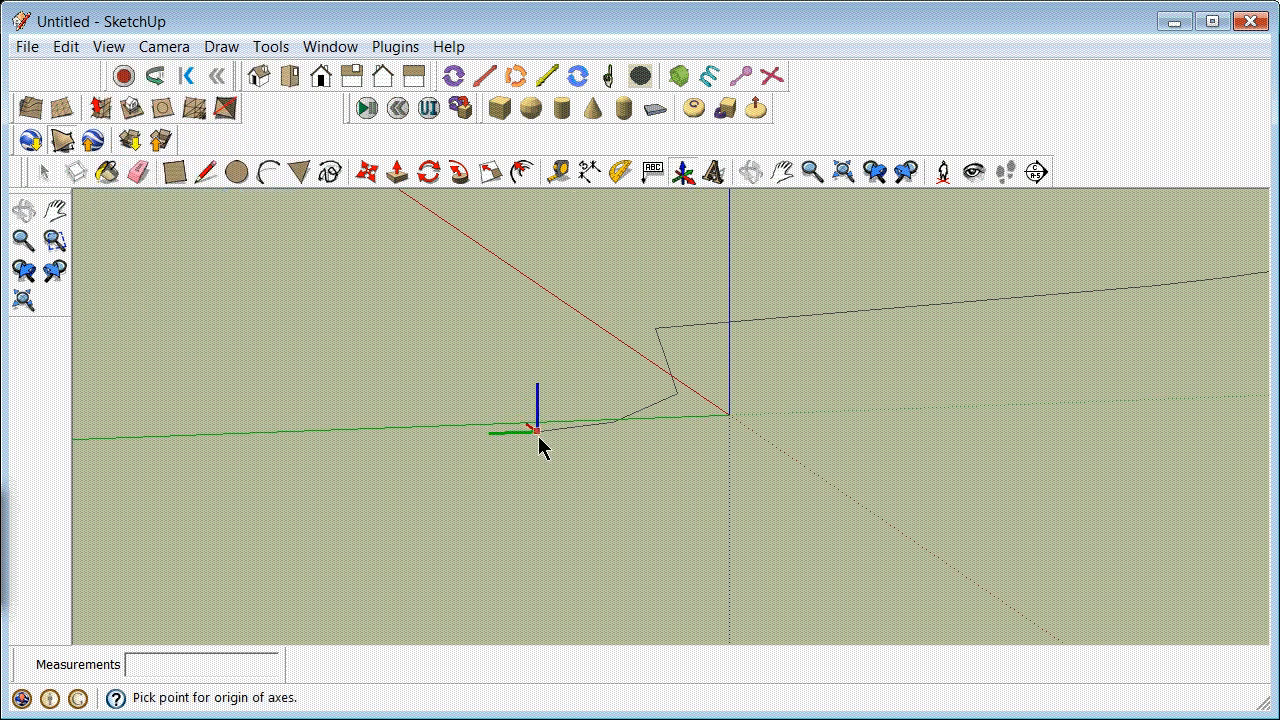
scroll(530, 446, up, 5)
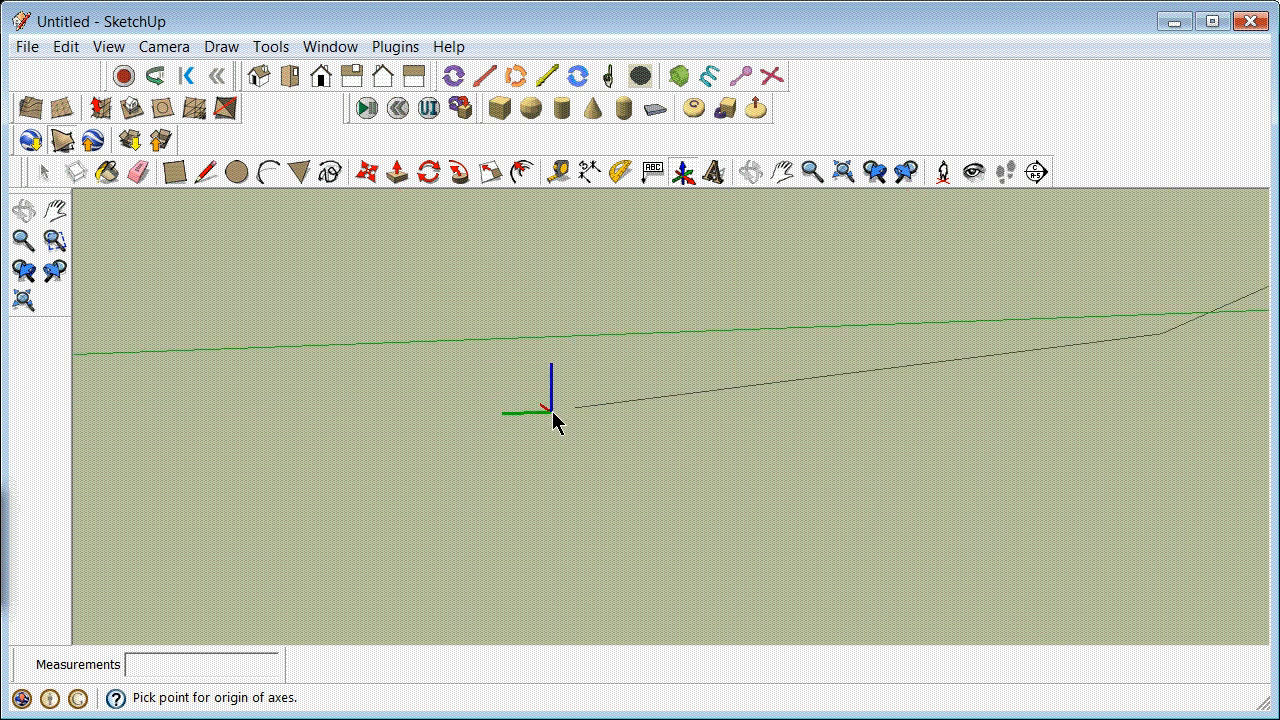
scroll(557, 408, up, 3)
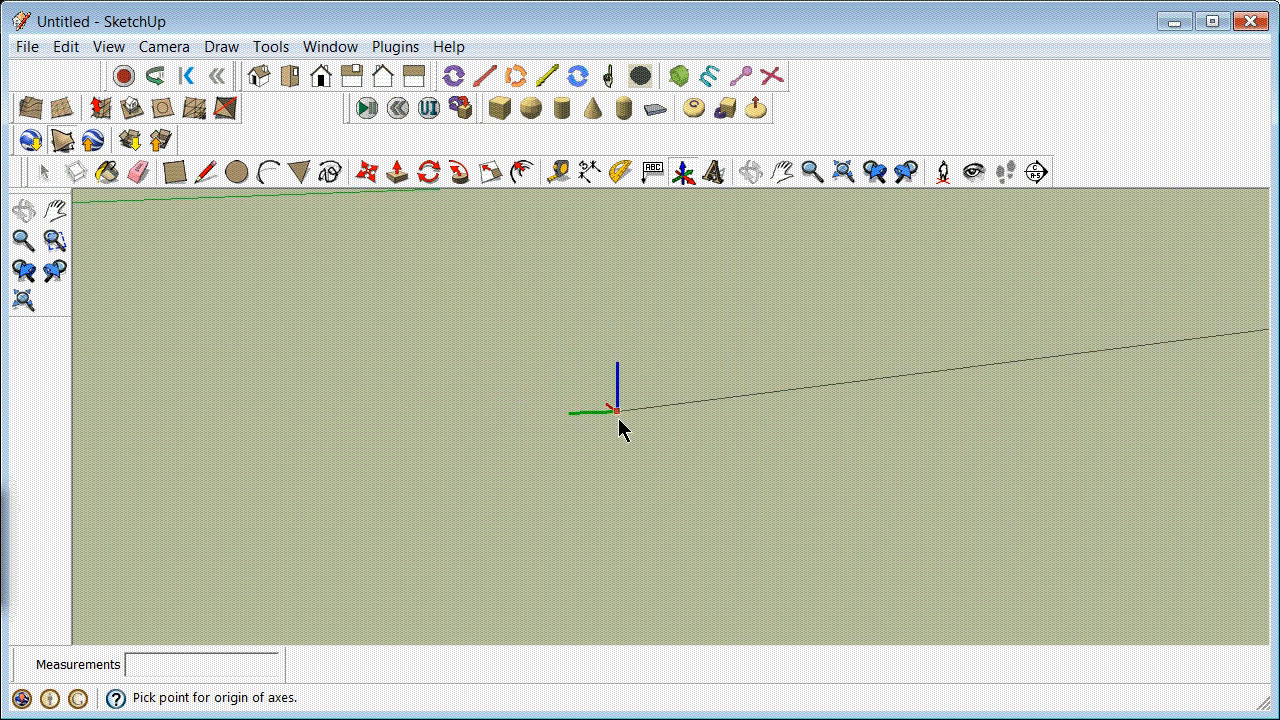
scroll(599, 411, up, 2)
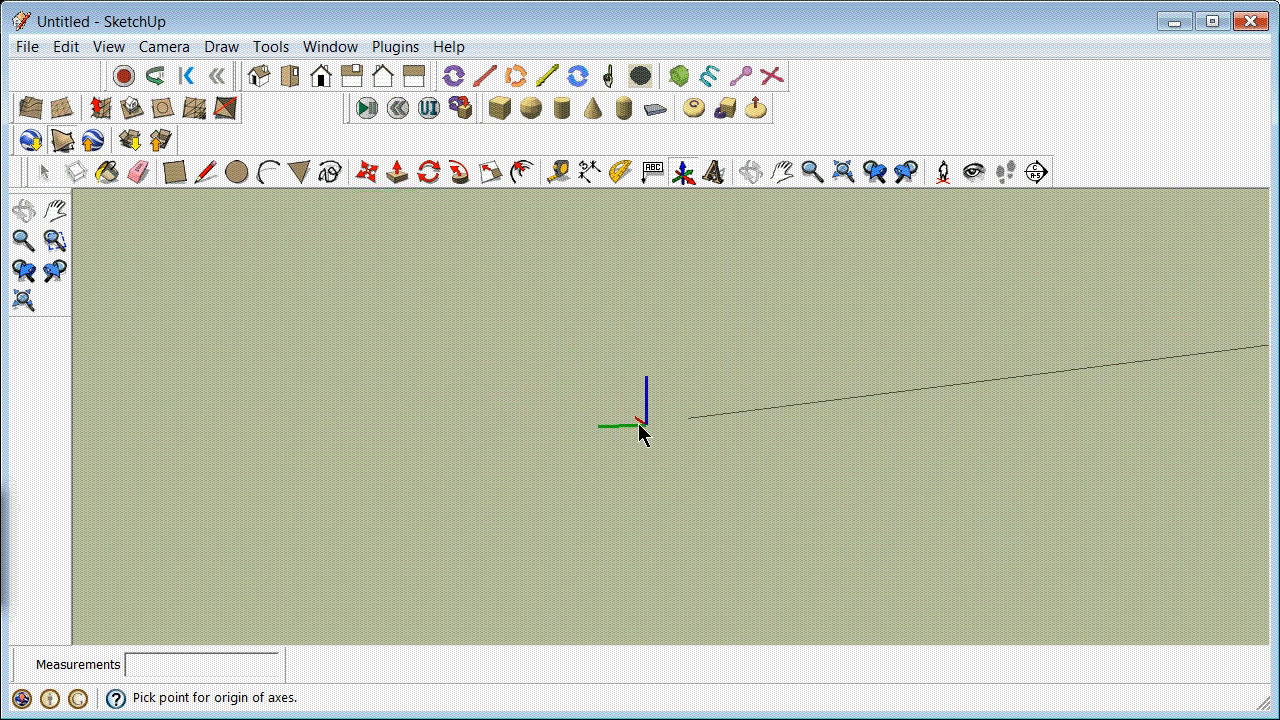
click(695, 415)
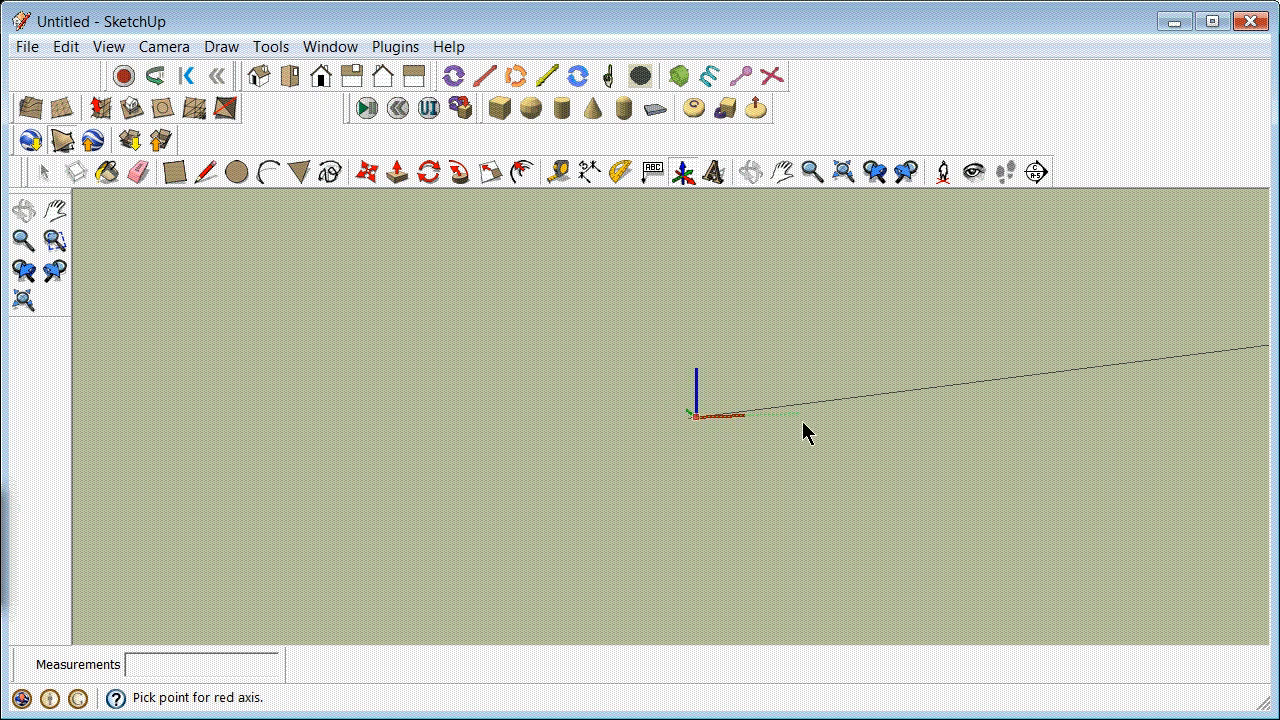
scroll(674, 419, up, 1)
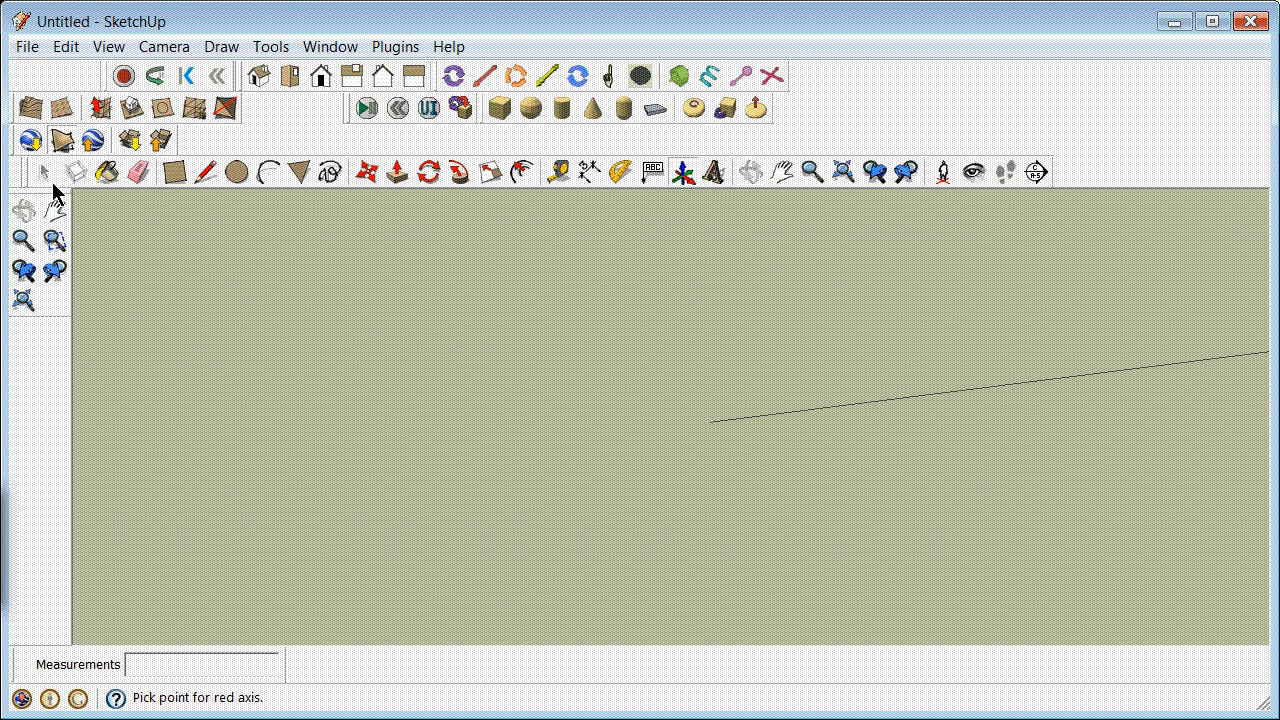
click(36, 178)
scroll(755, 365, up, 3)
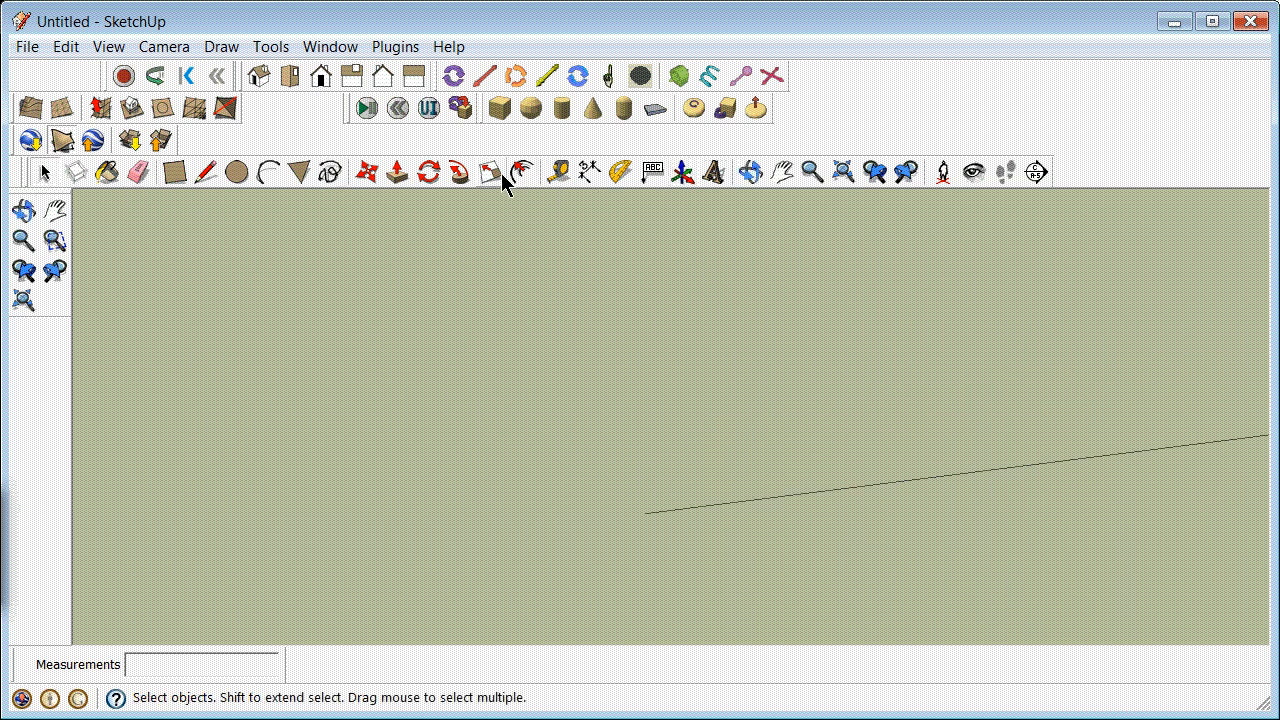
Step: Reposition the drawing axes with the origin at the free end of the draped line and the red axis along its first segment
click(676, 176)
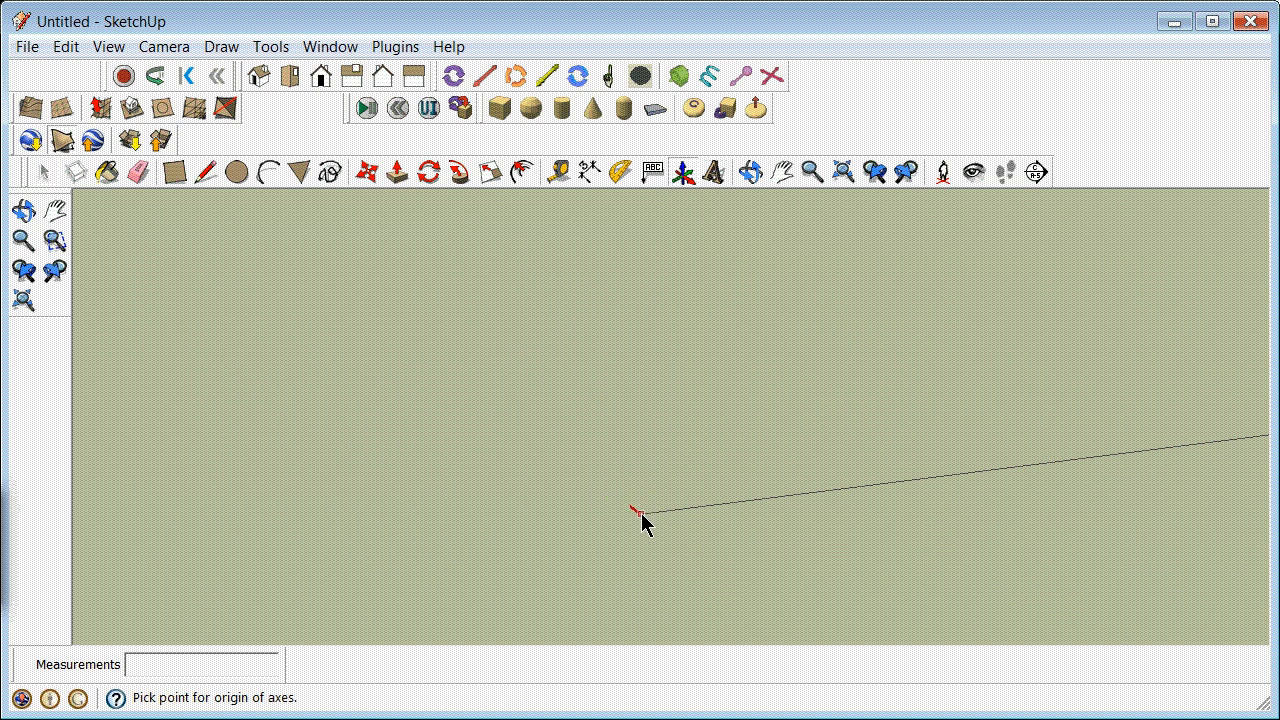
click(641, 514)
click(768, 498)
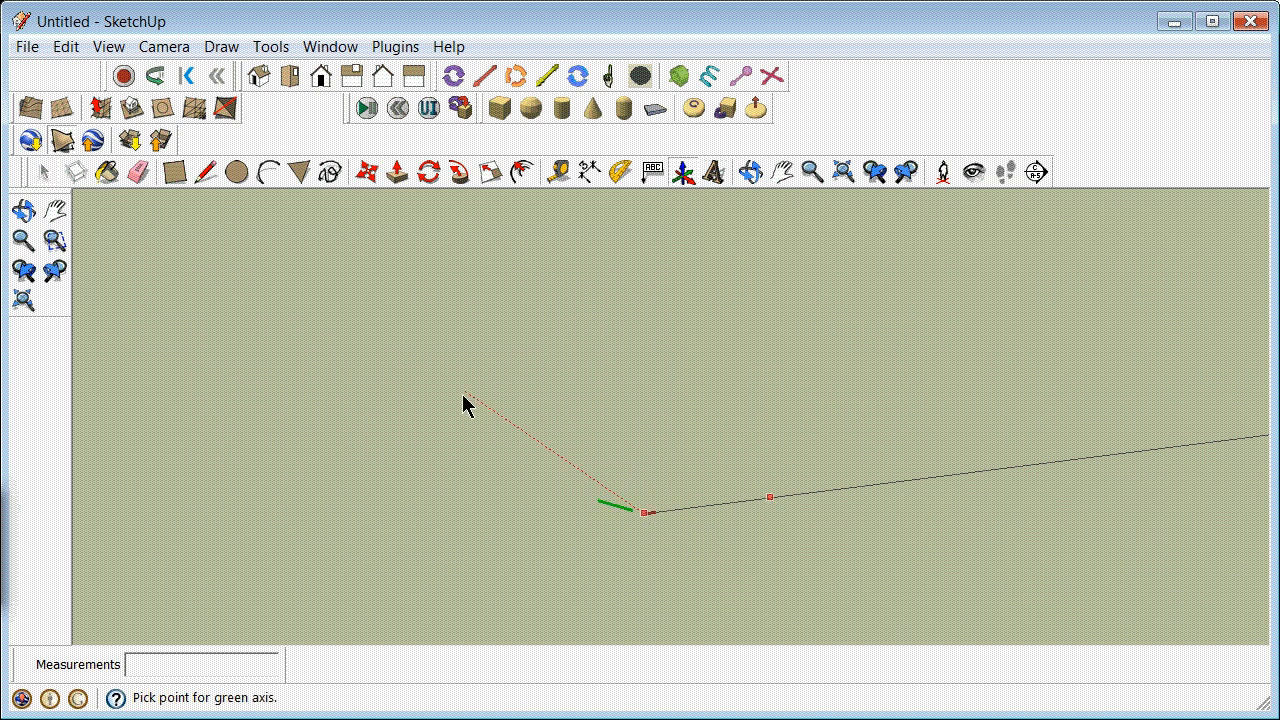
click(651, 343)
scroll(400, 270, down, 3)
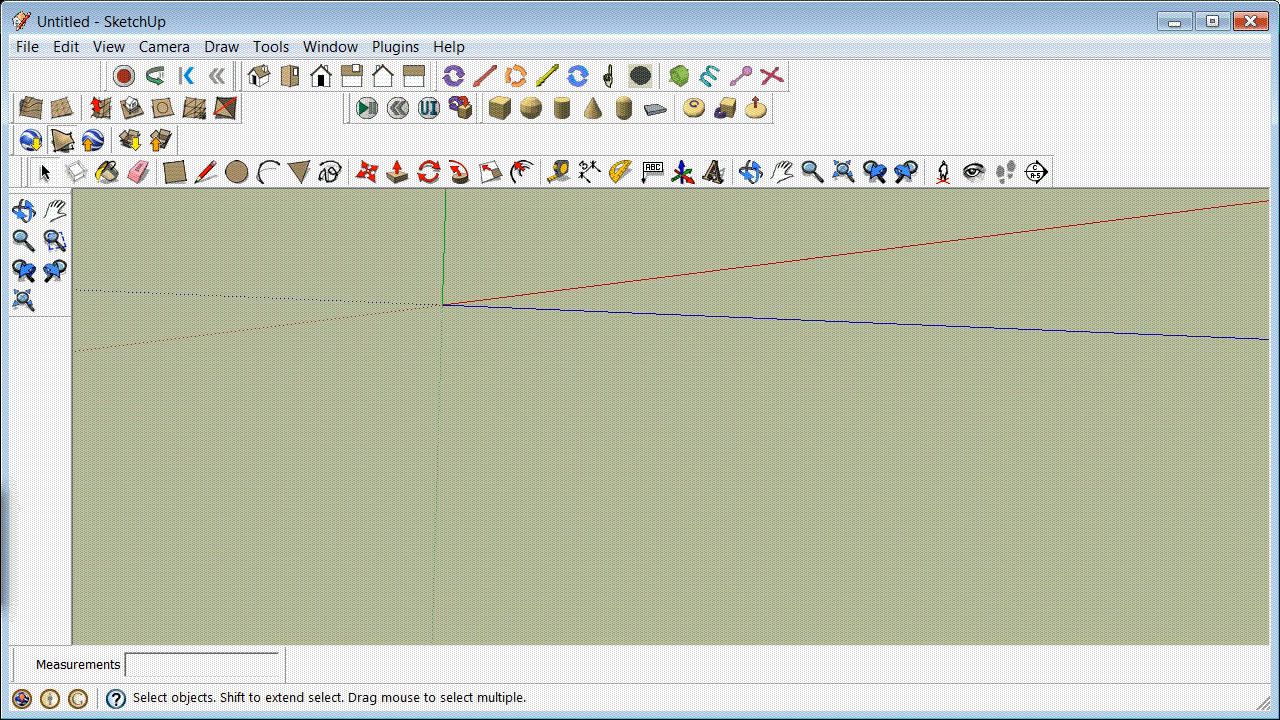
click(24, 210)
drag(366, 354, 491, 383)
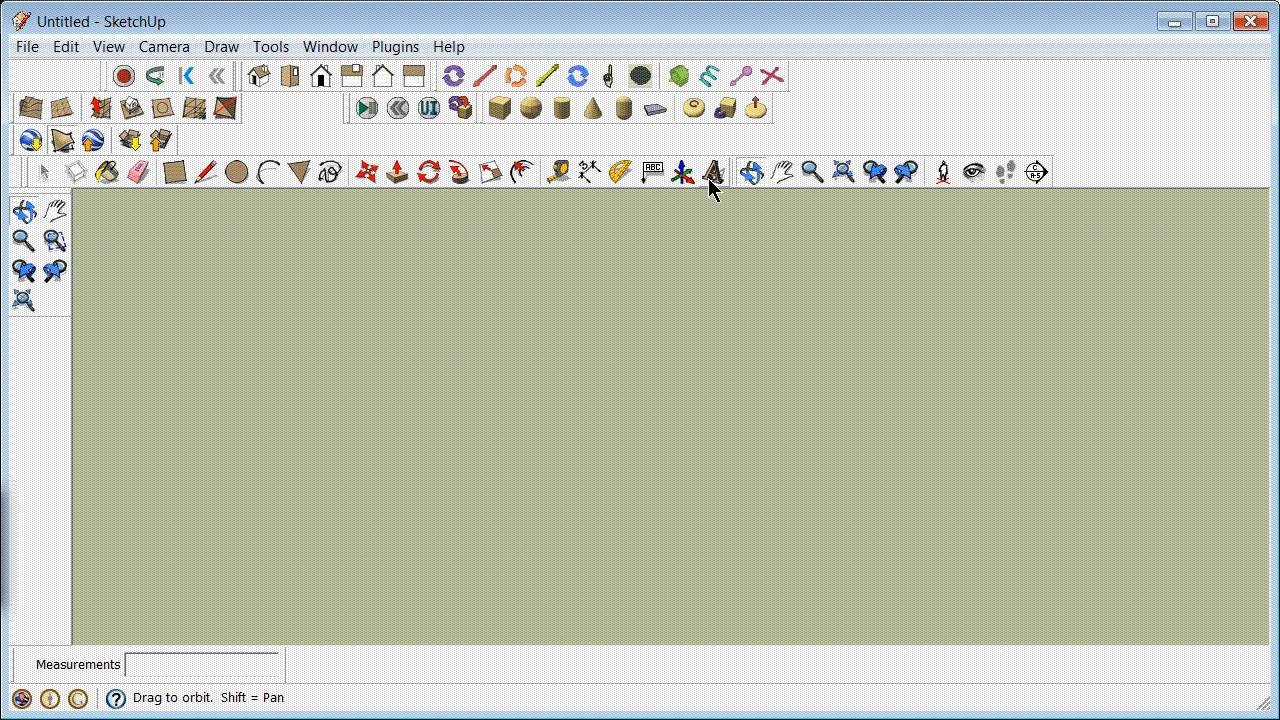
mouse_move(486, 469)
mouse_down()
mouse_move(590, 429)
mouse_move(574, 437)
mouse_move(571, 489)
mouse_move(529, 534)
mouse_move(549, 449)
mouse_move(597, 506)
mouse_move(720, 595)
mouse_up()
drag(884, 640, 803, 563)
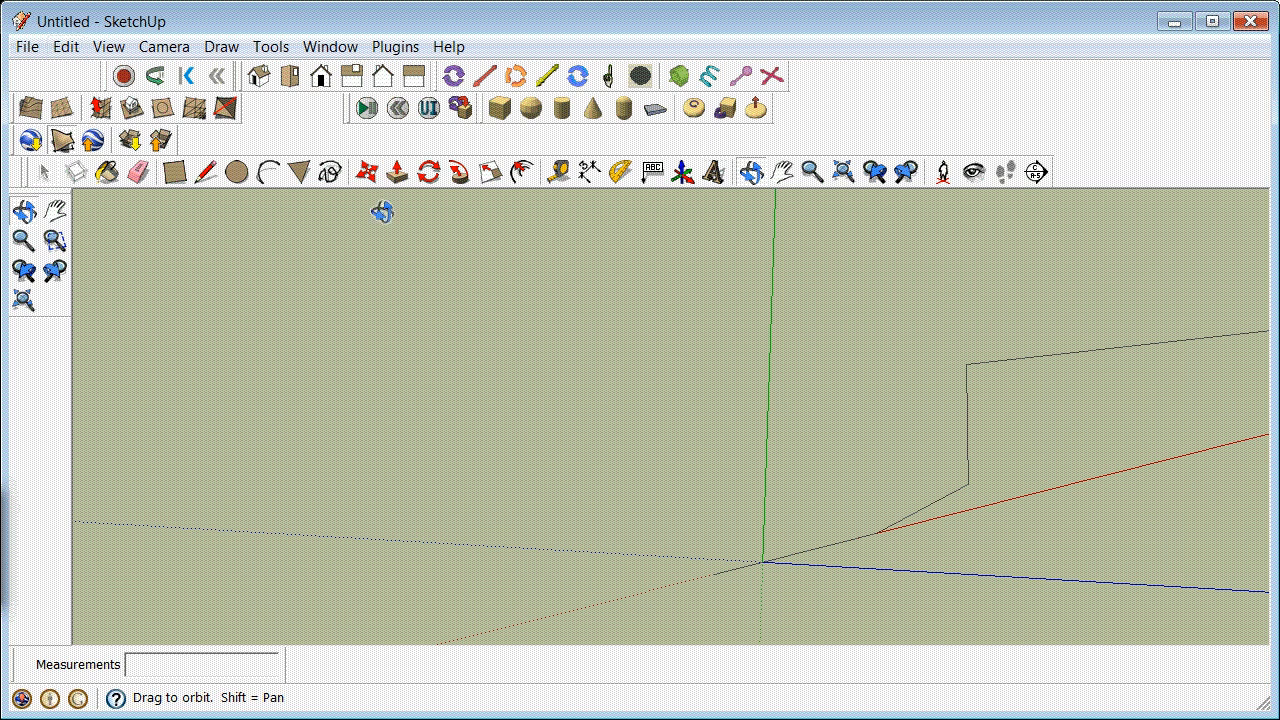
click(683, 172)
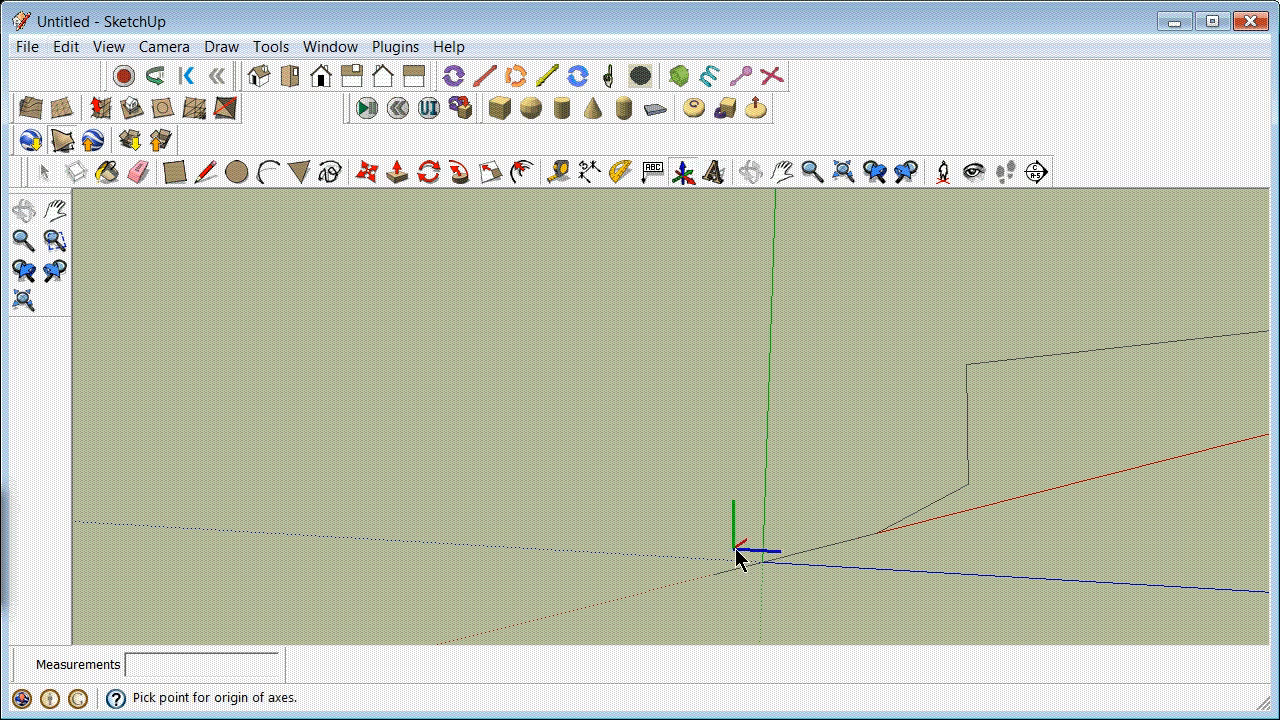
scroll(714, 574, up, 3)
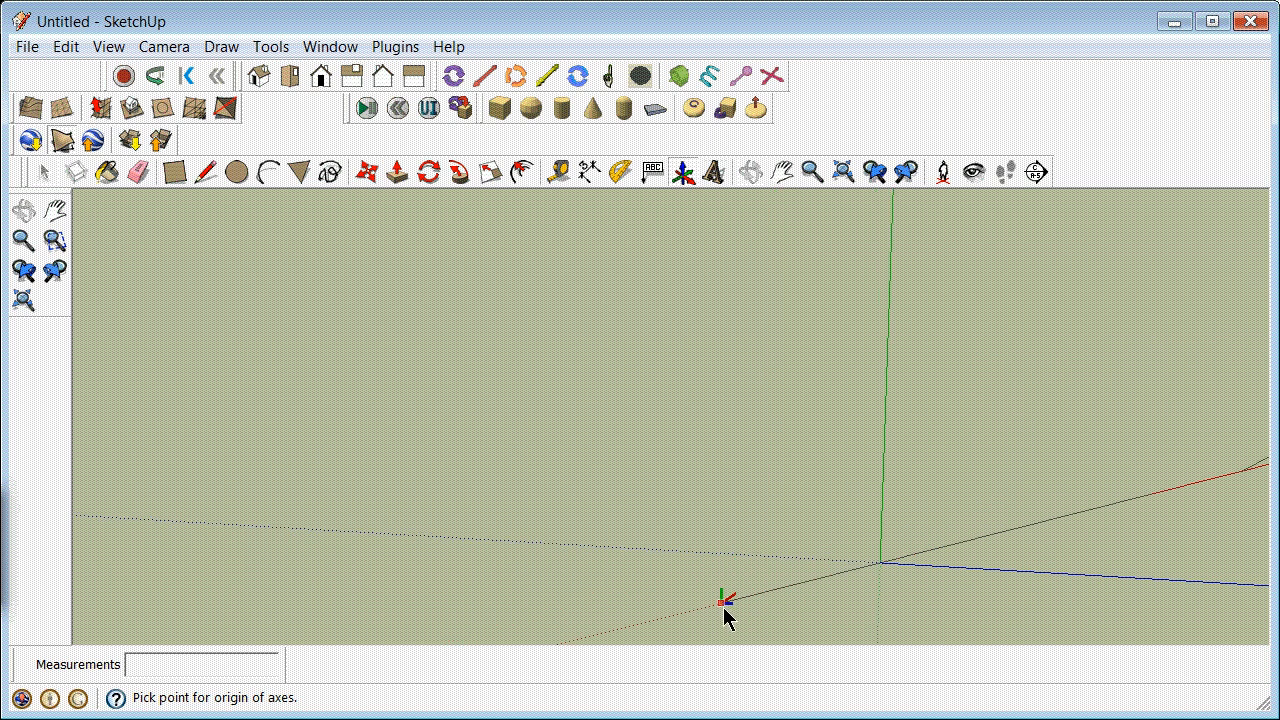
click(40, 173)
click(175, 173)
click(597, 538)
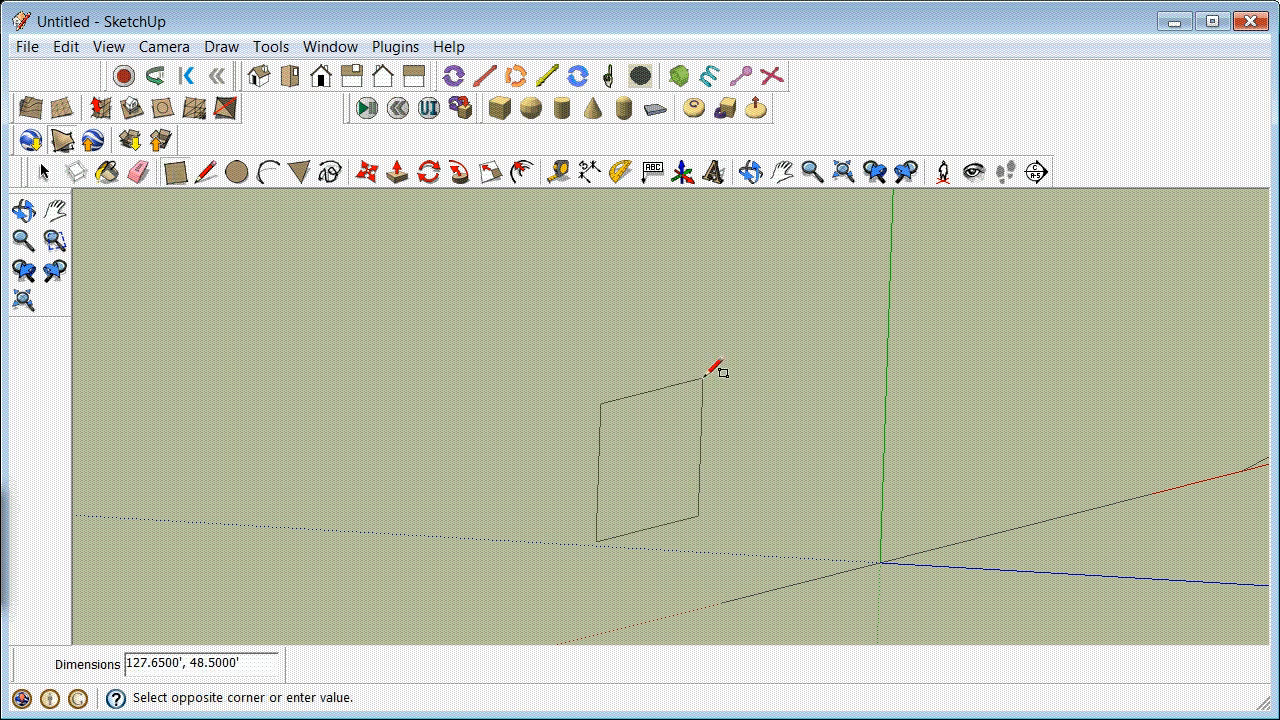
key(Escape)
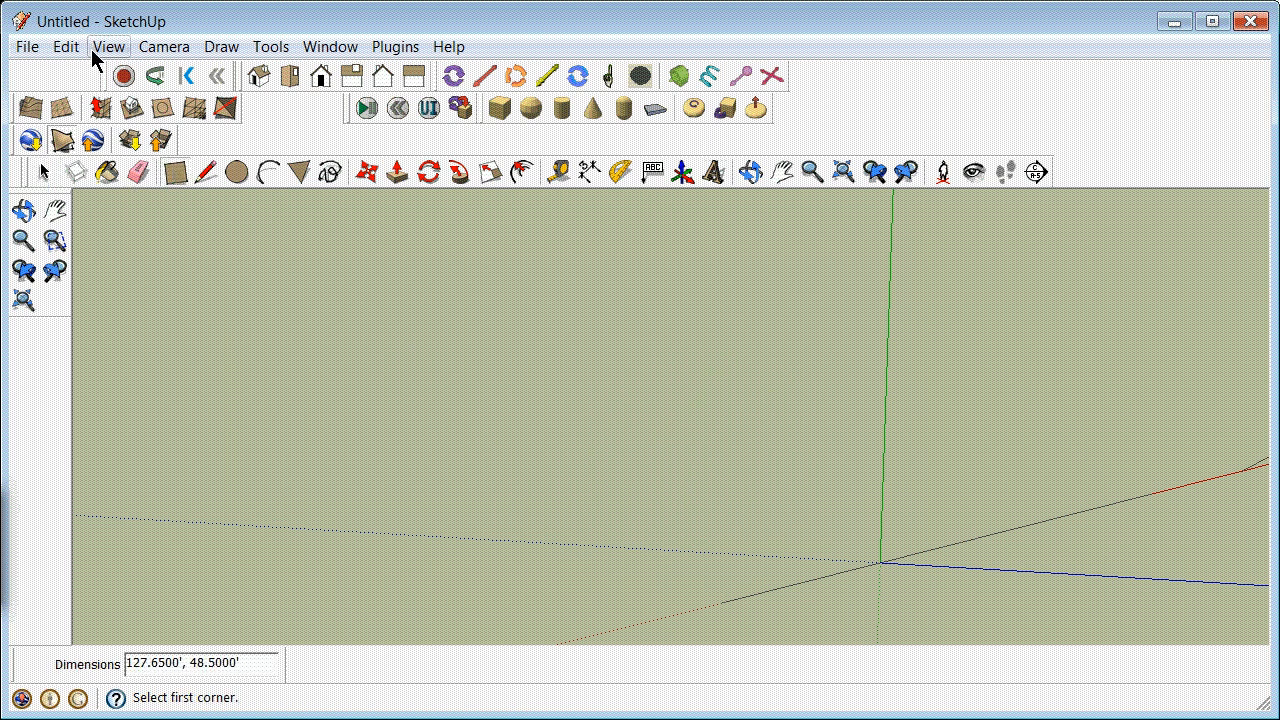
Step: Draw a small upright rectangle beside the draped line near the origin and Push/Pull it about 166.6' into a box
scroll(553, 465, down, 5)
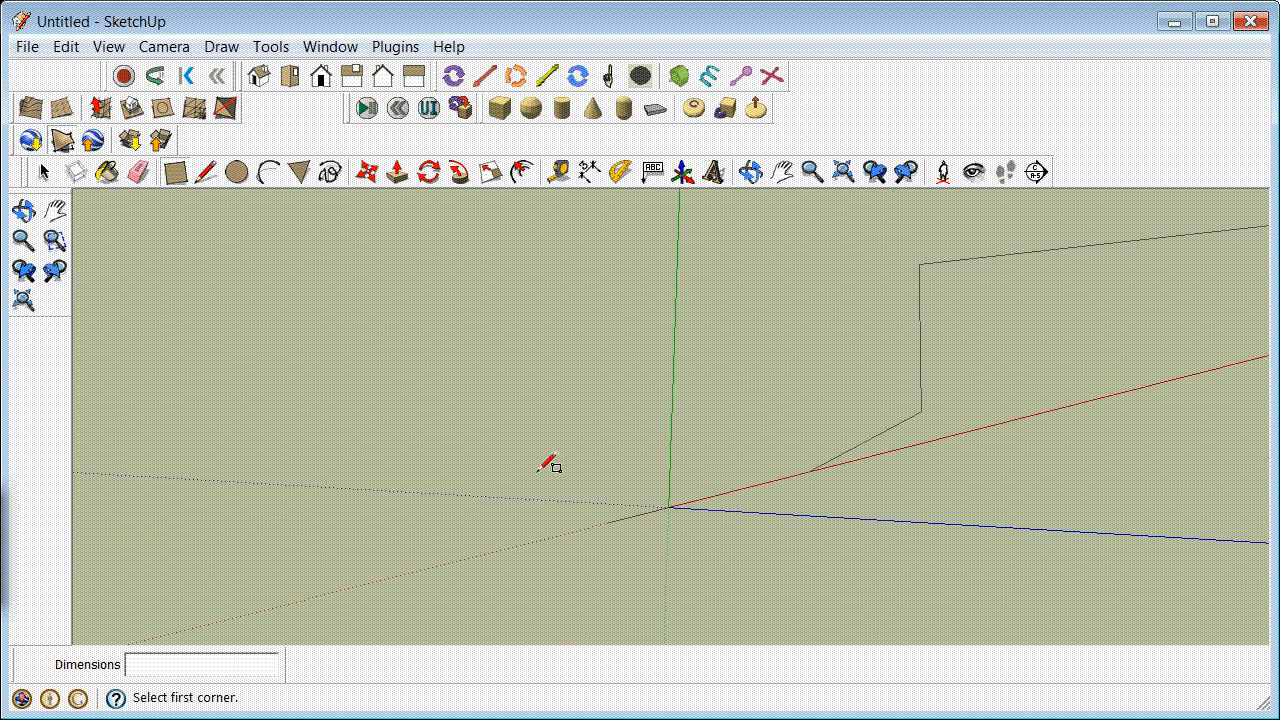
click(749, 175)
drag(790, 470, 471, 600)
drag(442, 402, 577, 389)
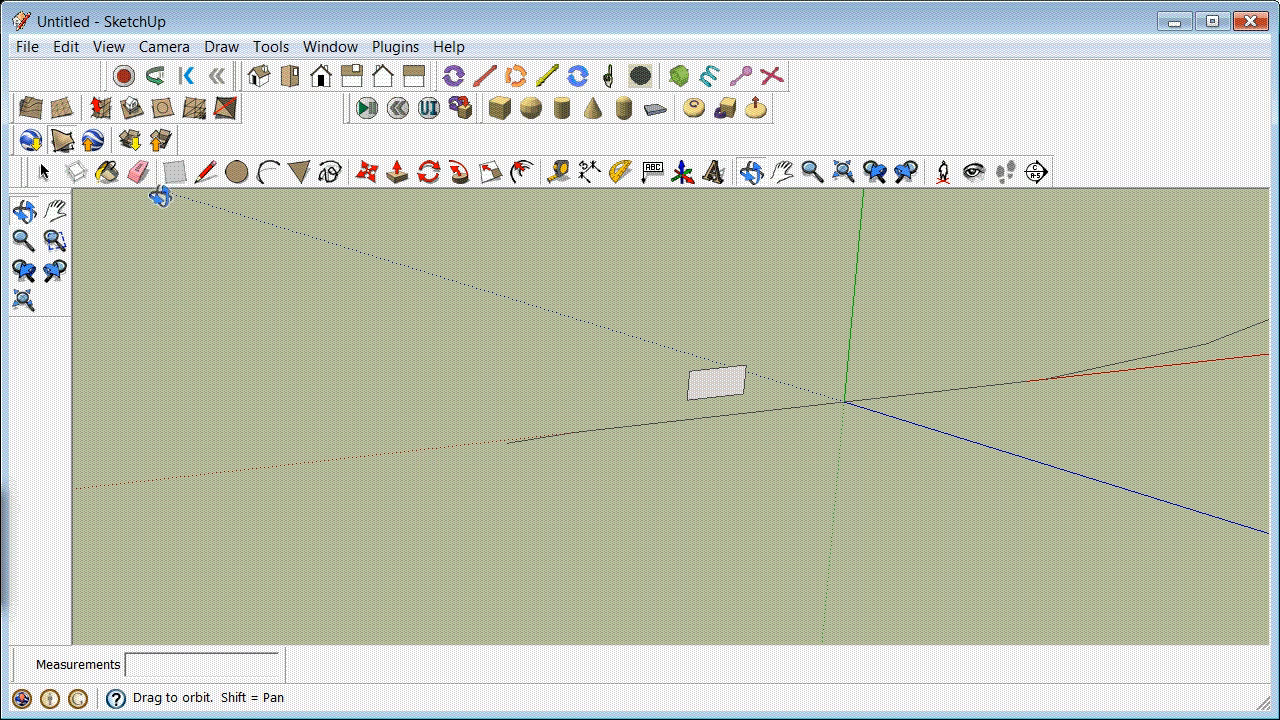
click(398, 173)
drag(729, 386, 624, 408)
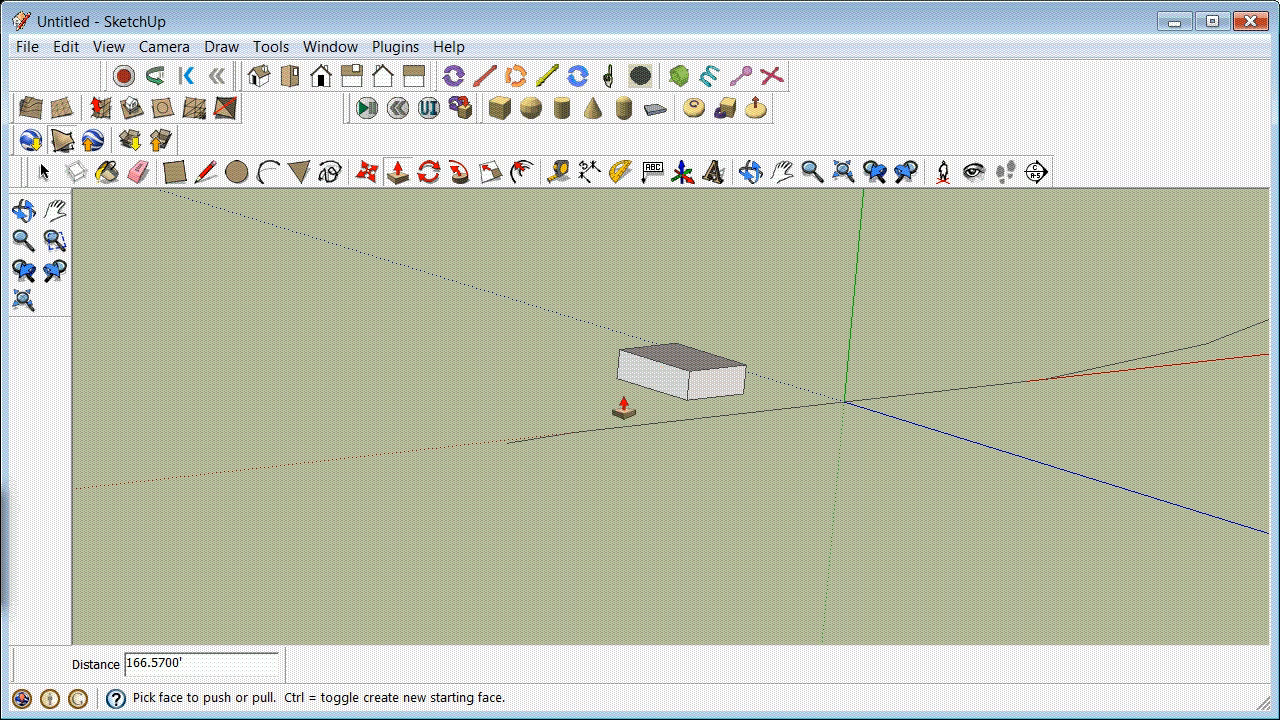
Step: Draw a circle with a radius of about 17.7' on the long side face of the box
click(229, 172)
scroll(637, 374, up, 3)
click(690, 377)
click(708, 362)
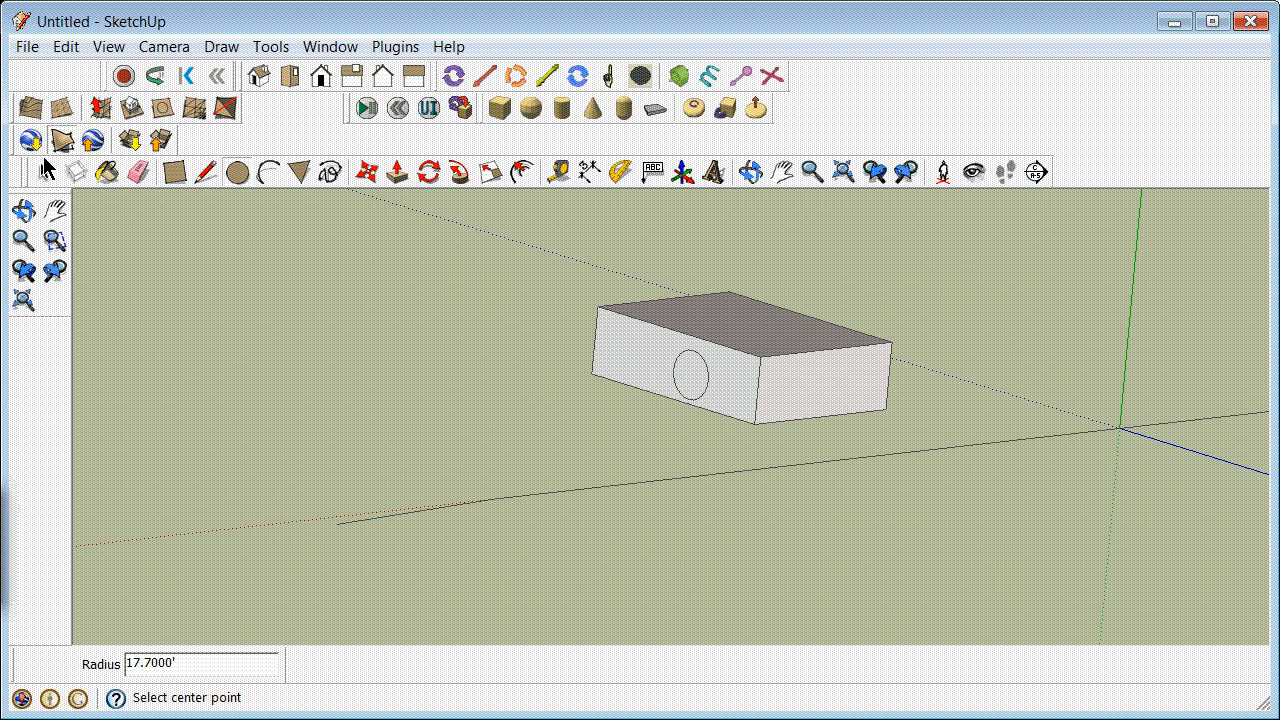
Step: Copy the circle from the box's side face by its center to the axes origin on the draped line
click(44, 170)
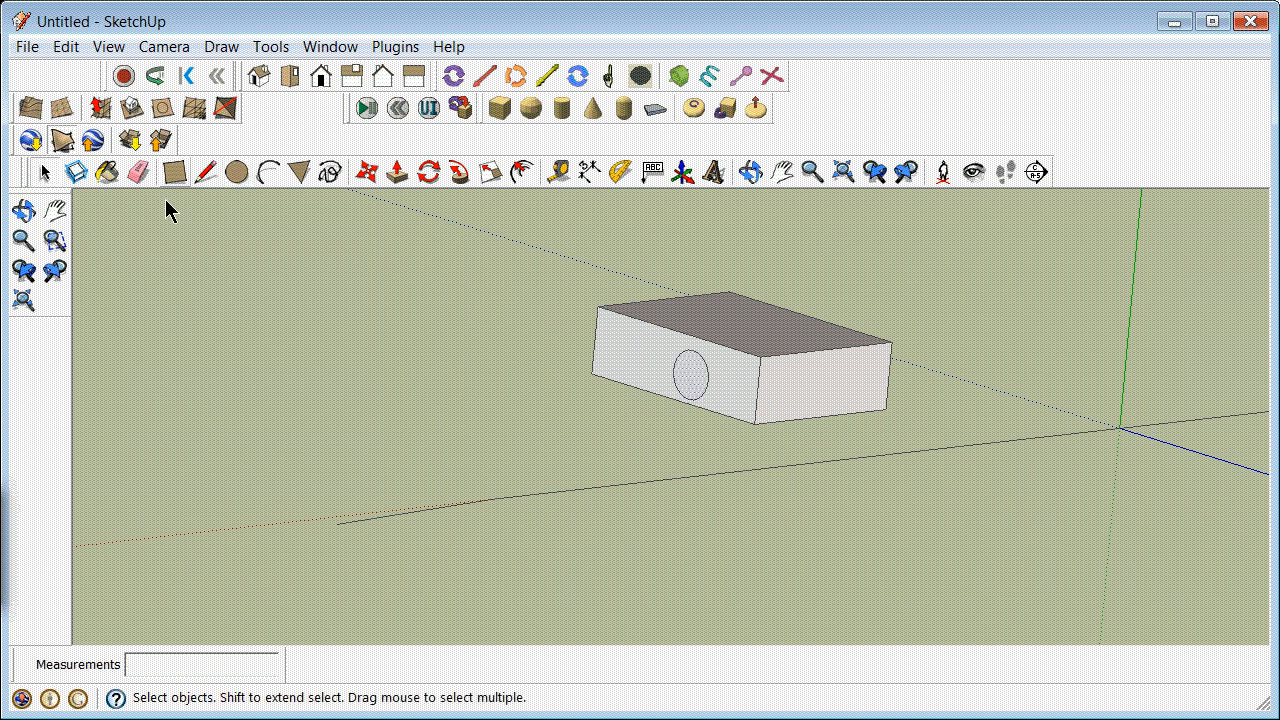
click(368, 172)
key(ctrl)
click(689, 375)
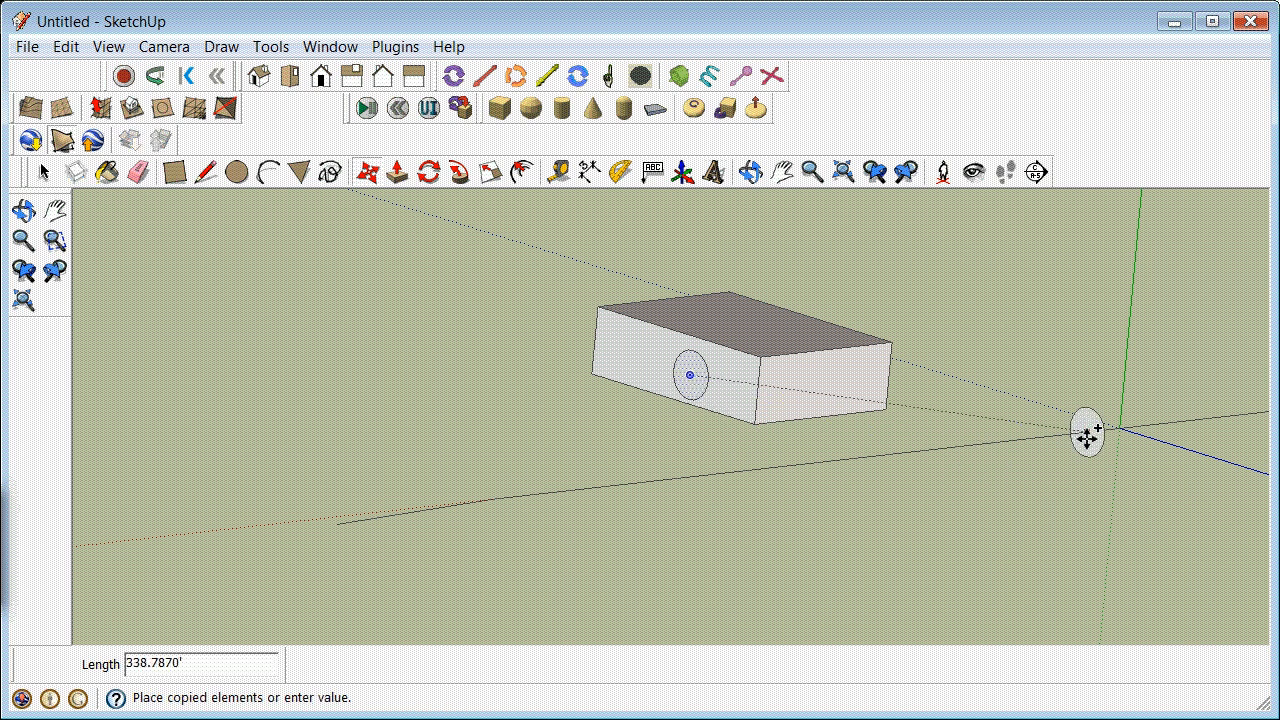
click(1118, 429)
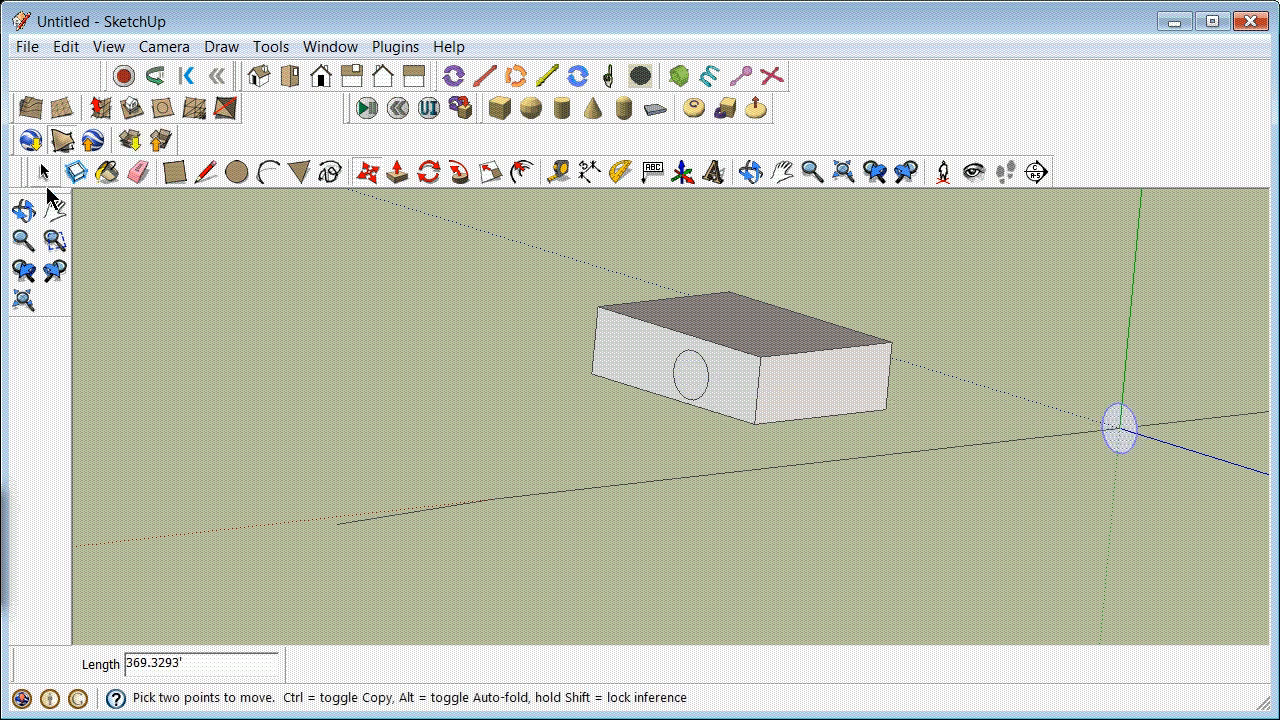
click(44, 172)
Step: Hide the drawing axes and open the Layers window
scroll(345, 284, down, 8)
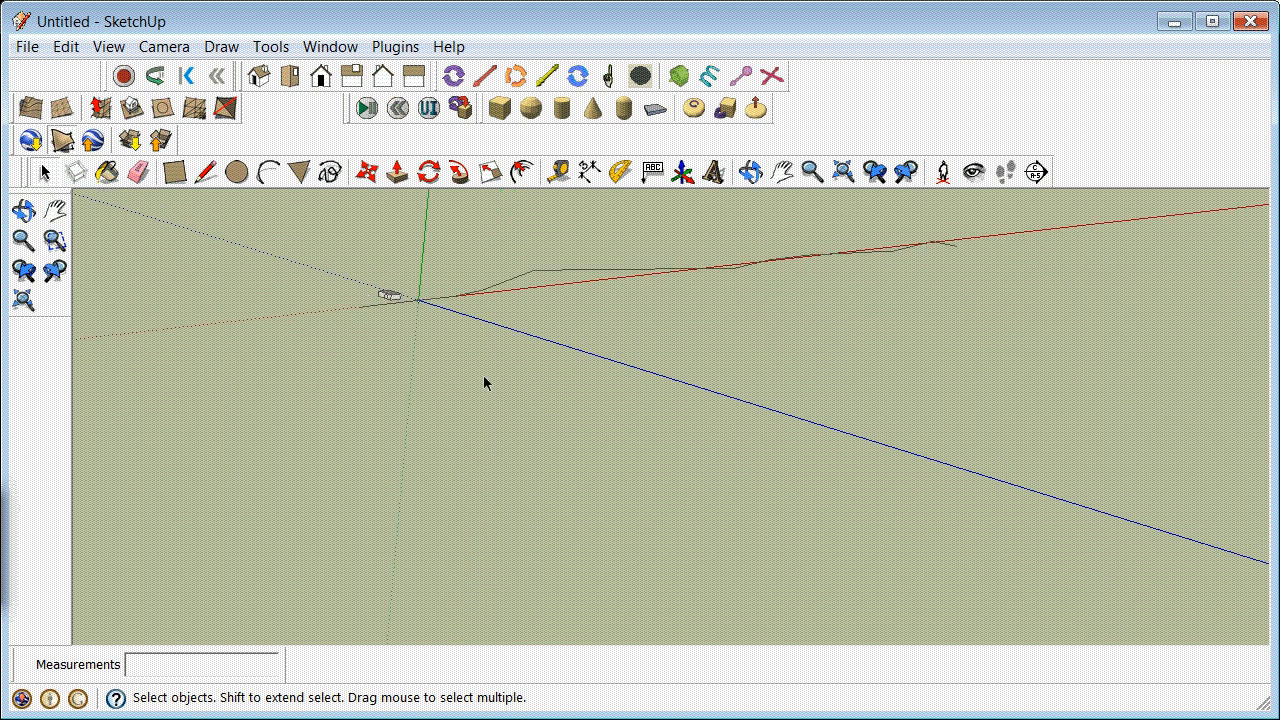
click(66, 47)
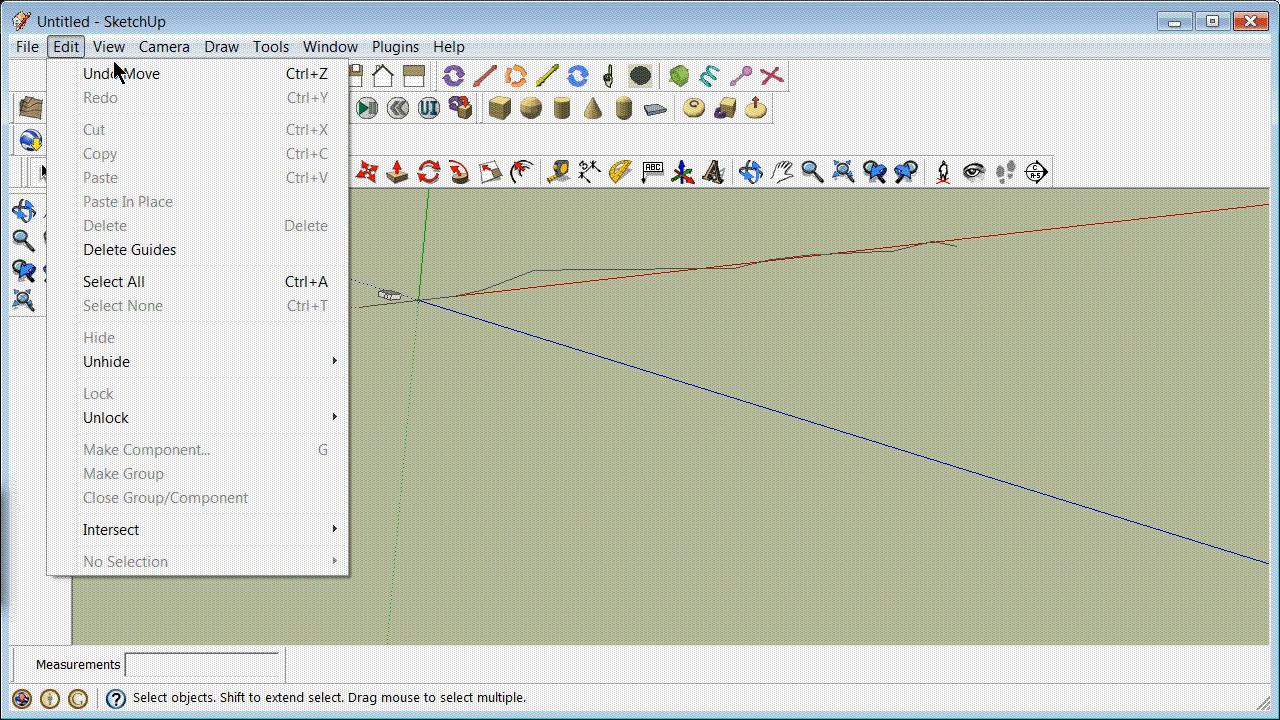
mouse_move(106, 50)
click(110, 202)
scroll(425, 292, up, 5)
scroll(425, 315, down, 3)
scroll(892, 302, down, 2)
scroll(660, 315, up, 3)
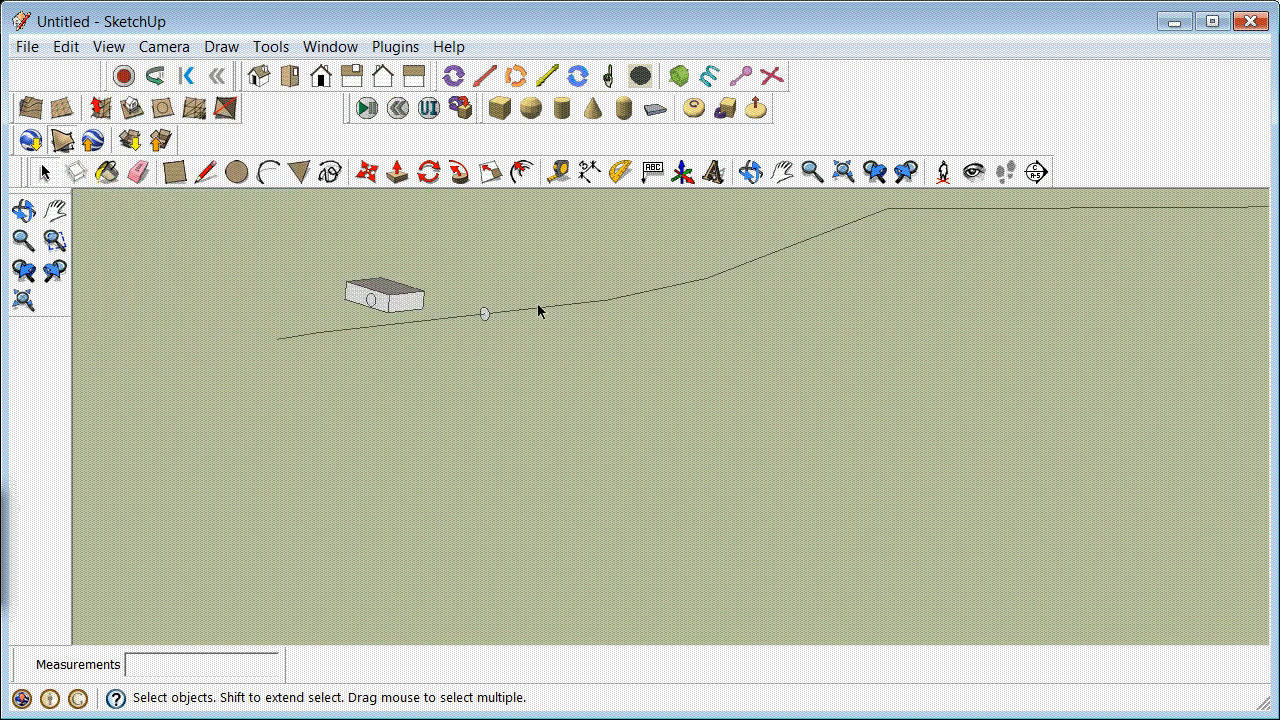
scroll(640, 245, down, 3)
scroll(814, 234, down, 3)
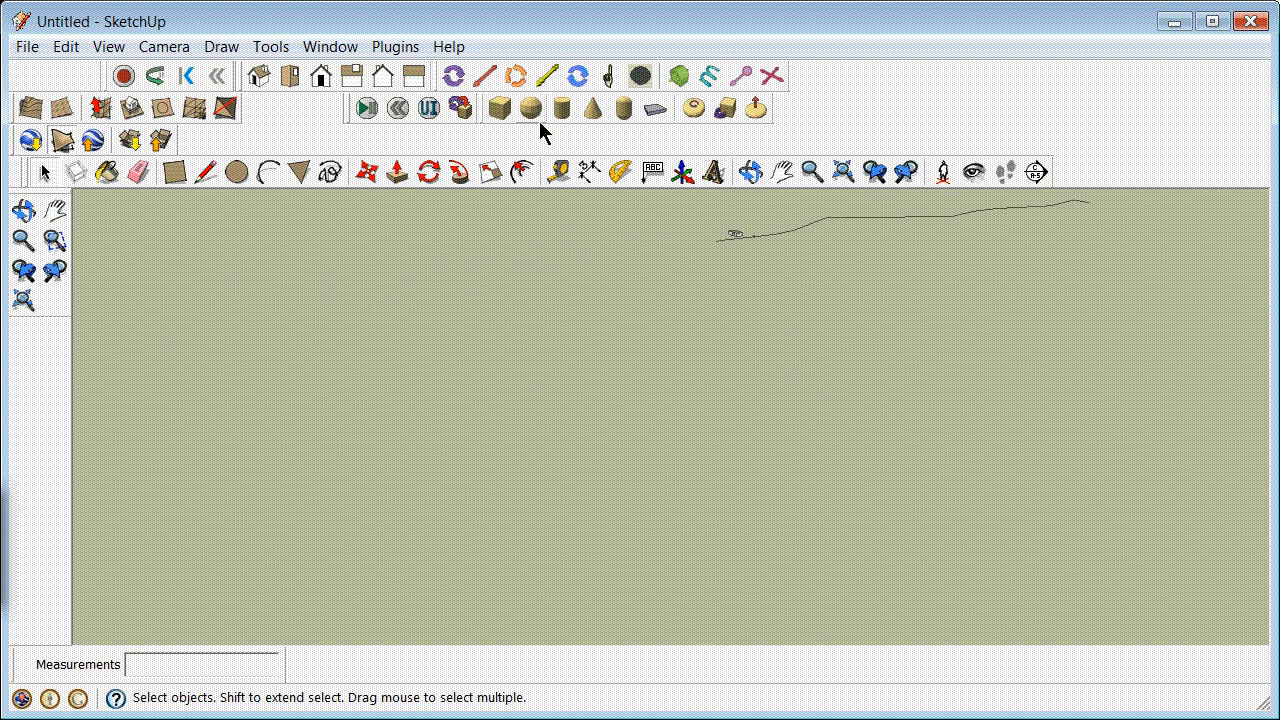
click(328, 47)
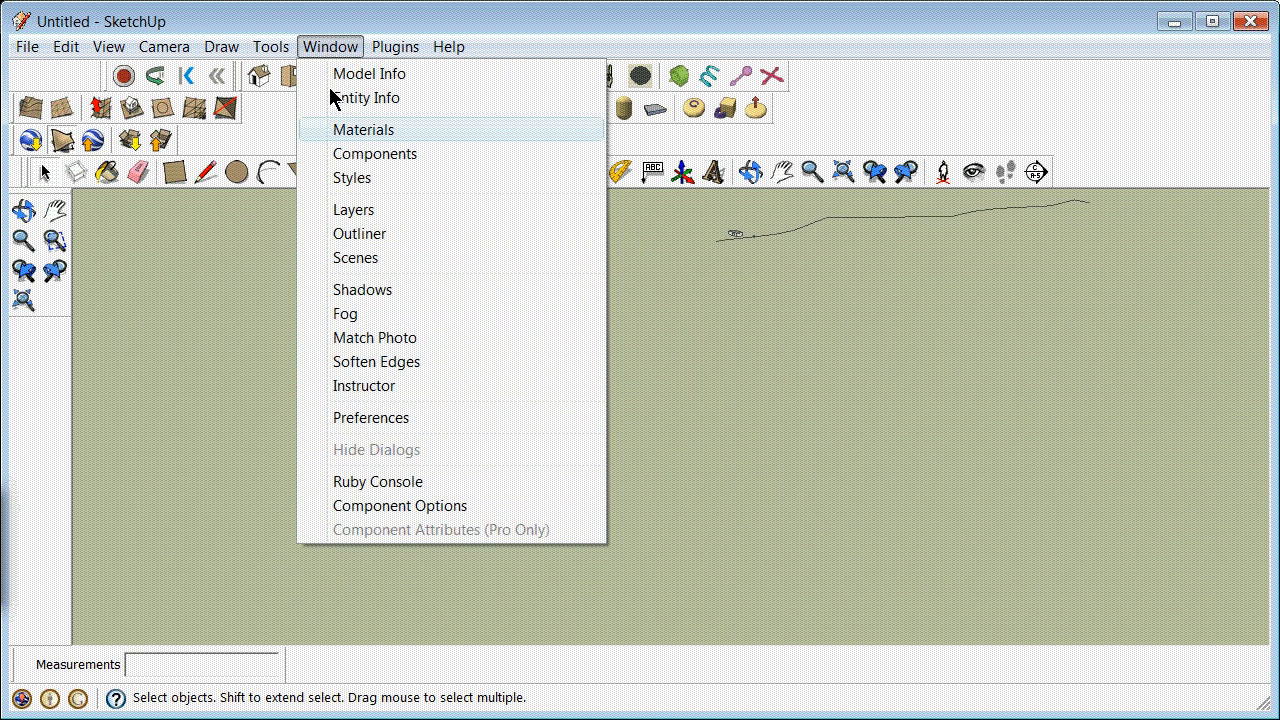
click(369, 209)
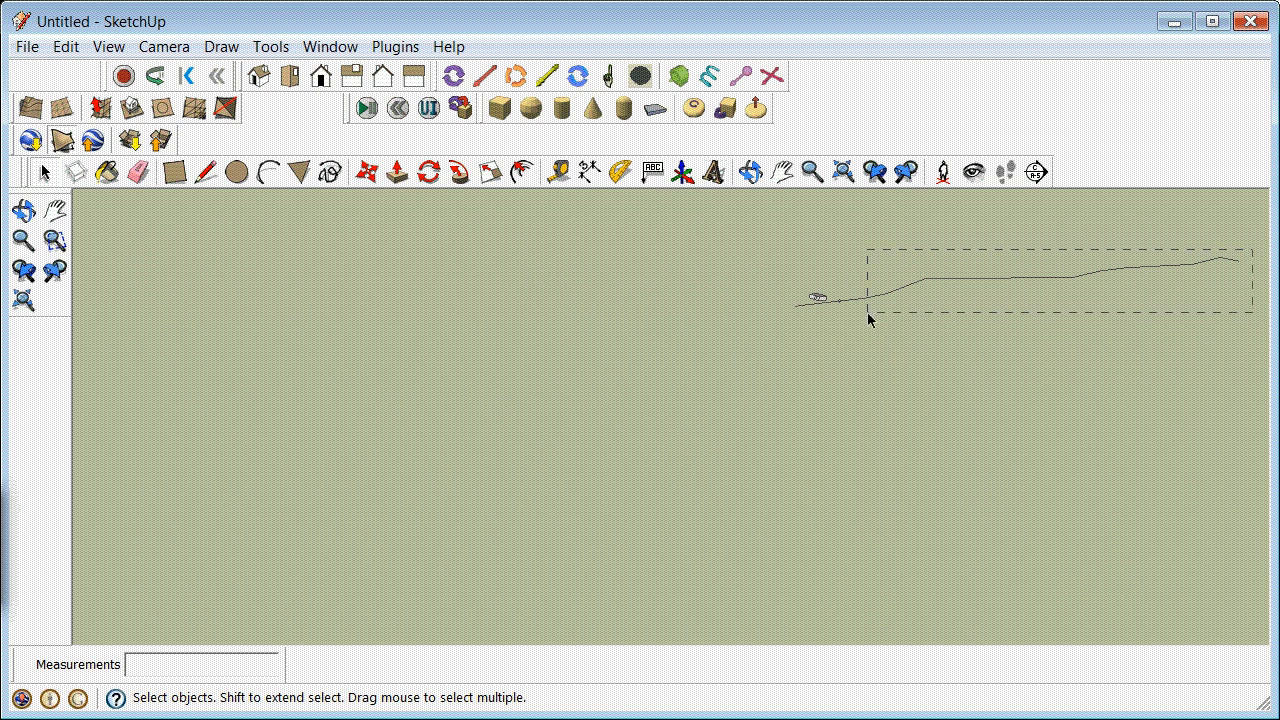
Step: Select the draped line's segments from the second one to the far end and extrude the copied circle along them with Follow Me
drag(846, 322, 846, 322)
scroll(845, 322, up, 8)
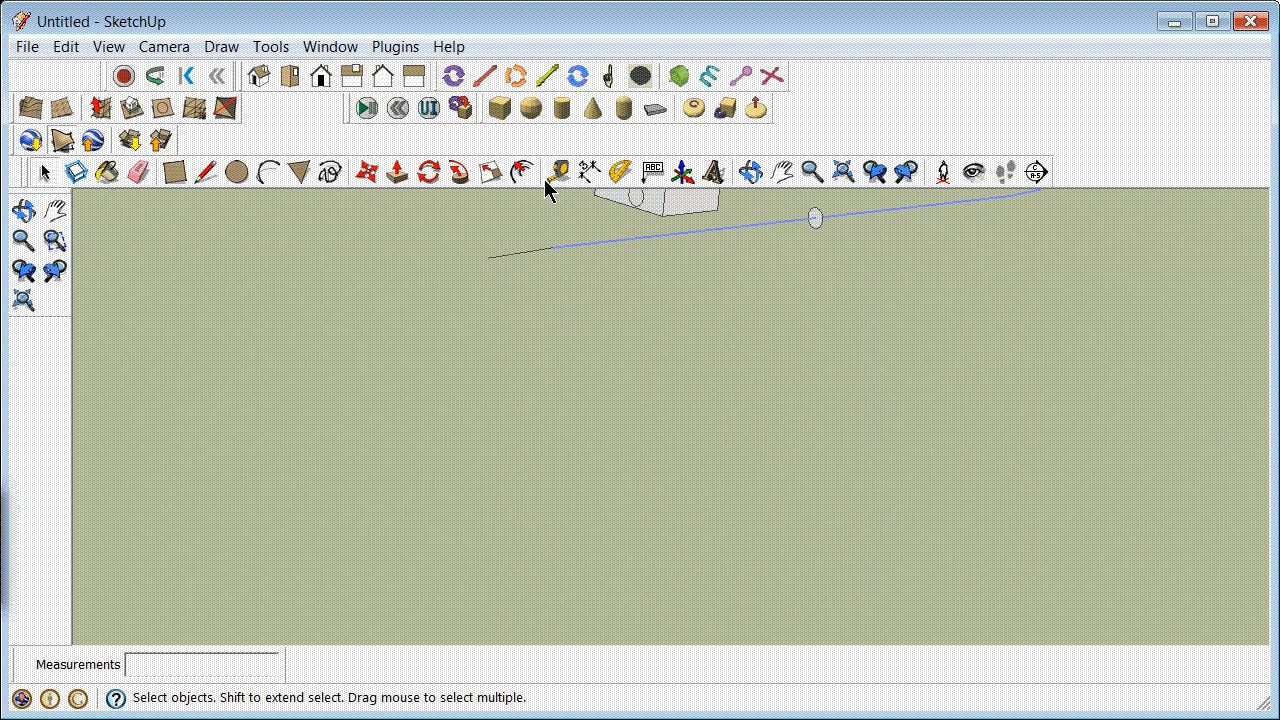
click(462, 172)
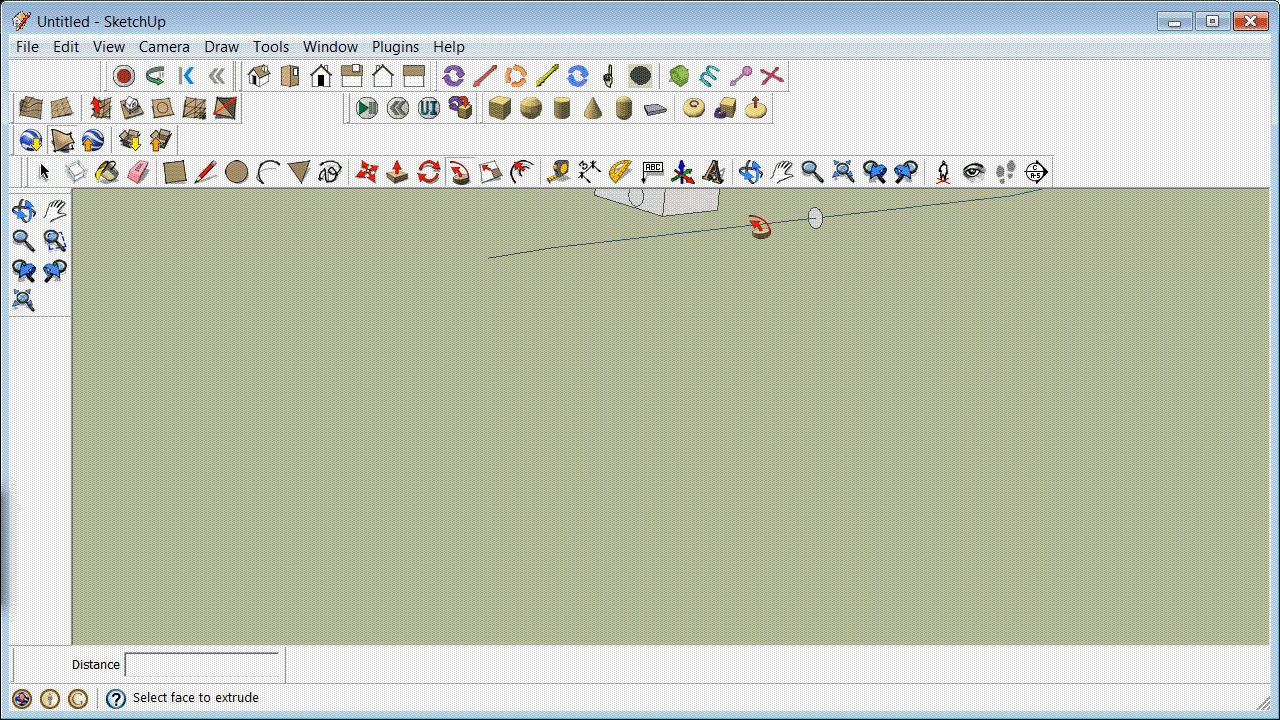
click(818, 224)
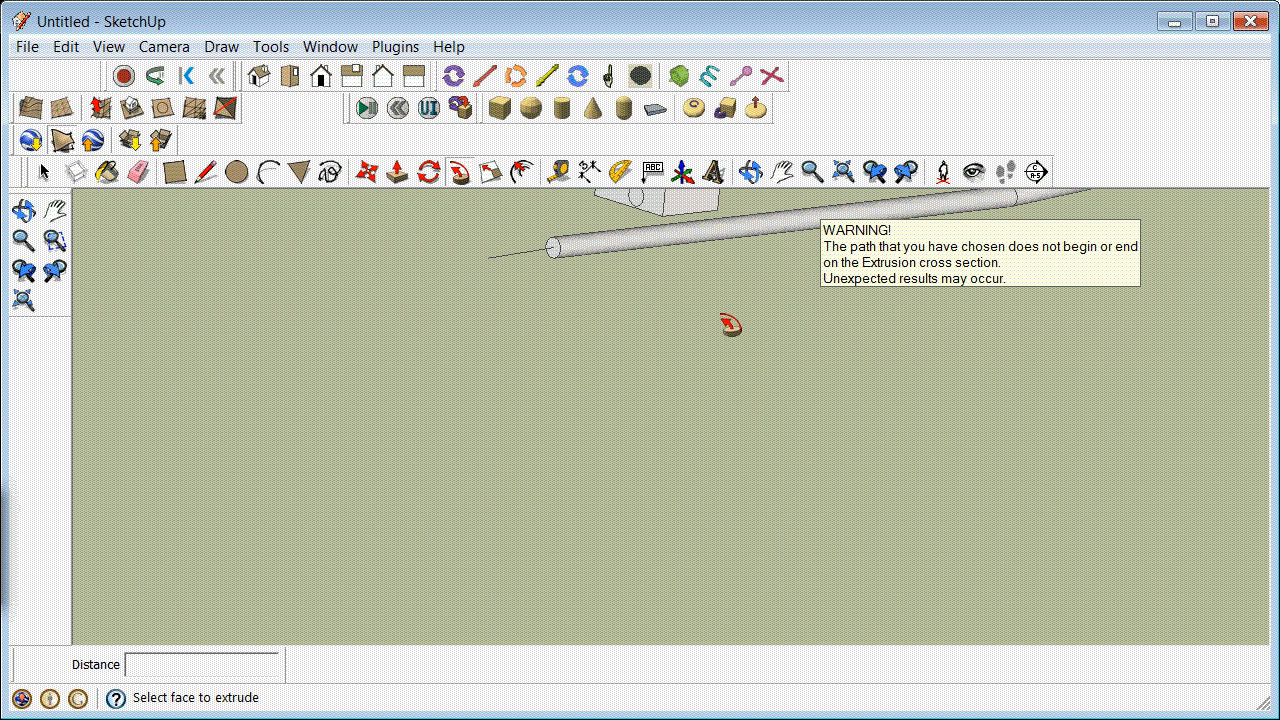
click(44, 172)
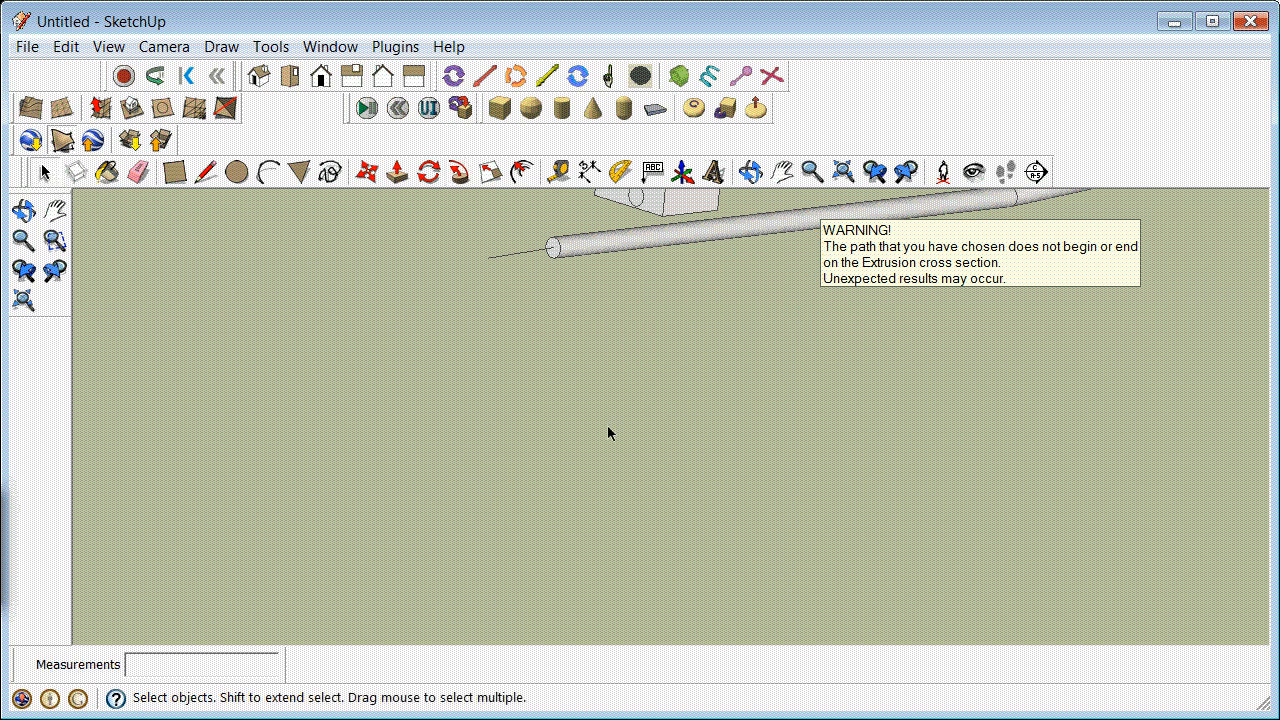
Step: Erase the helper box carrying the original circle beside the extruded pipe
scroll(628, 388, down, 5)
scroll(903, 318, up, 4)
scroll(905, 315, up, 2)
scroll(822, 388, down, 3)
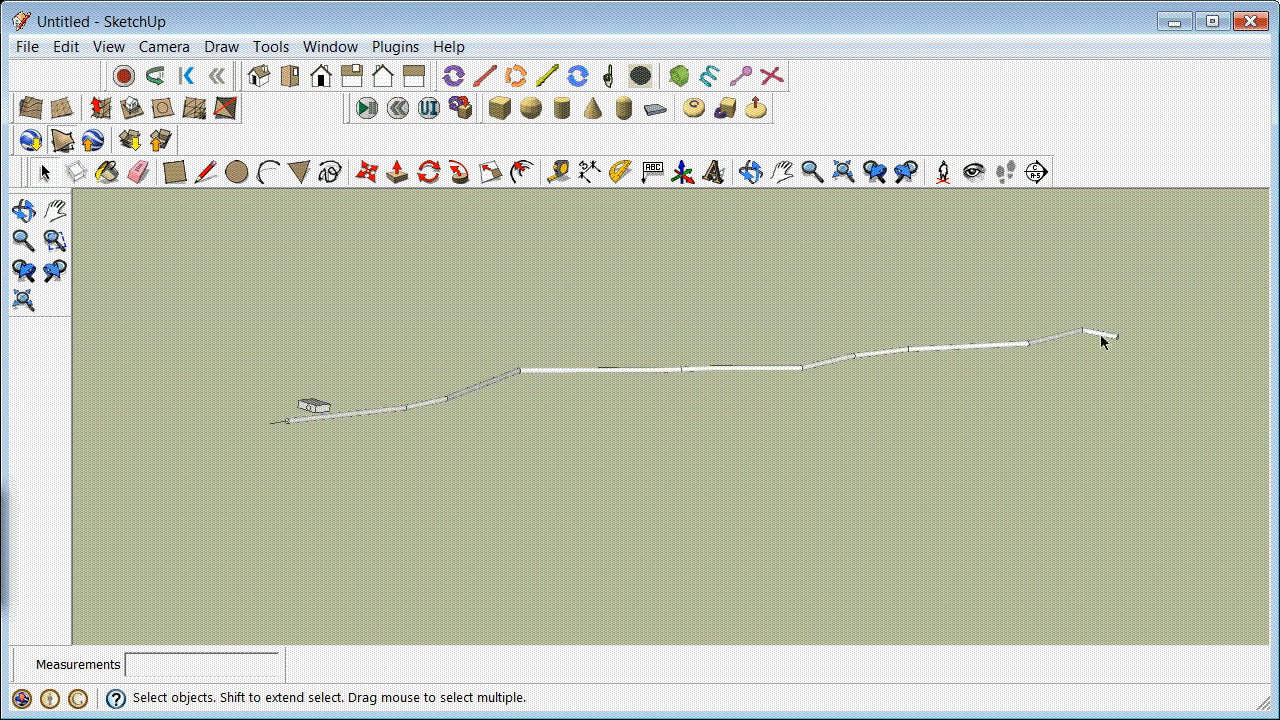
scroll(310, 384, up, 4)
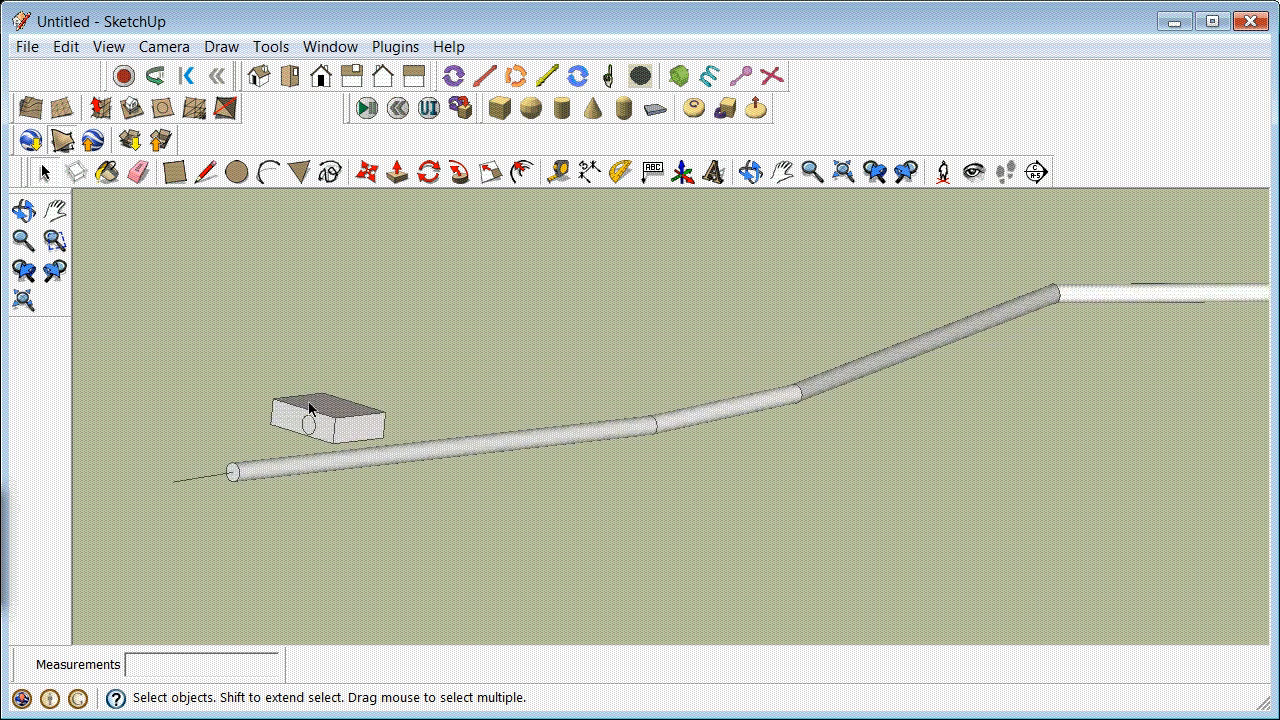
drag(256, 382, 388, 445)
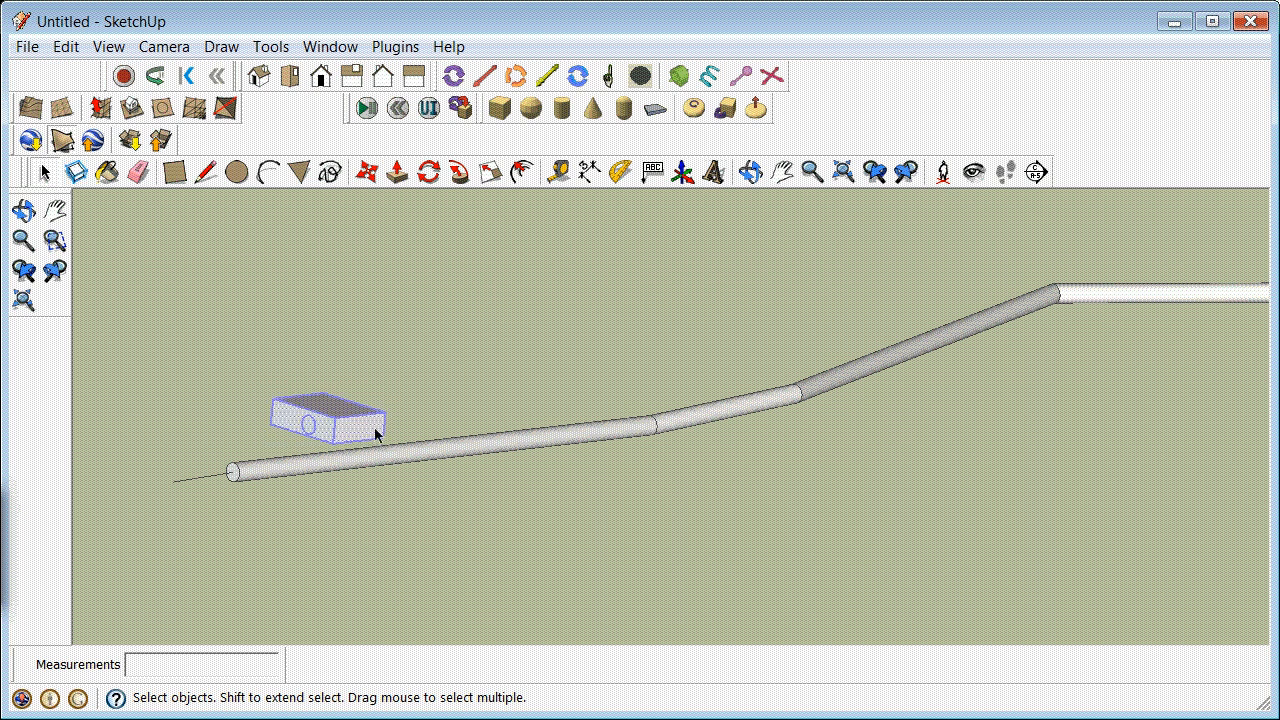
right_click(372, 429)
click(454, 467)
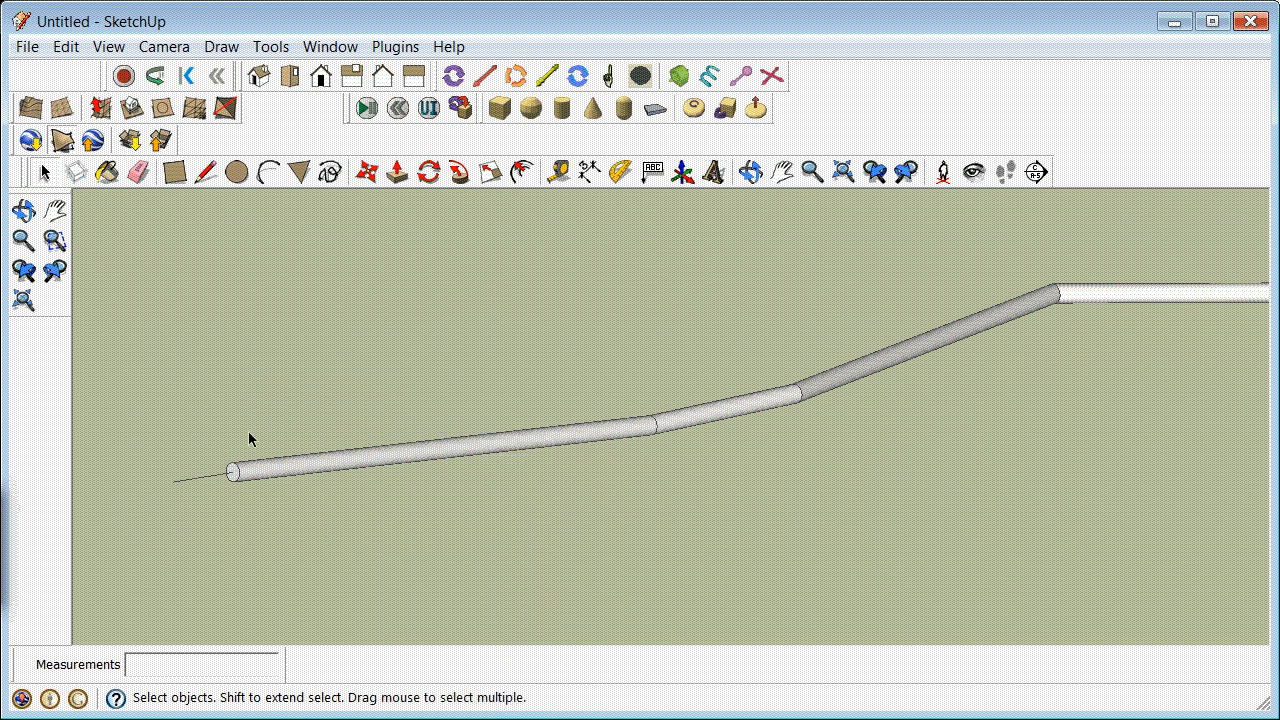
Step: Group the entire extruded pipe together with the leftover line segment at its end
scroll(249, 433, down, 5)
drag(181, 366, 985, 510)
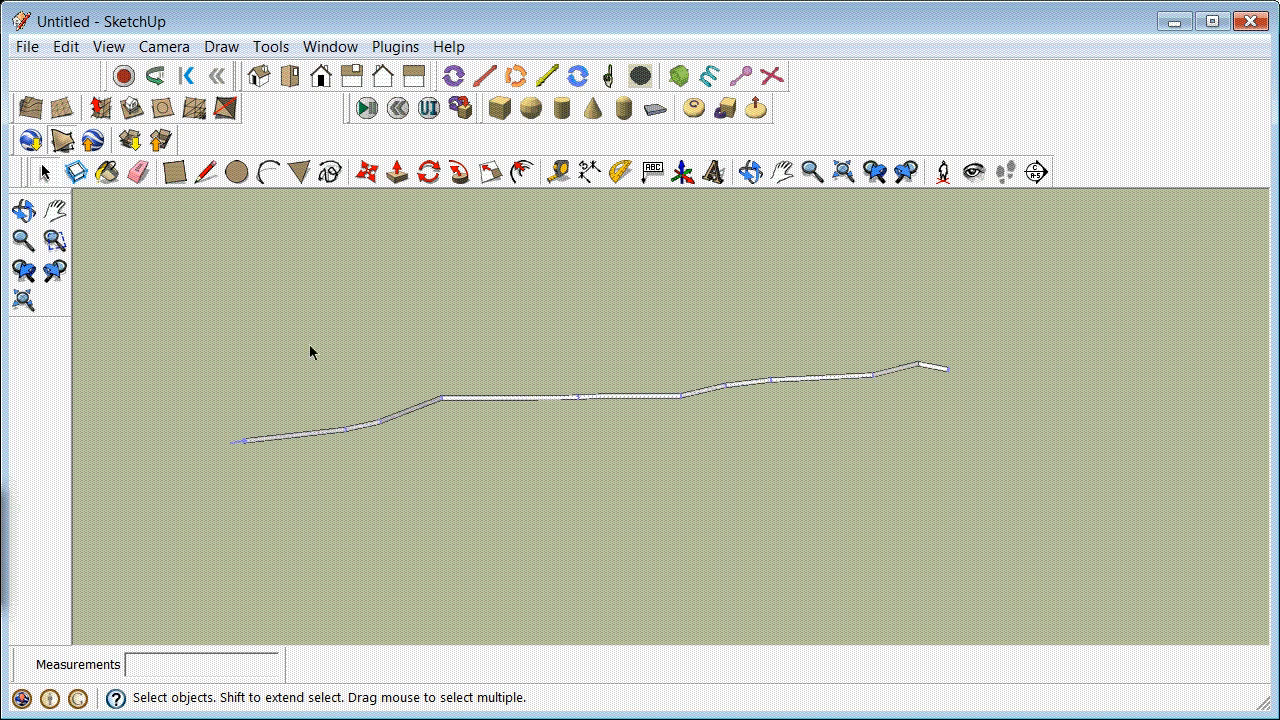
drag(188, 270, 1005, 520)
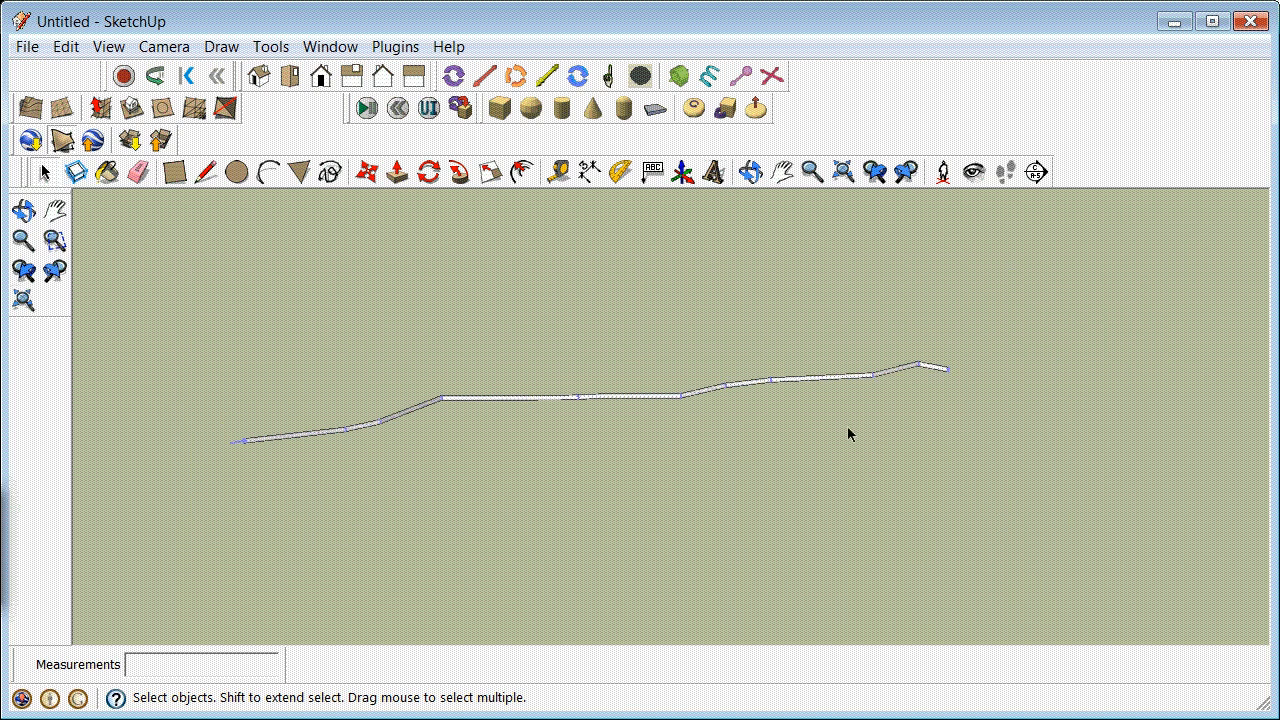
right_click(820, 381)
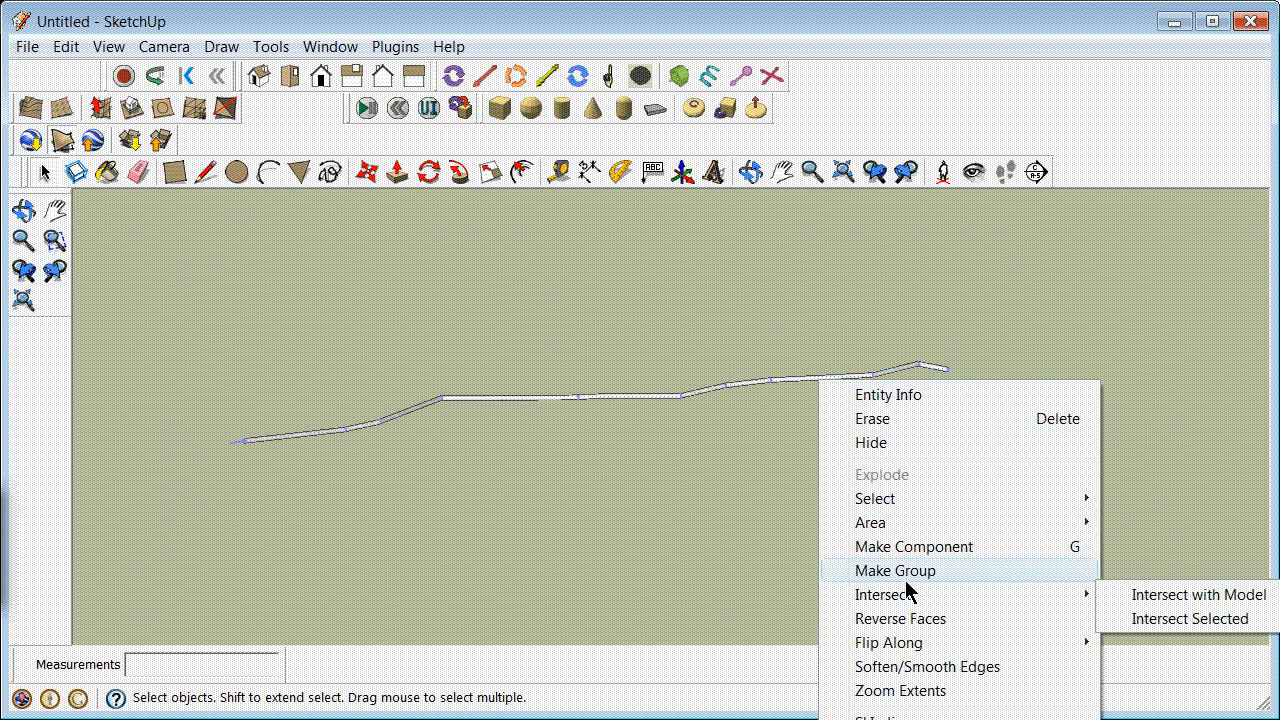
click(900, 570)
click(563, 467)
scroll(457, 478, down, 3)
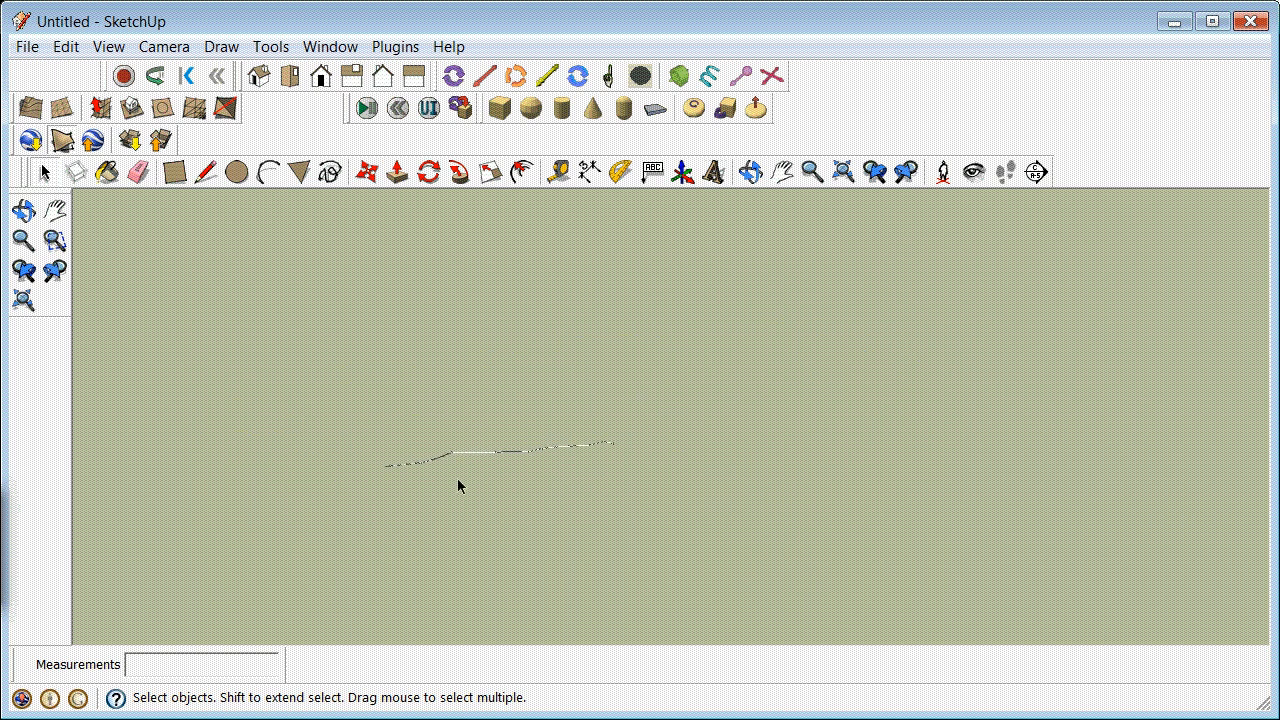
scroll(457, 478, down, 5)
scroll(437, 592, up, 4)
click(437, 597)
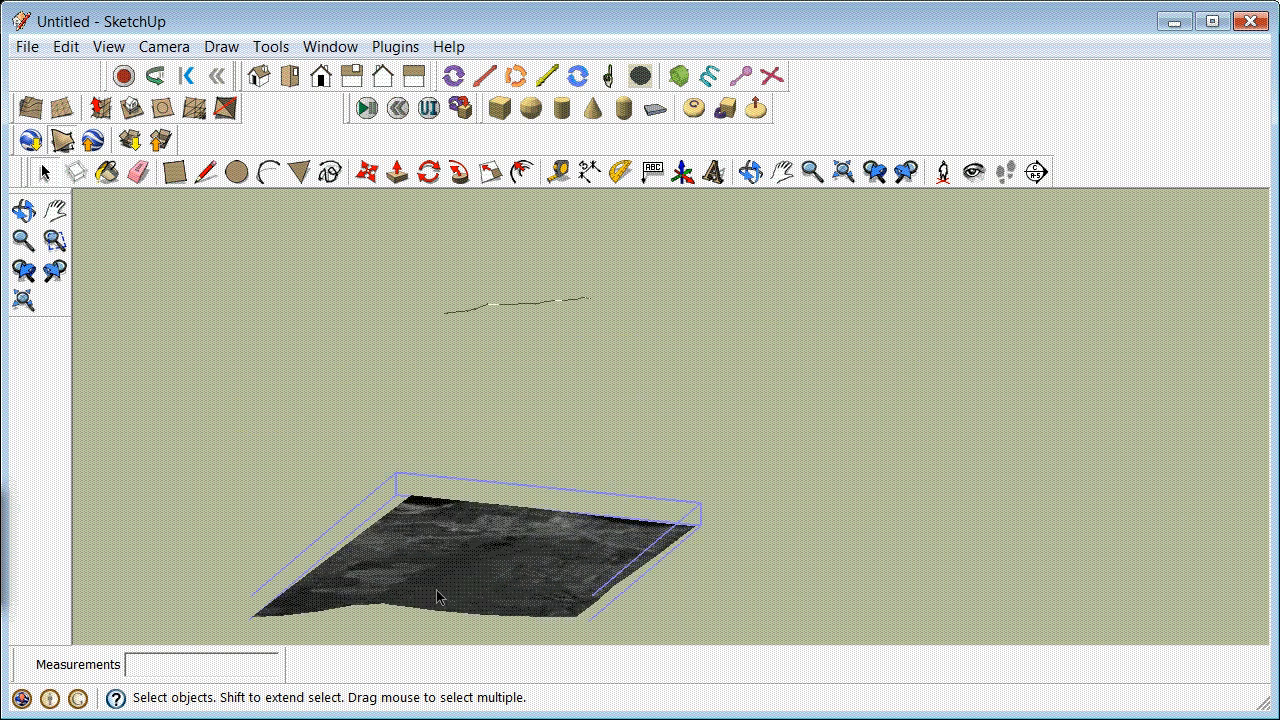
click(367, 172)
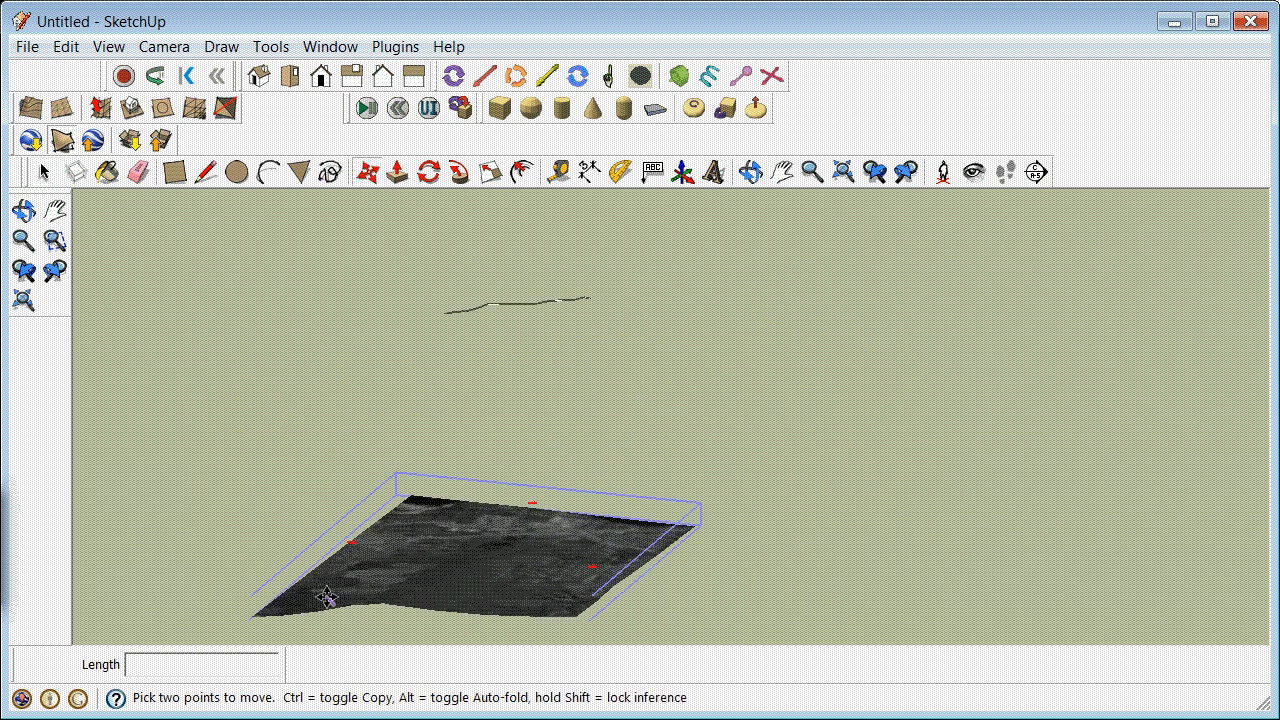
click(325, 602)
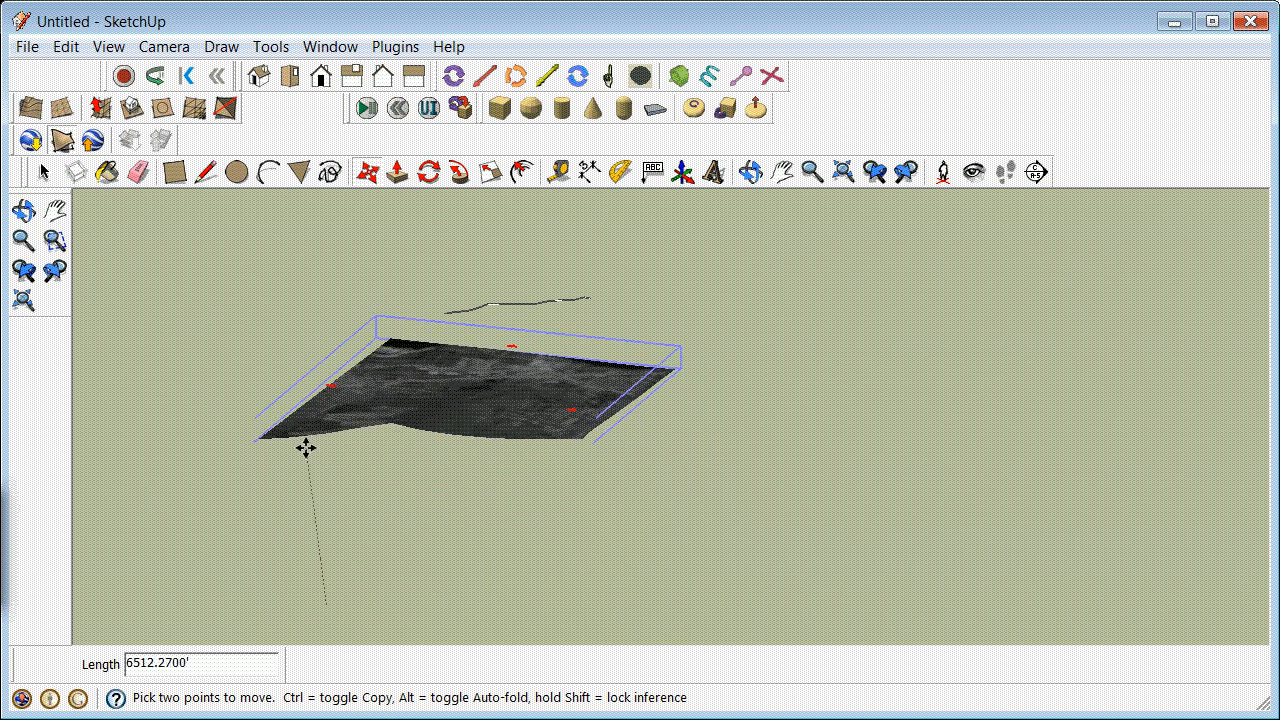
scroll(318, 444, down, 3)
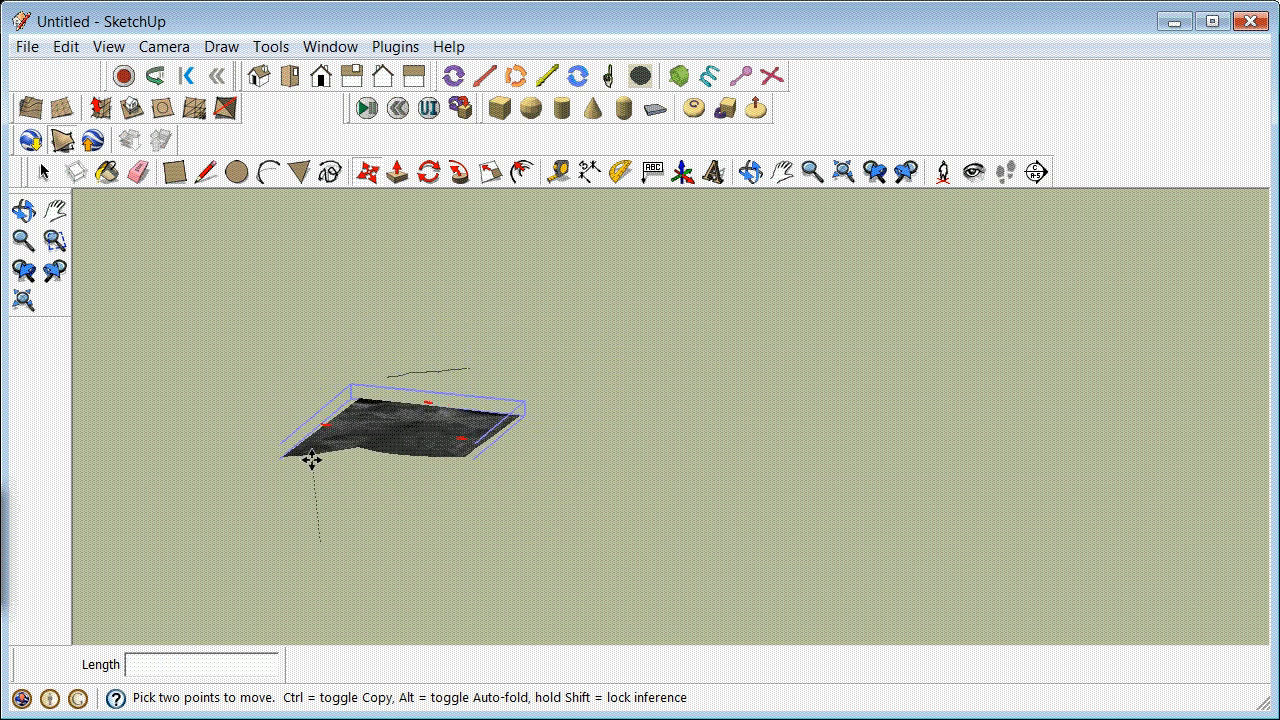
scroll(325, 450, up, 2)
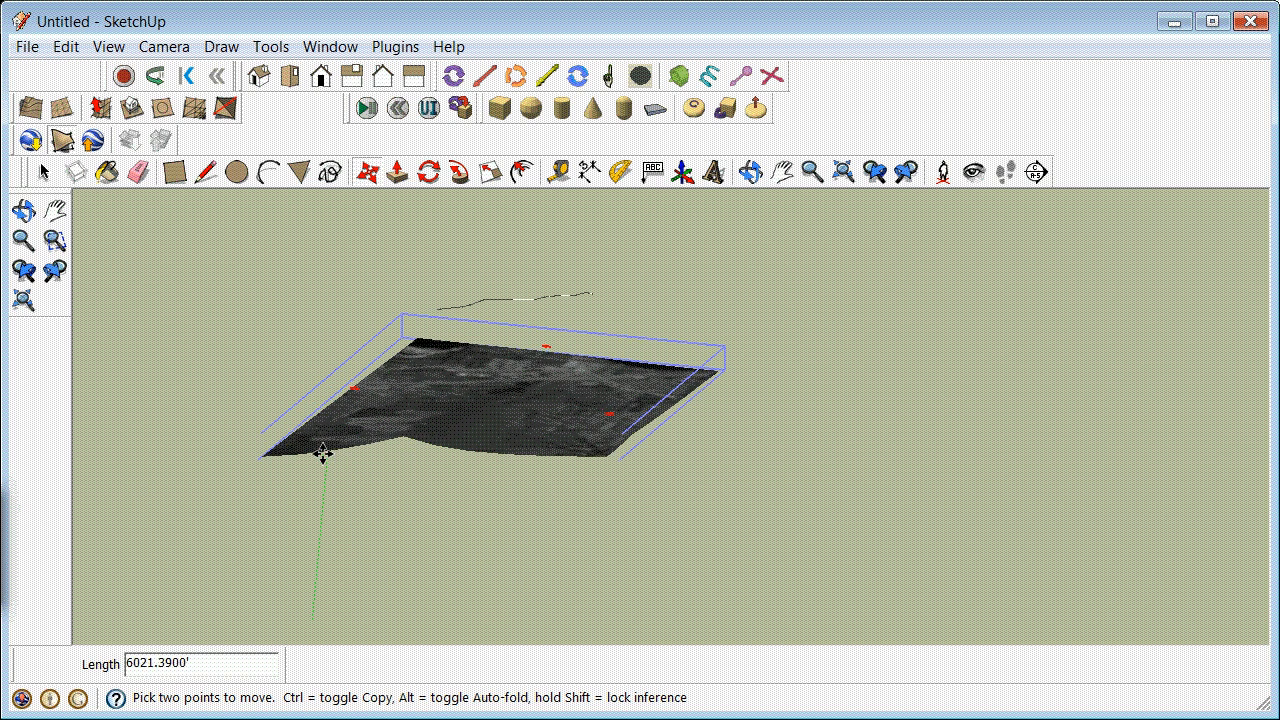
key(Escape)
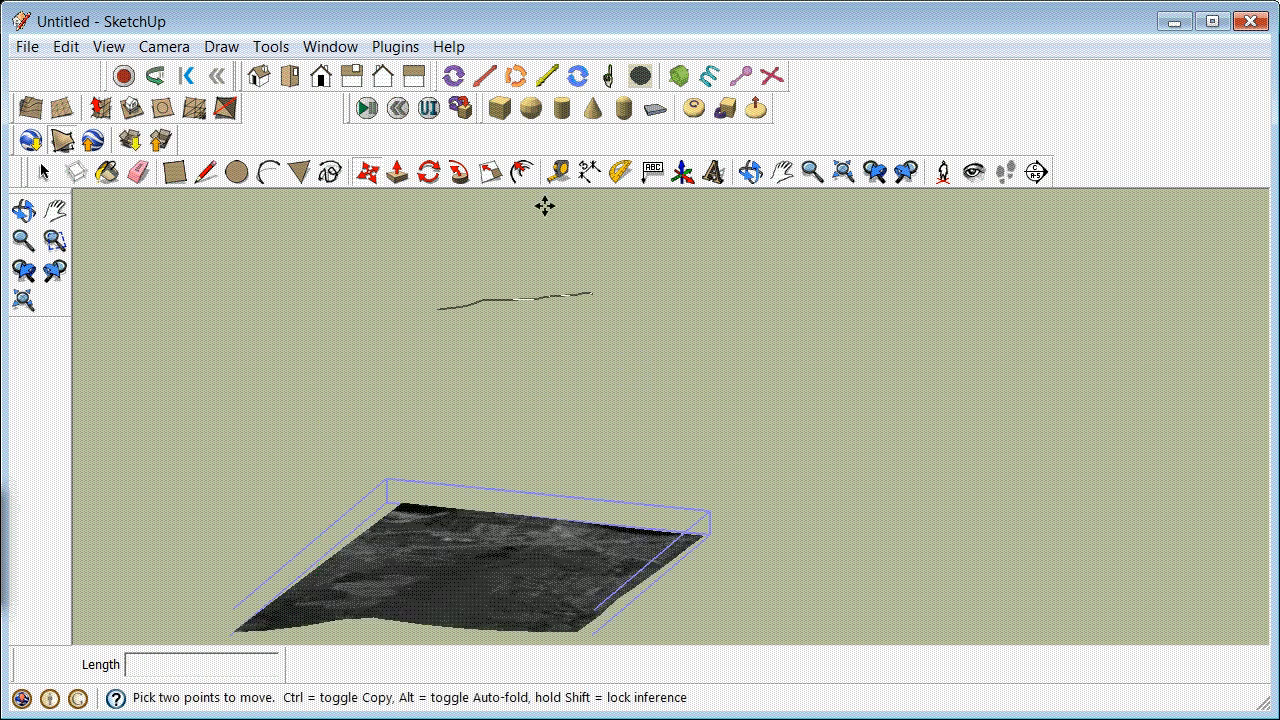
Step: Show the drawing axes and reset them to their default position and orientation
click(685, 176)
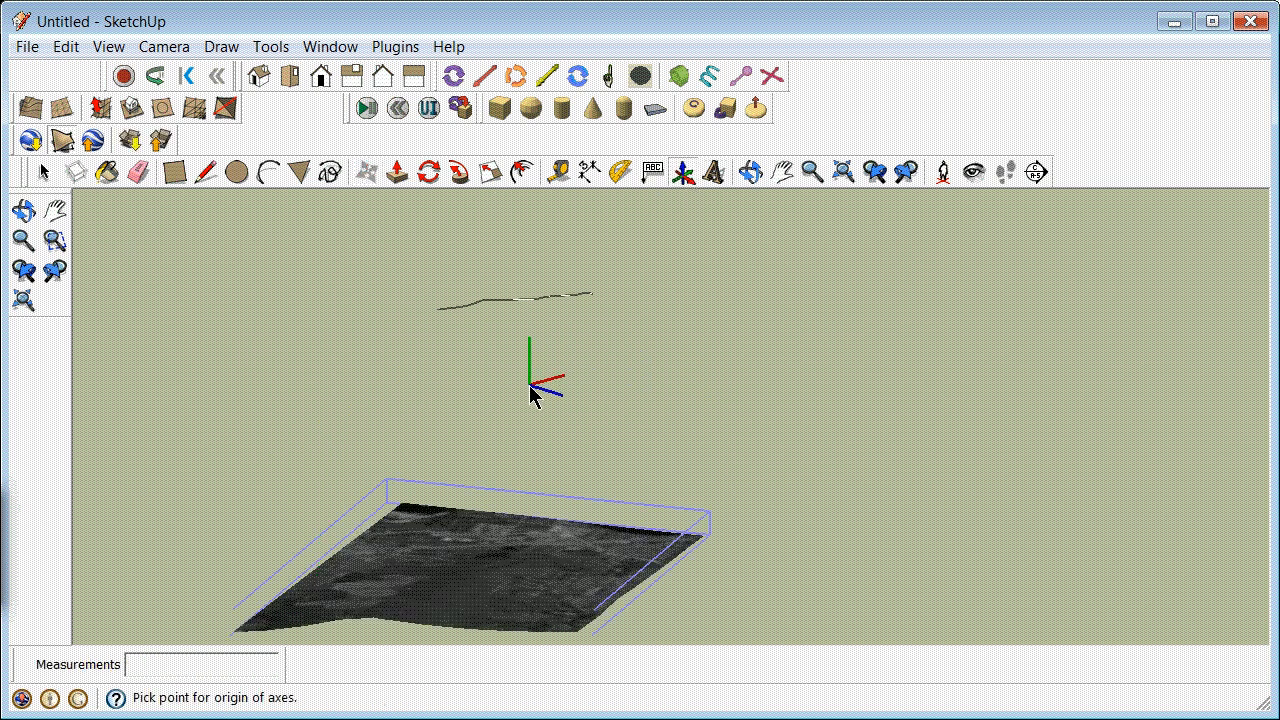
click(106, 47)
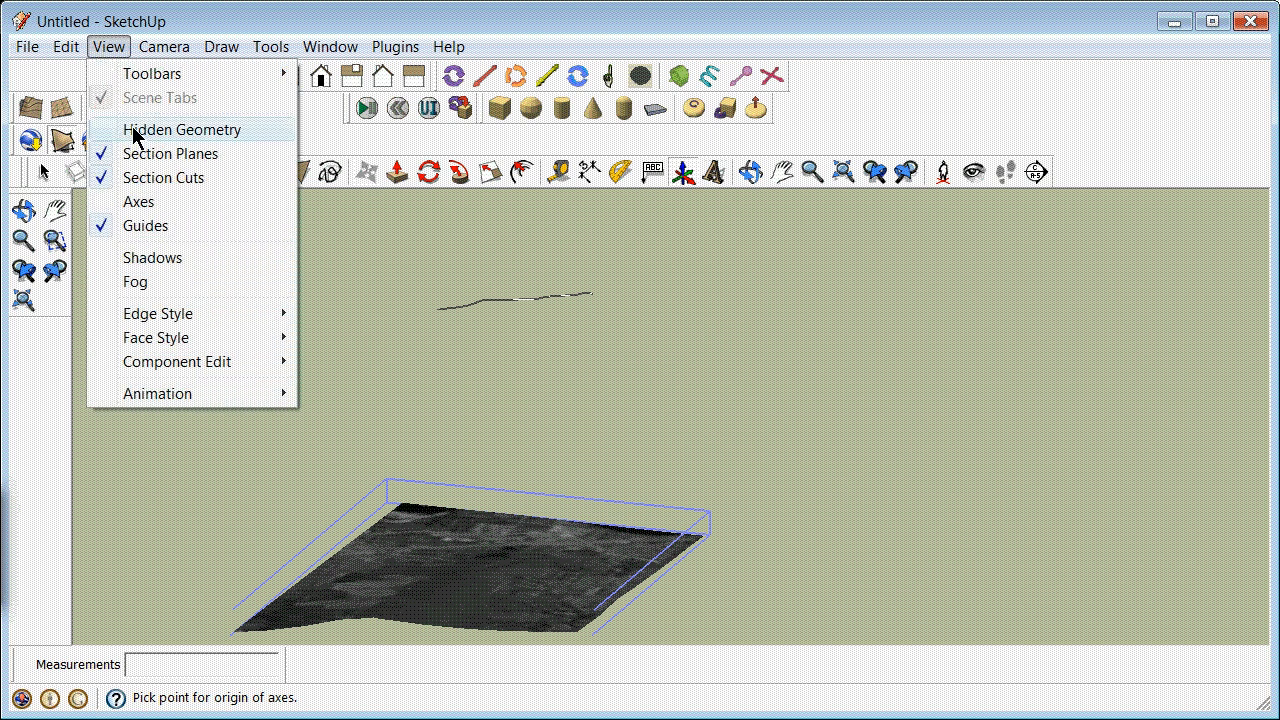
click(134, 203)
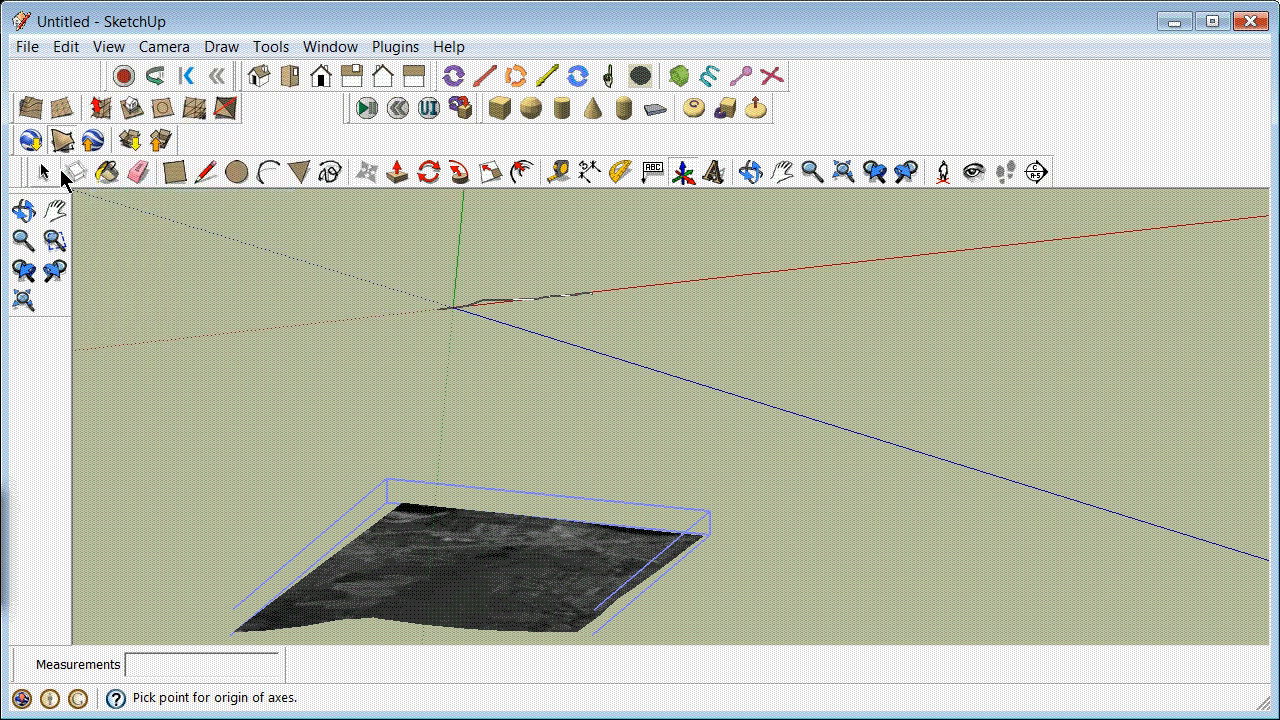
click(48, 174)
click(458, 276)
right_click(457, 277)
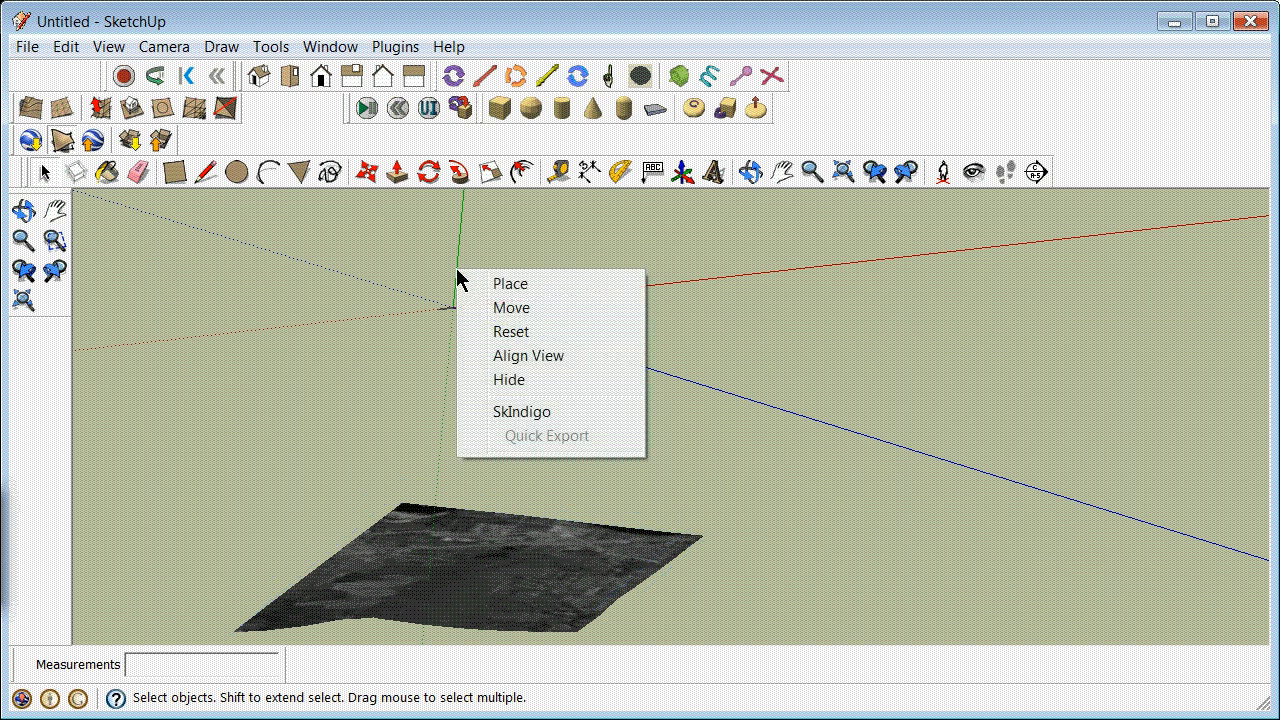
click(508, 336)
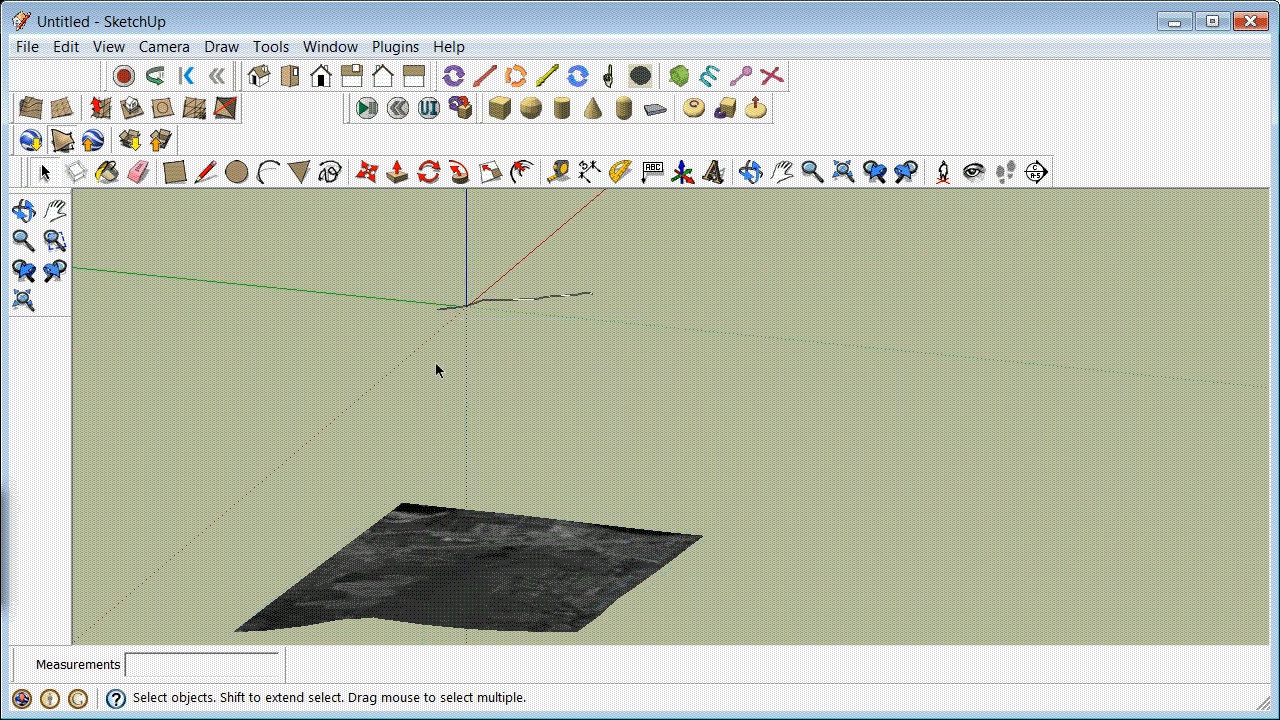
Step: Move the terrain upward along the blue axis toward the pipe group
scroll(433, 363, down, 2)
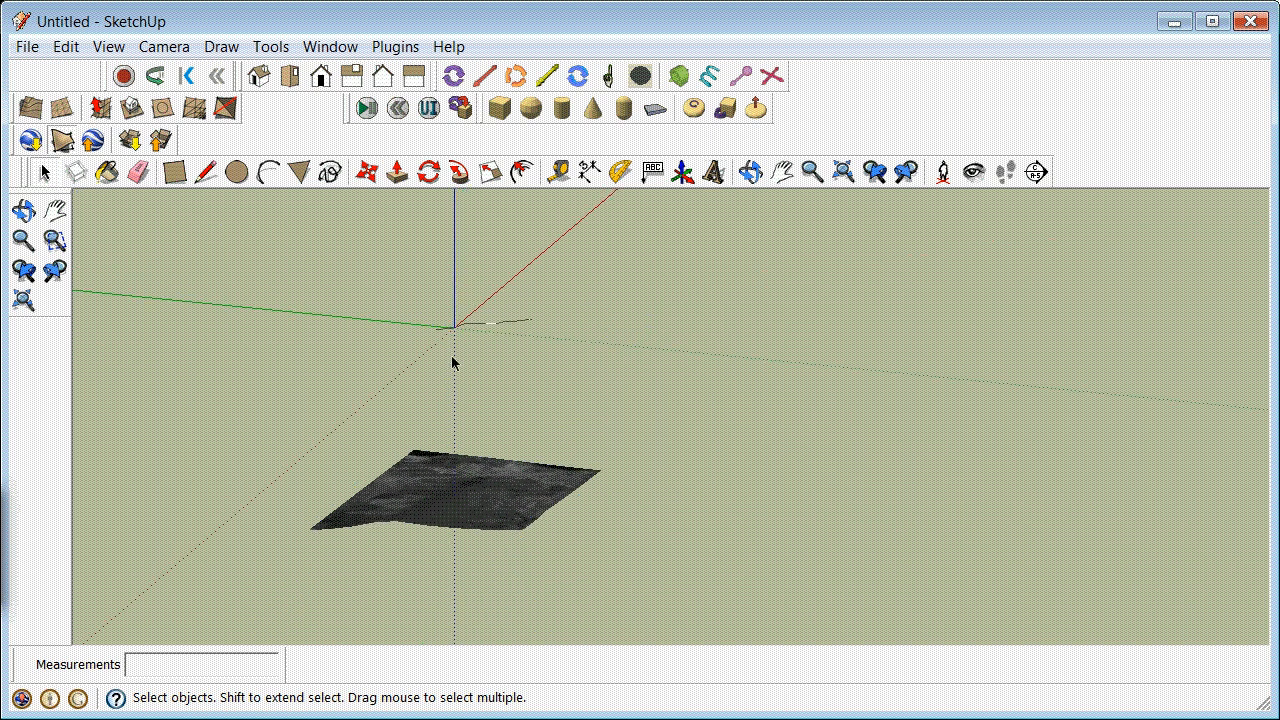
click(455, 532)
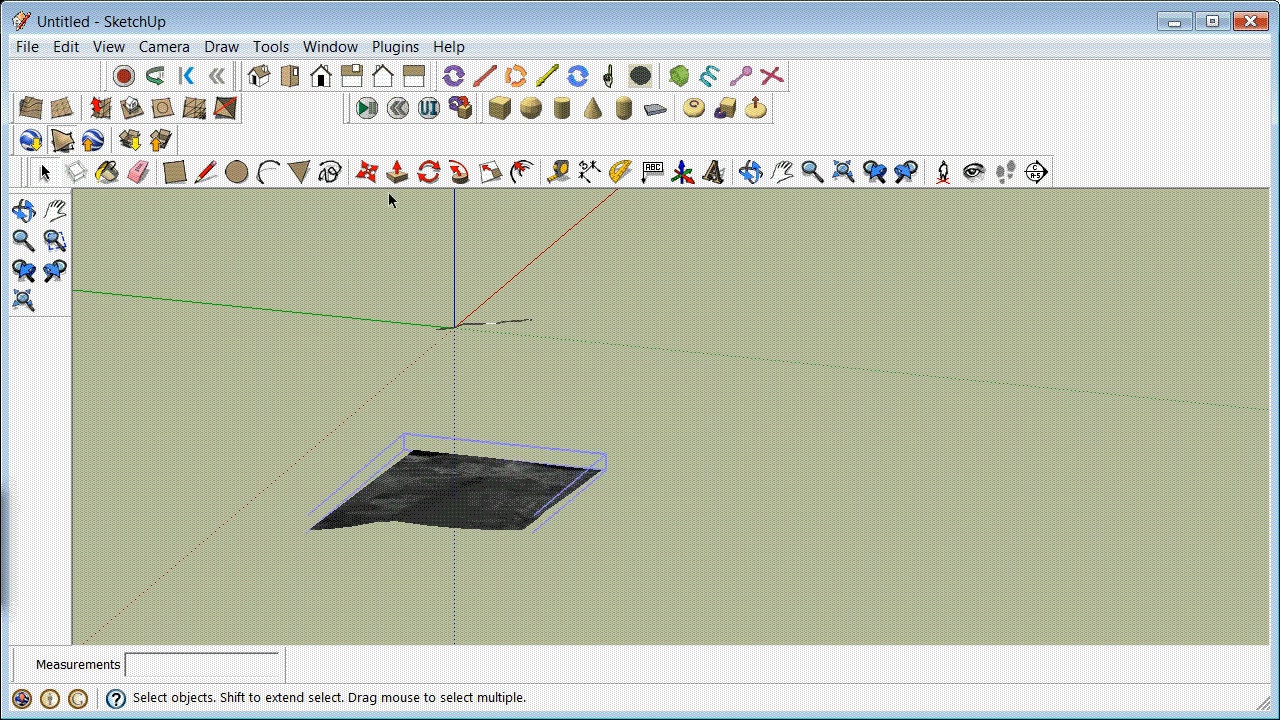
click(364, 174)
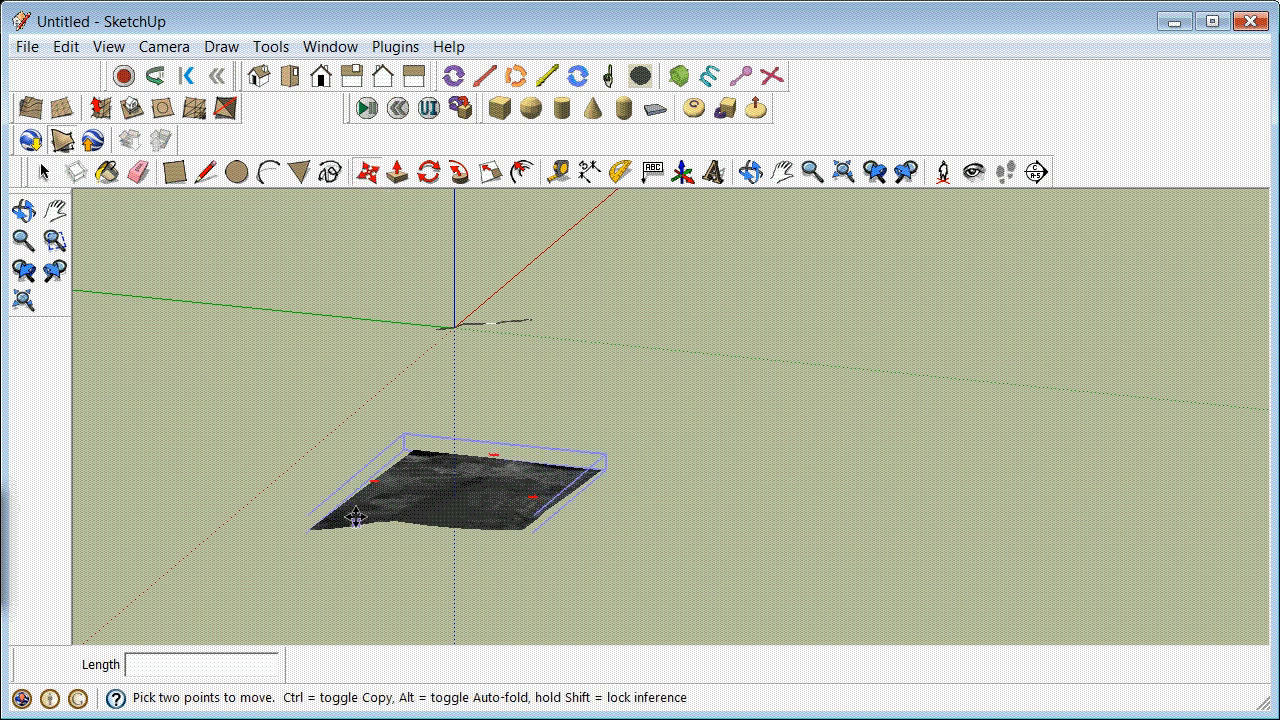
click(355, 516)
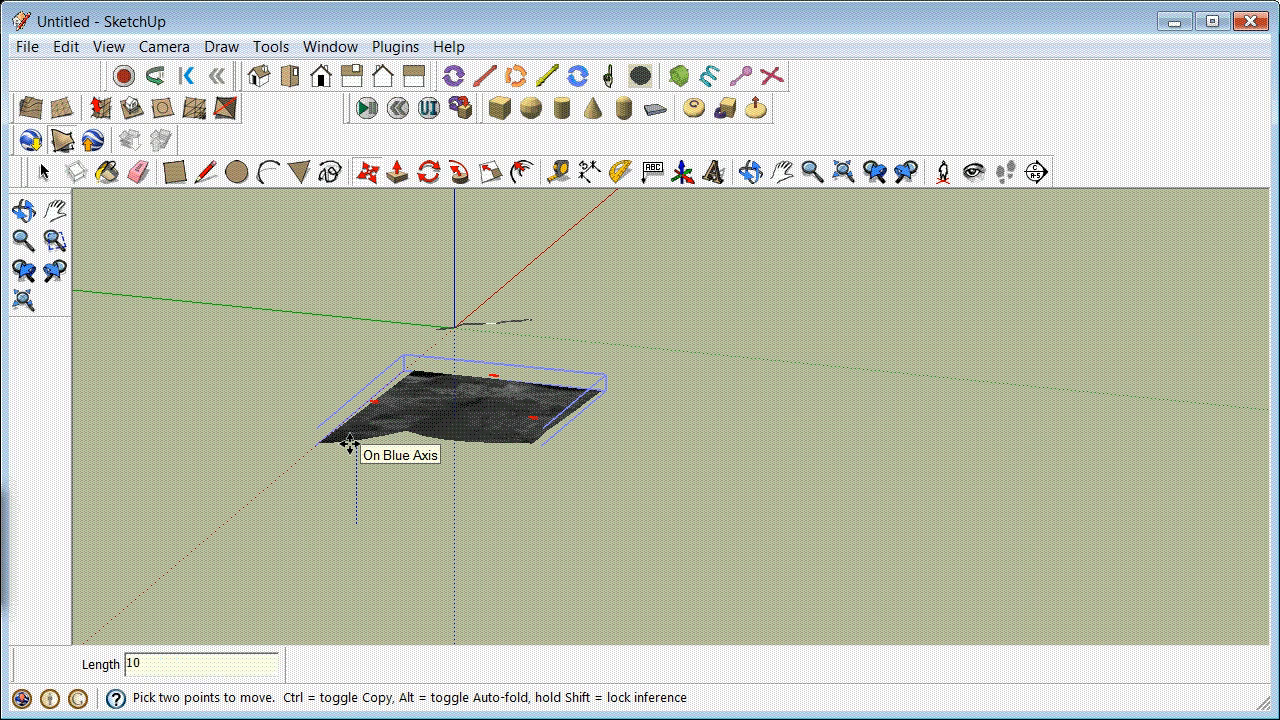